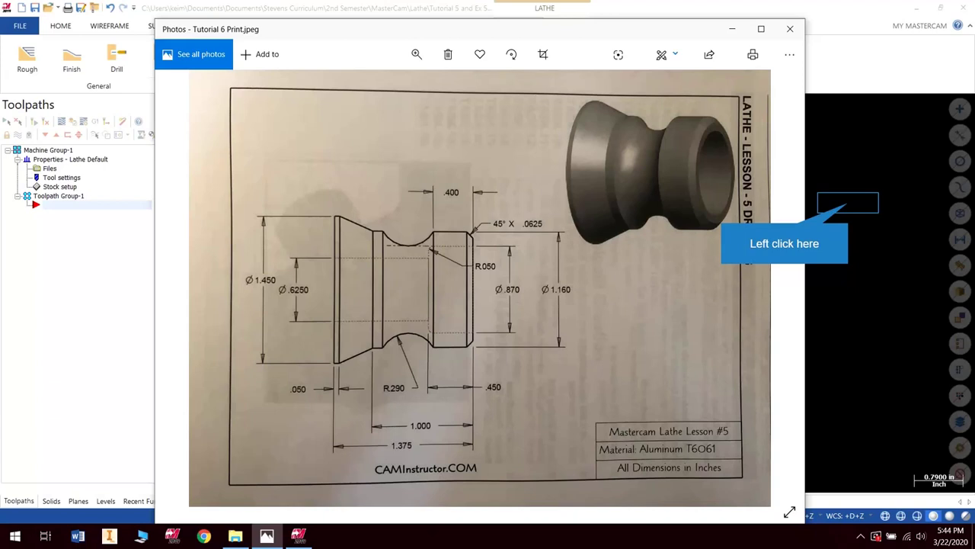
Step: Switch to Mastercam and draw a line along the part's centerline from the origin at the front face to just past the profile's back end
click(848, 202)
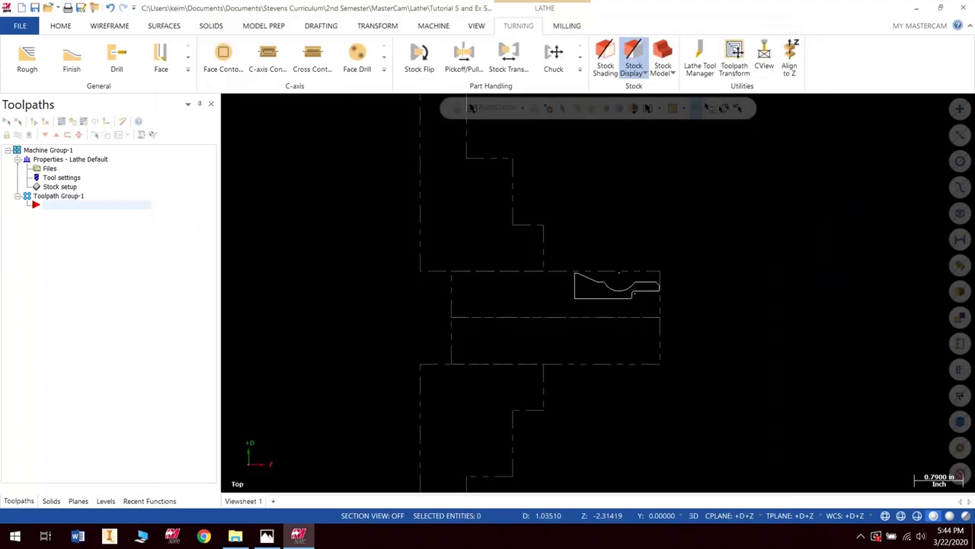
scroll(513, 349, up, 5)
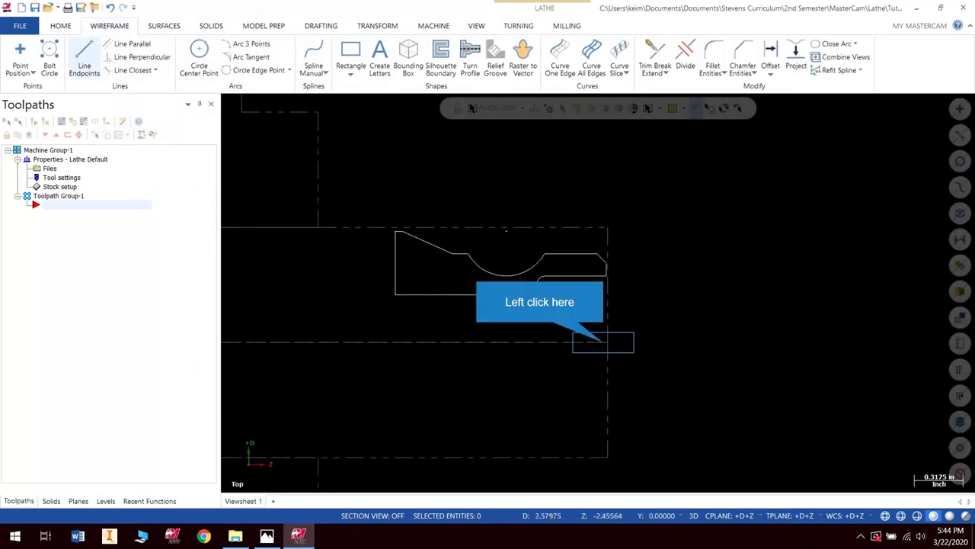
click(607, 342)
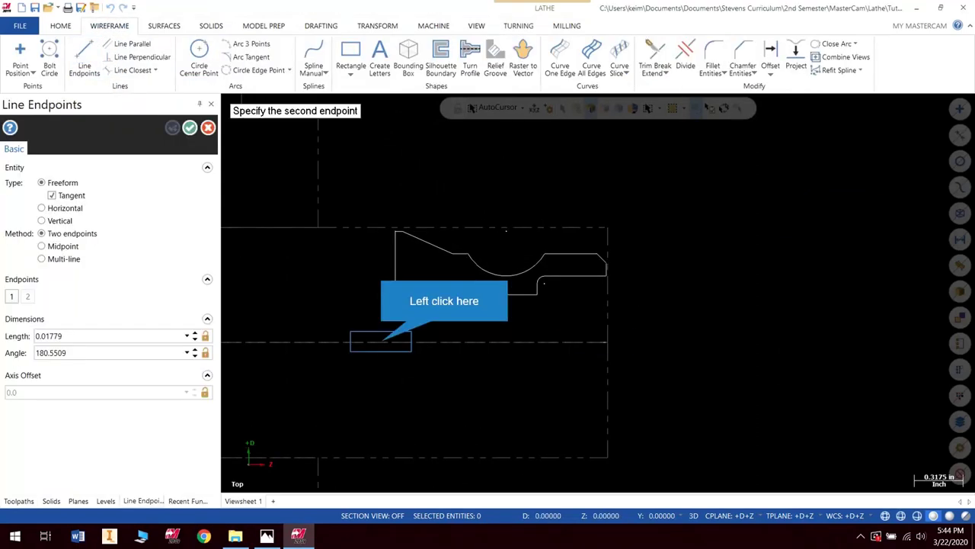
click(381, 342)
click(190, 128)
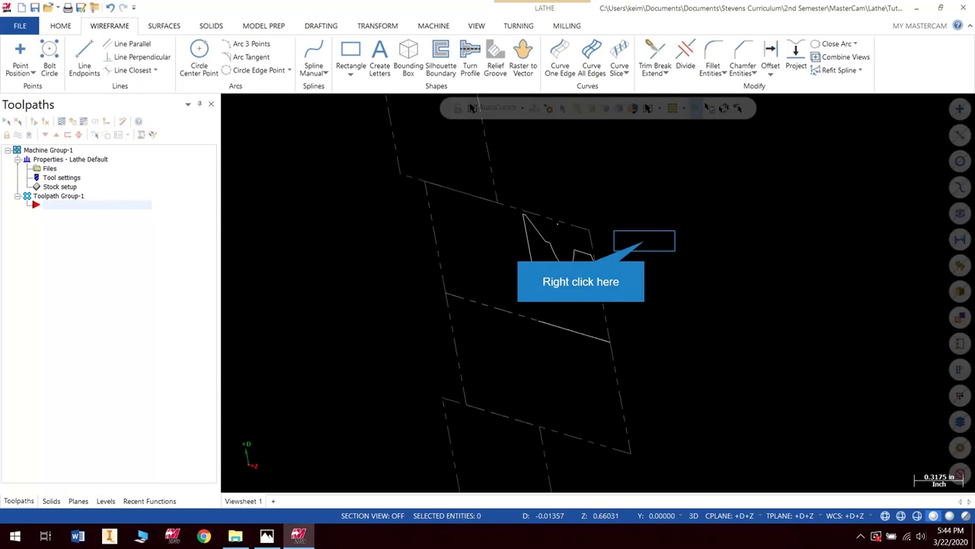
right_click(644, 240)
click(720, 301)
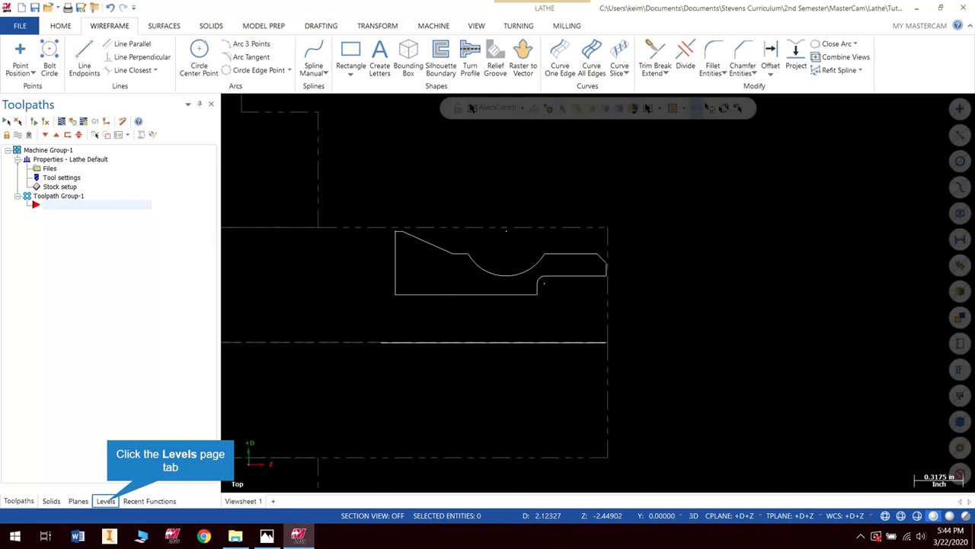
Step: Name level 1 "geometry"
click(105, 500)
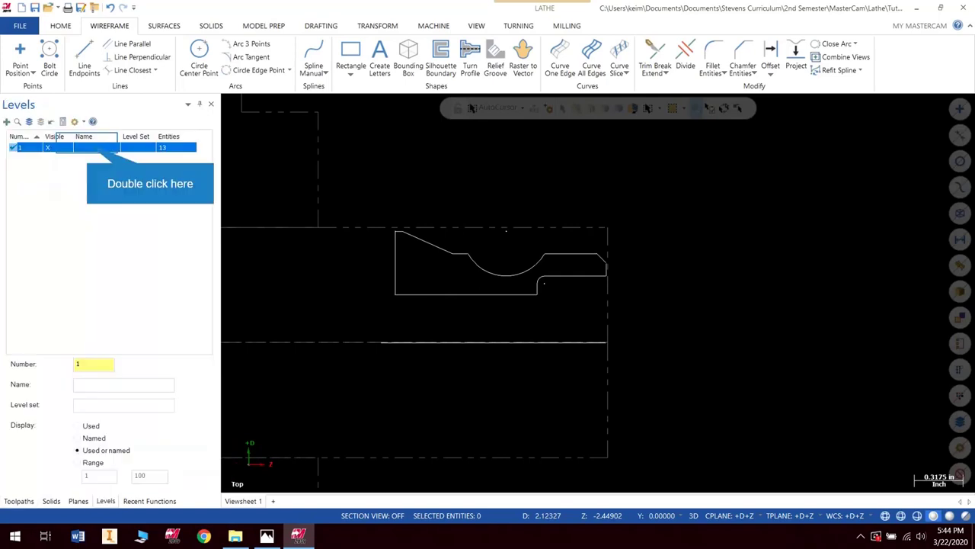
double_click(96, 148)
text(goeg)
text(oeo)
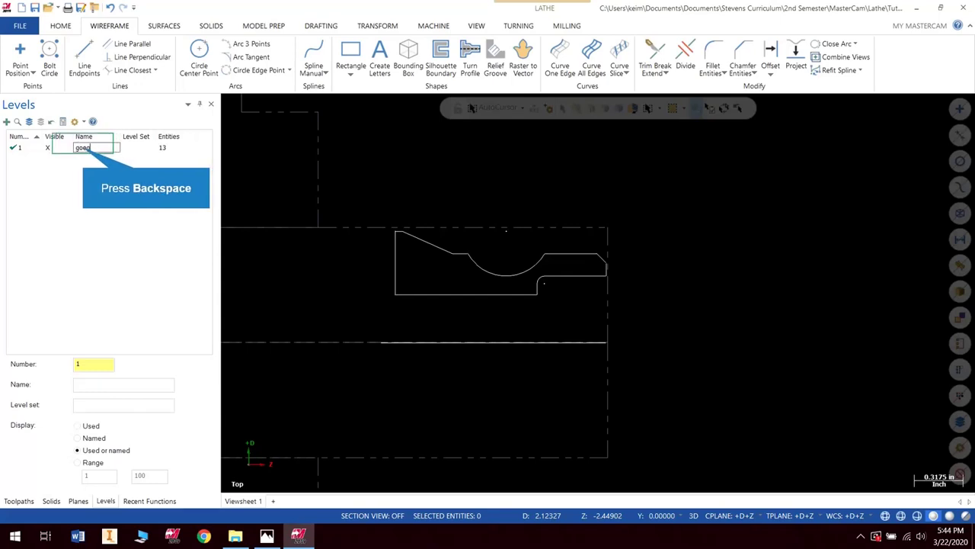
key(BackSpace)
key(BackSpace)
key(BackSpace)
key(BackSpace)
text(eome)
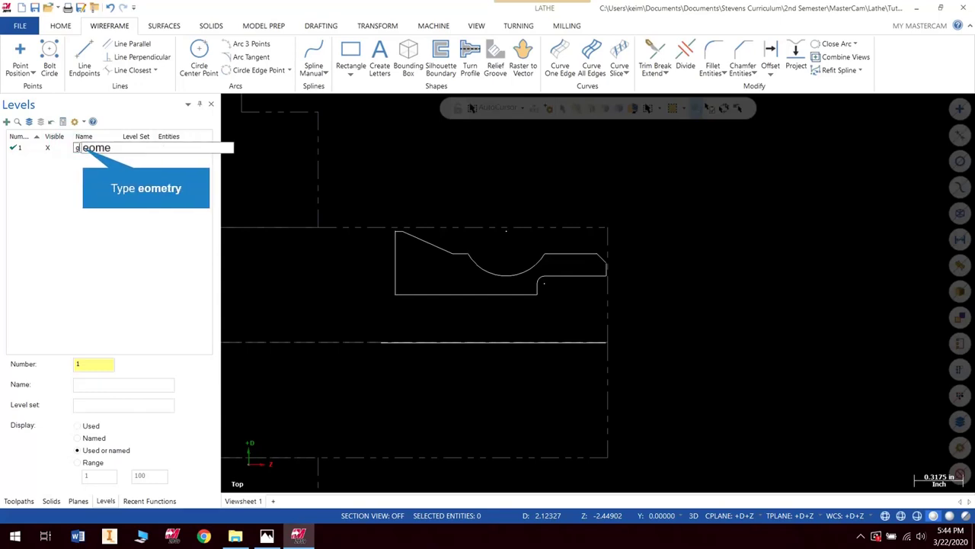
text(try)
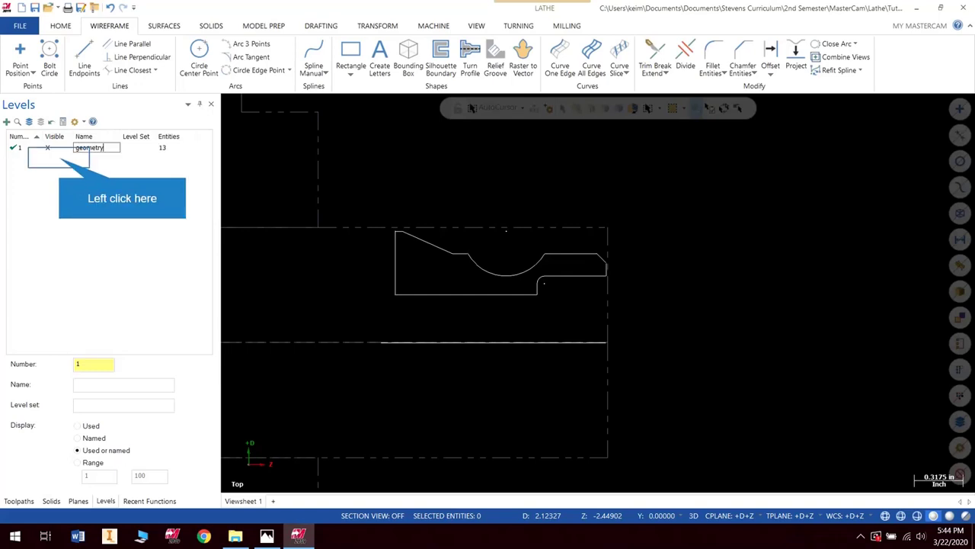
click(59, 157)
Step: Add a new level 2 and name it "solid"
click(7, 122)
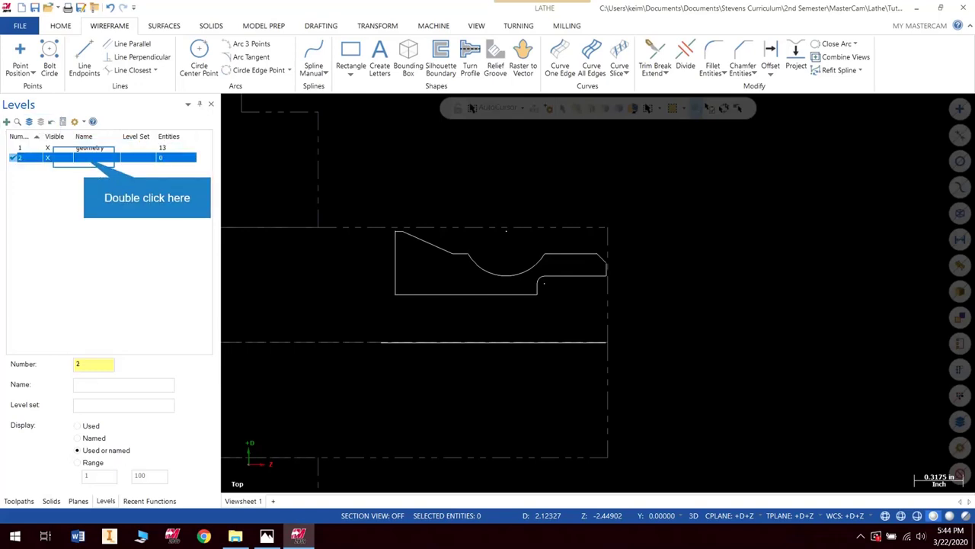
double_click(84, 157)
text(solid)
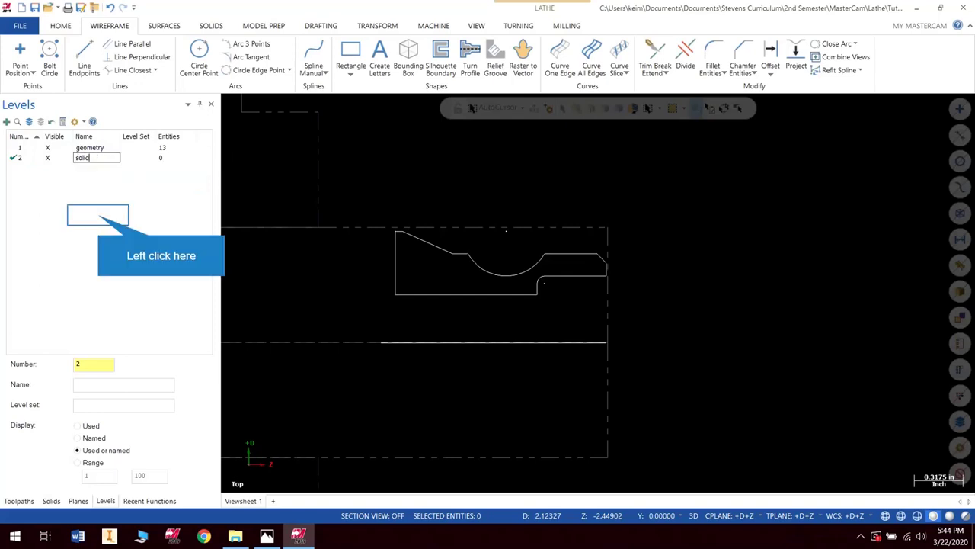
click(98, 214)
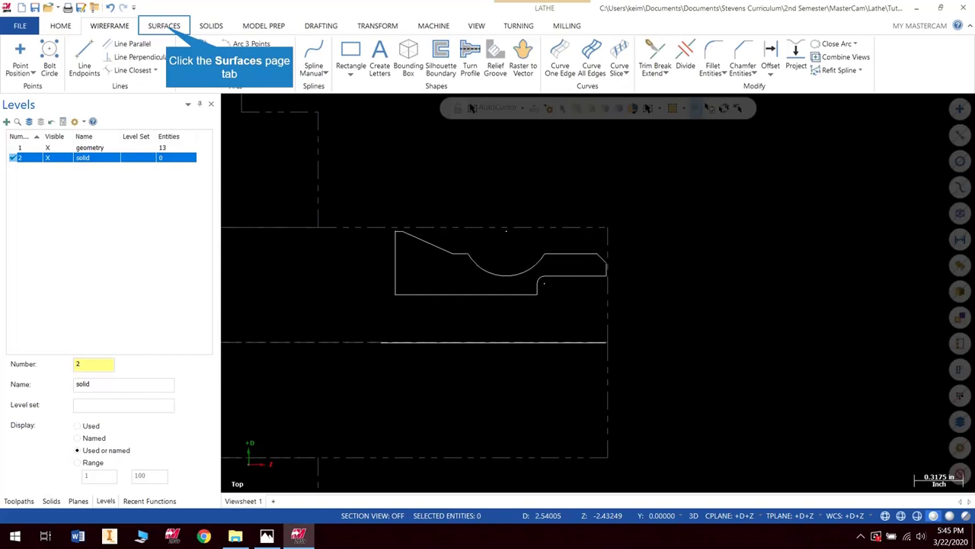
Step: Revolve the closed part profile from 0 to 360 degrees around the centerline as a new solid body
click(164, 25)
click(211, 25)
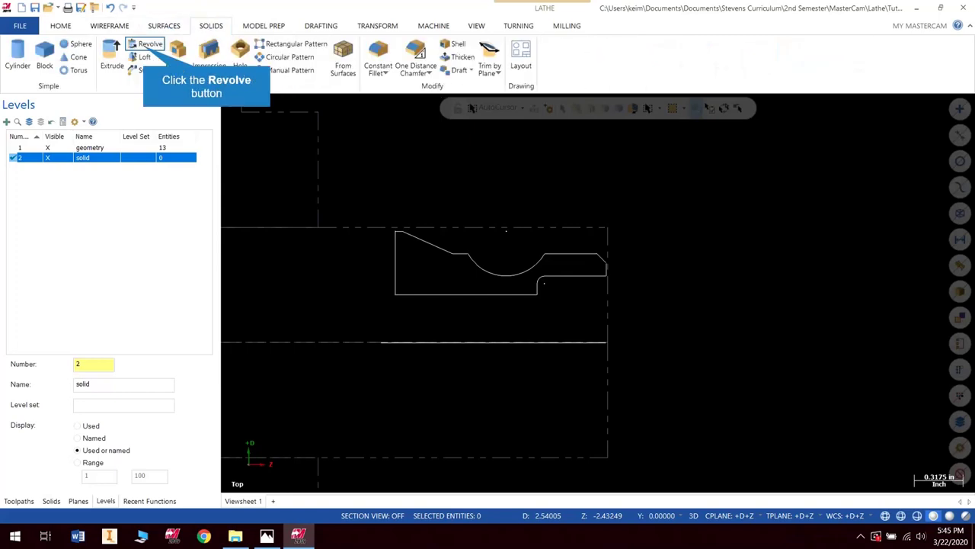
click(145, 43)
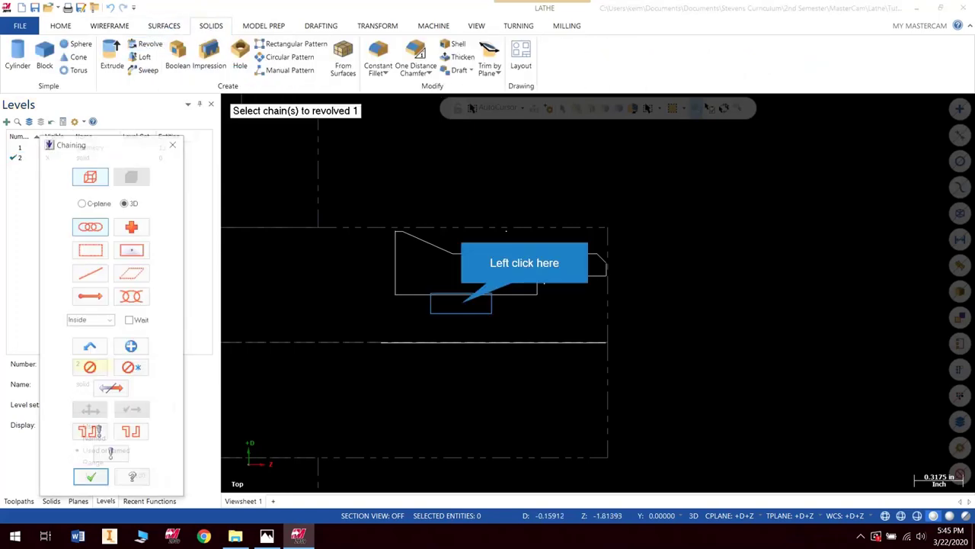
click(461, 294)
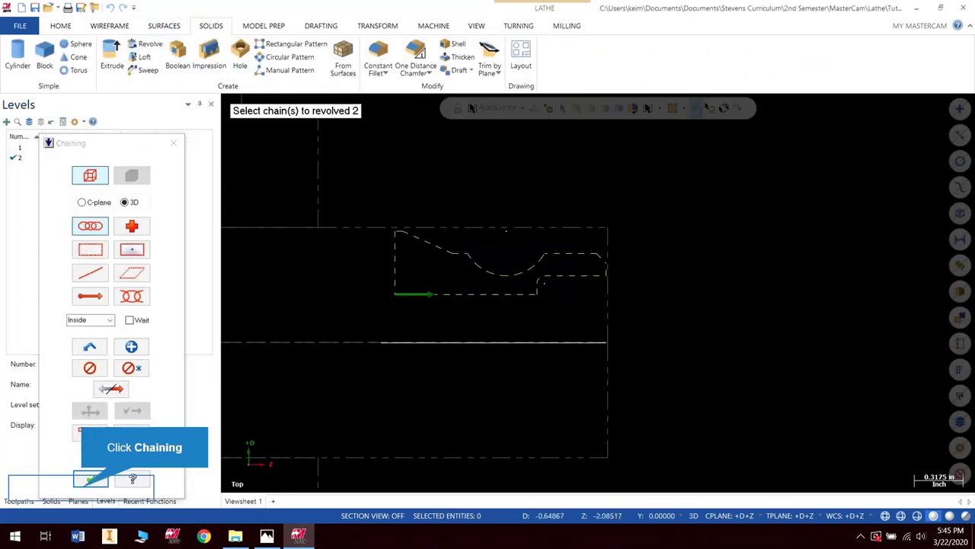
click(83, 485)
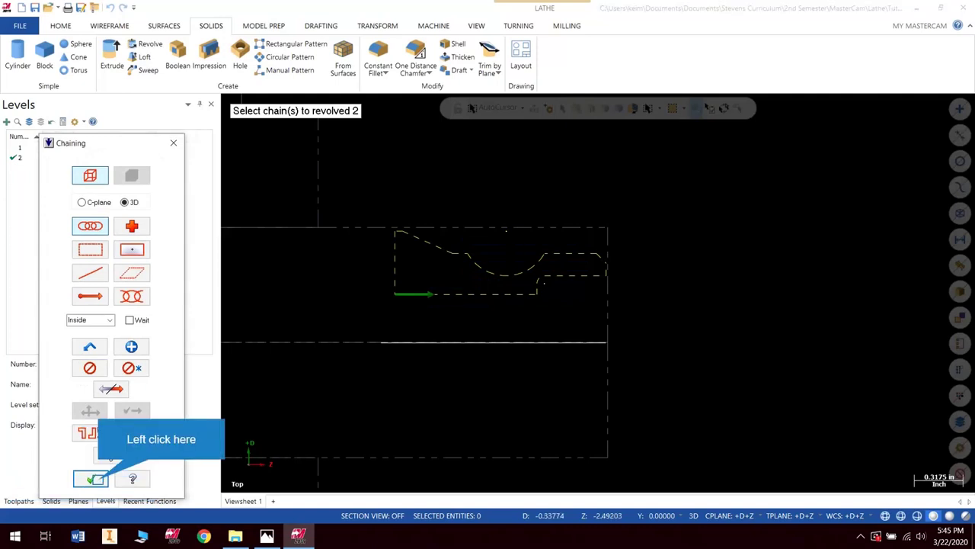
click(90, 478)
click(532, 342)
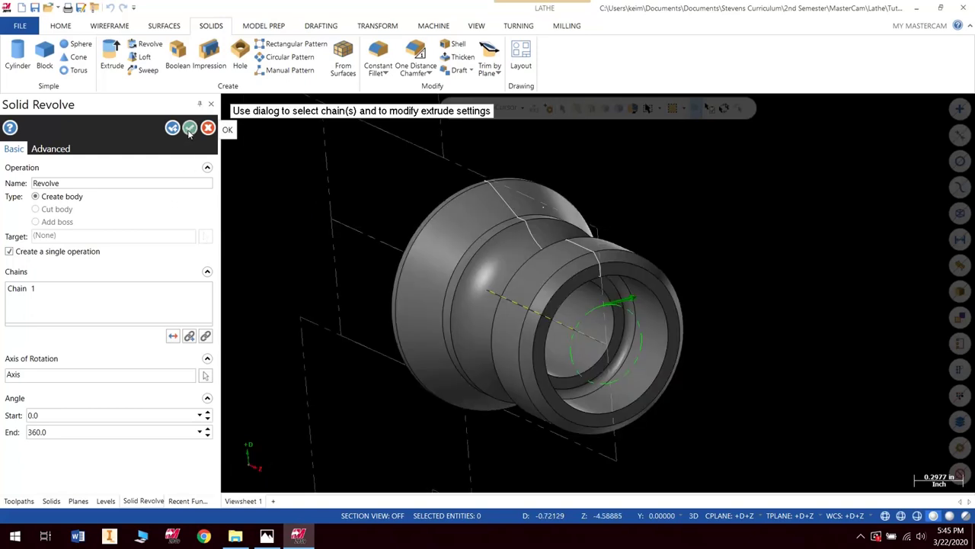
click(189, 134)
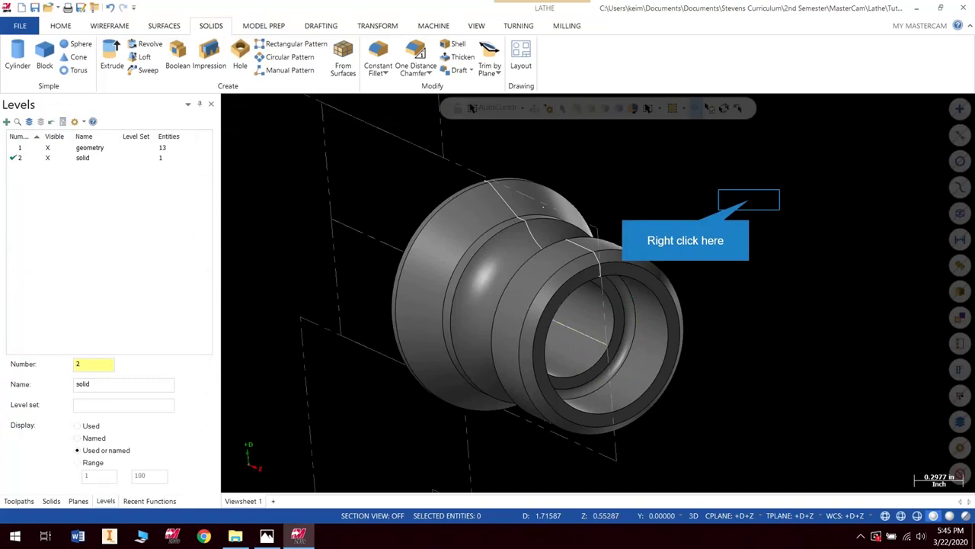
Step: Examine the revolved solid from the Top view and at an angle, including its chamfer, groove and inner bore
right_click(749, 199)
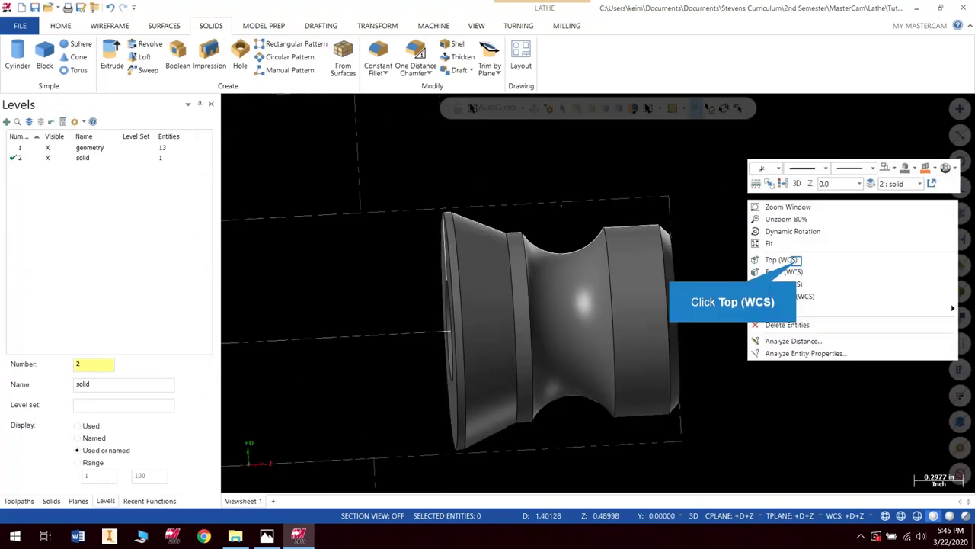
click(781, 259)
scroll(522, 472, up, 2)
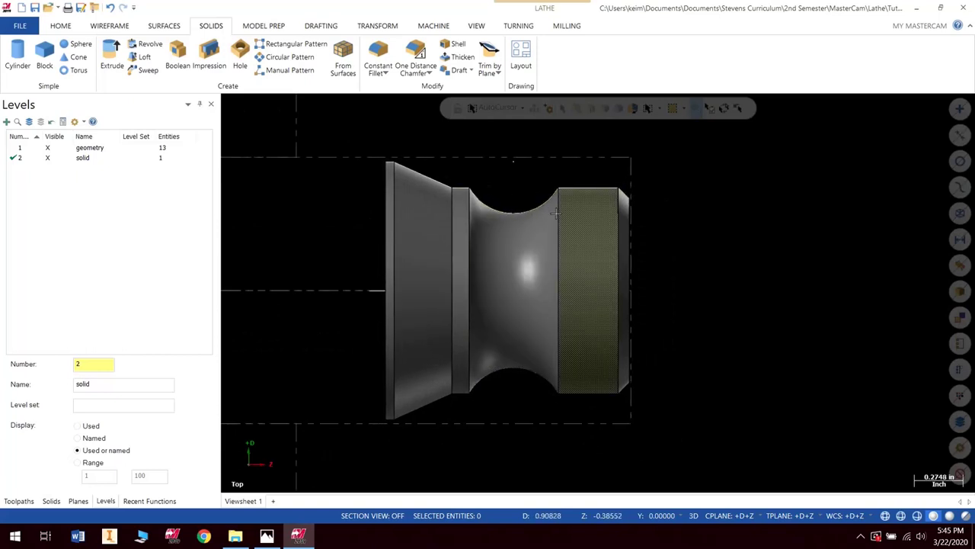
scroll(681, 276, down, 1)
scroll(765, 223, up, 3)
scroll(765, 223, up, 1)
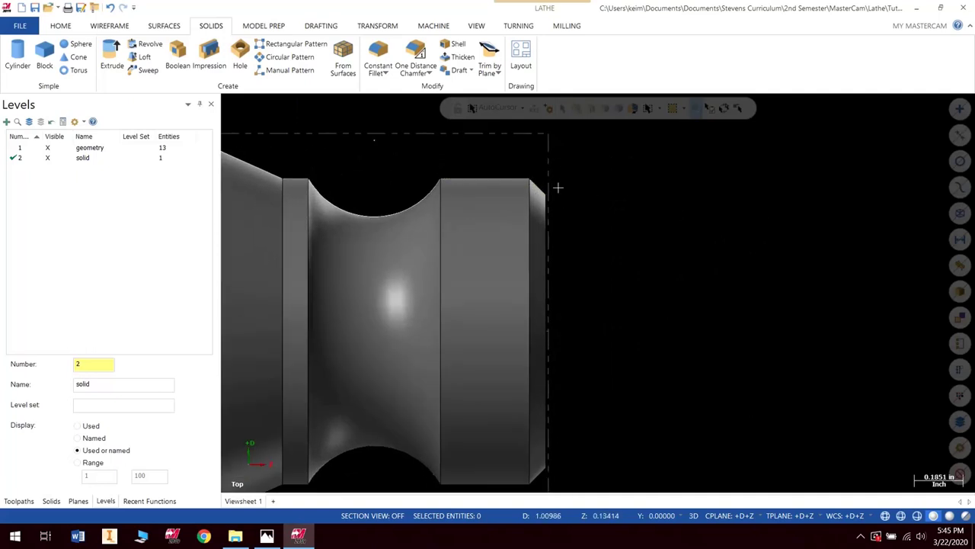
middle_drag(598, 292, 518, 233)
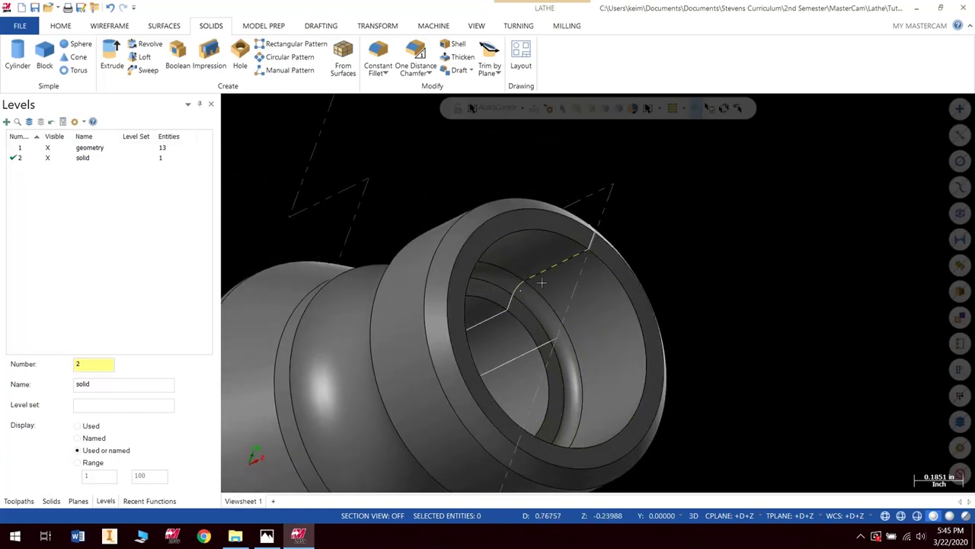
mouse_move(543, 279)
middle_down()
mouse_move(662, 219)
mouse_move(578, 281)
mouse_move(566, 257)
mouse_move(490, 383)
mouse_move(457, 367)
mouse_move(583, 192)
middle_up()
click(627, 237)
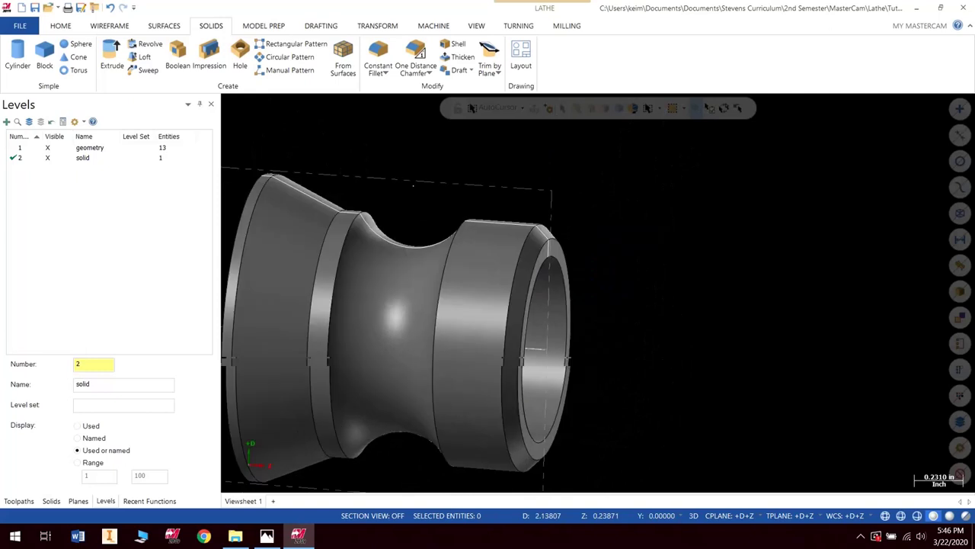
scroll(480, 374, up, 2)
scroll(474, 383, down, 2)
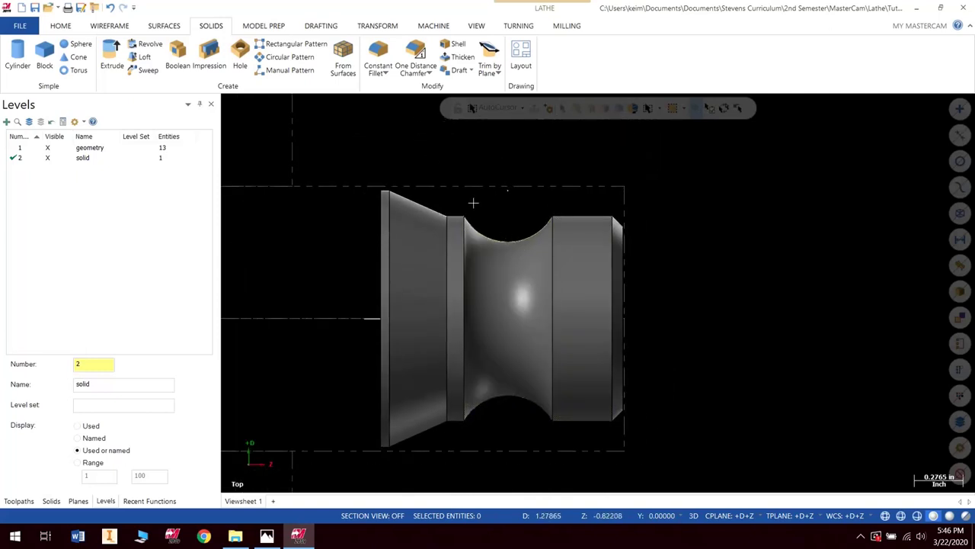
Step: Turn on translucency so the solid's internal bore shows through
click(476, 26)
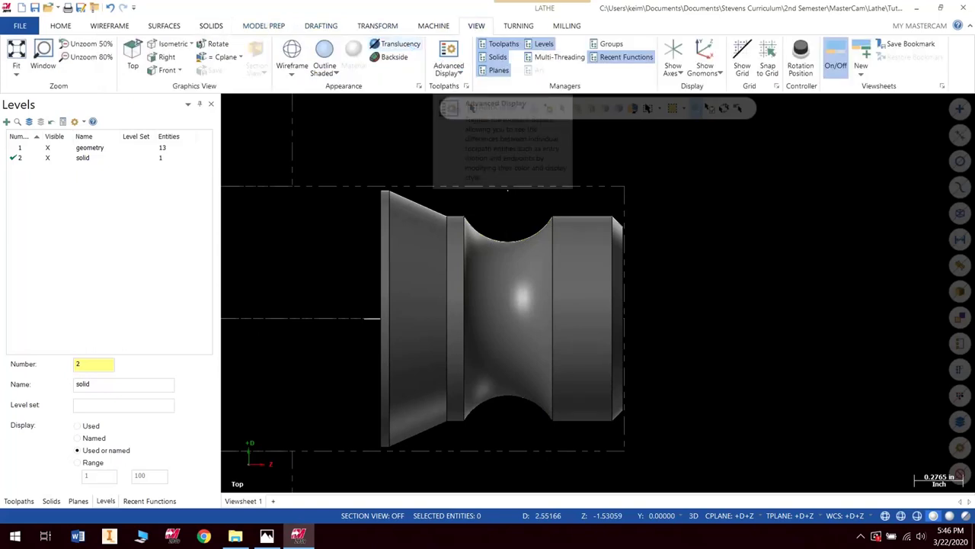
click(395, 43)
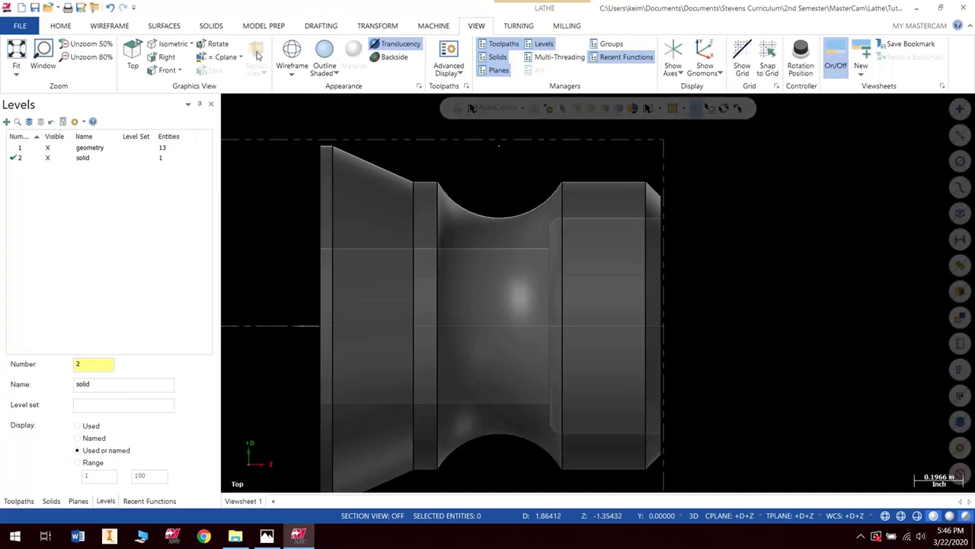
click(264, 25)
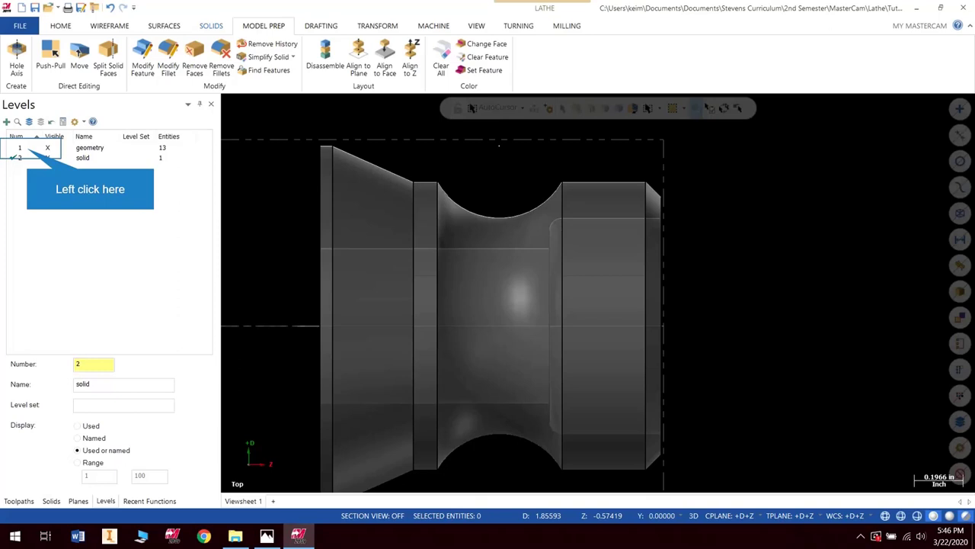
Step: Make the geometry level active and hide the solid level
click(28, 148)
click(47, 157)
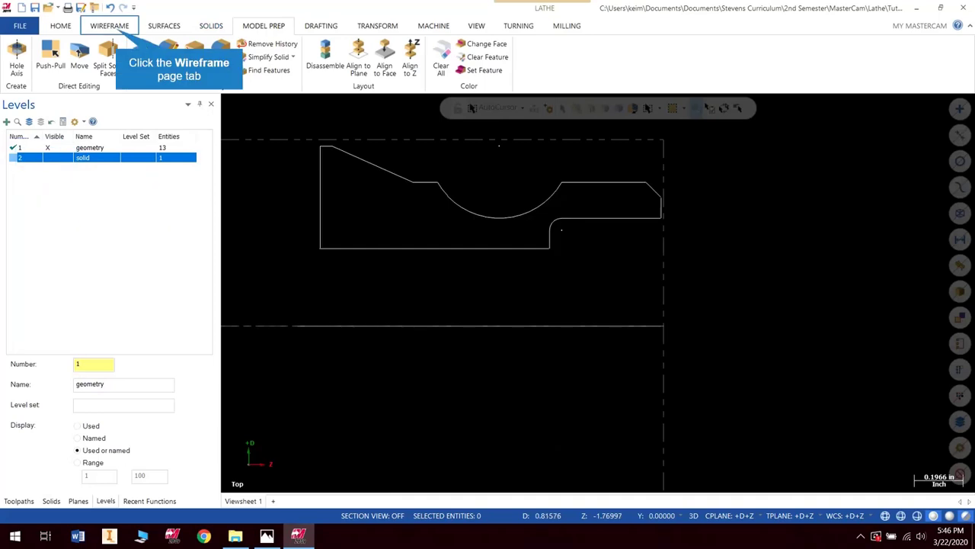
Step: Draw a rectangle 0.1 wide and 0.1 high with its first corner at the lower end of the bore fillet
click(109, 25)
click(350, 52)
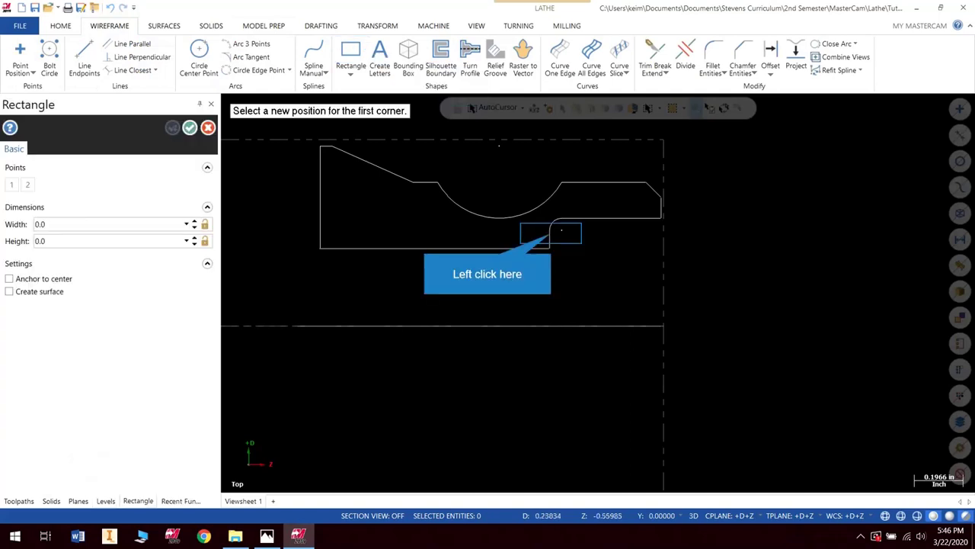
click(549, 229)
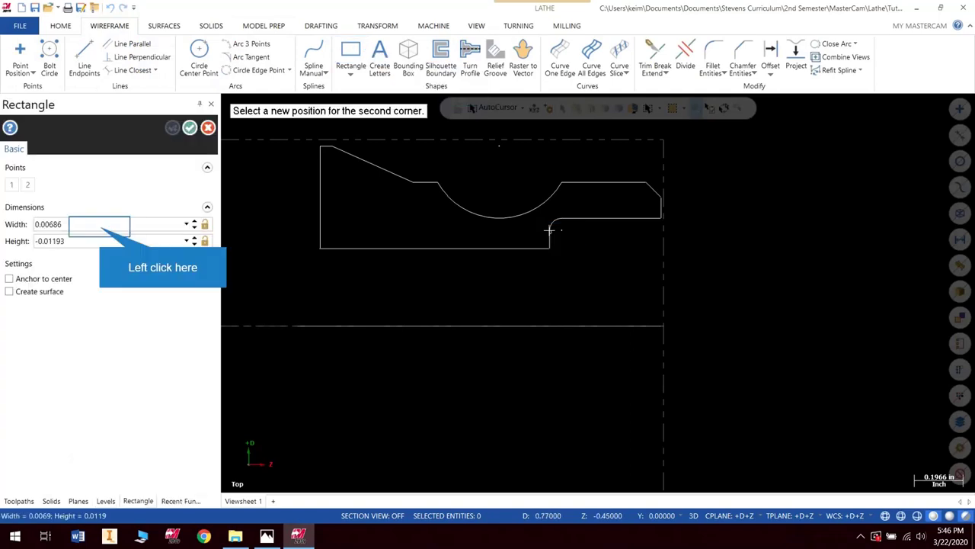
click(99, 224)
key(Return)
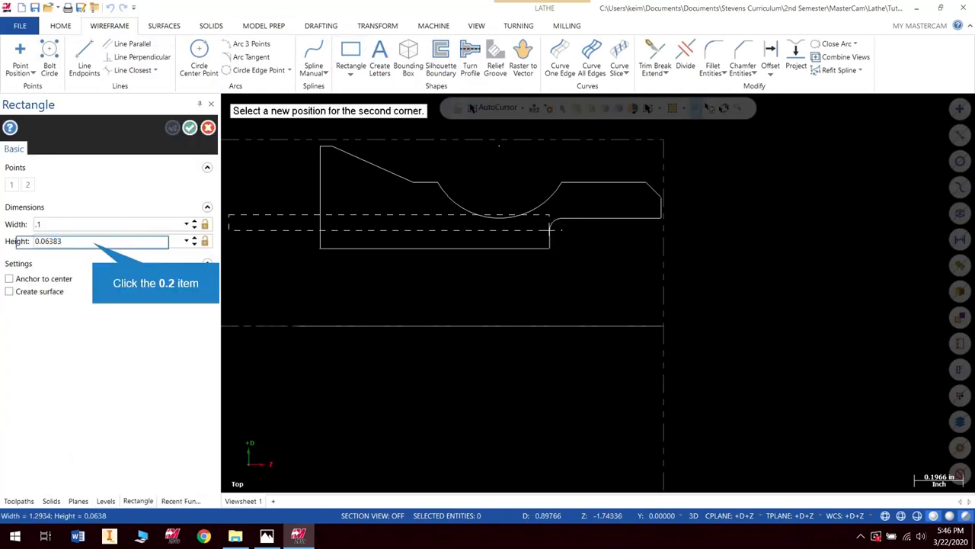
click(99, 241)
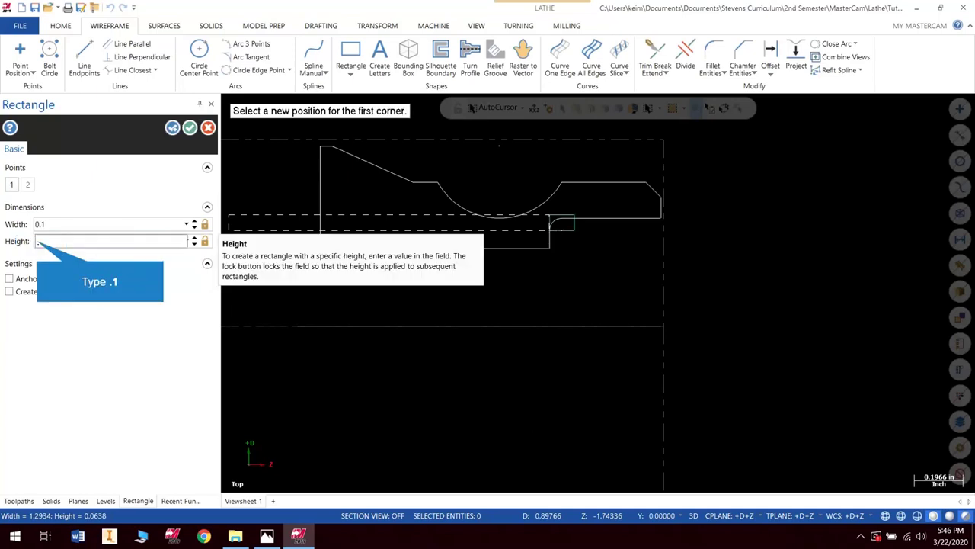
key(Return)
key(Return)
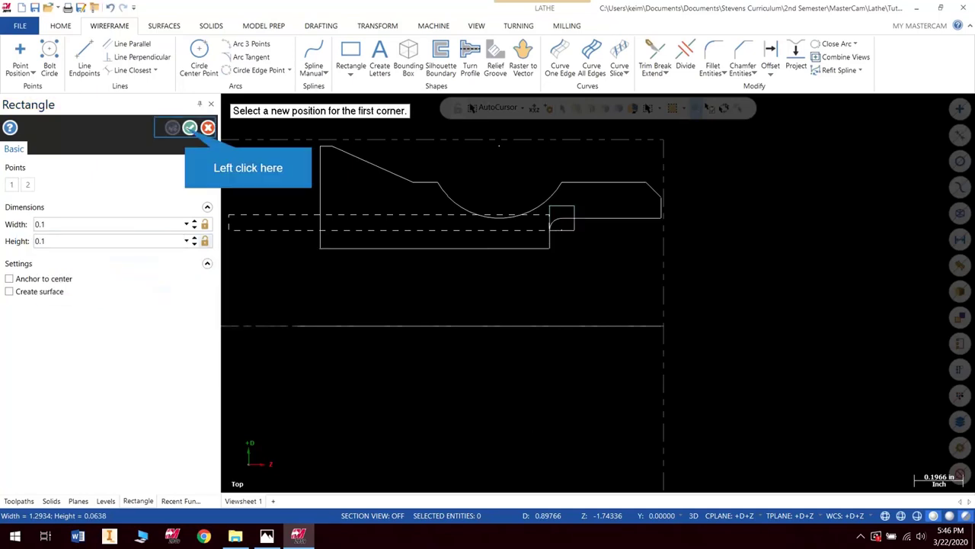
click(190, 127)
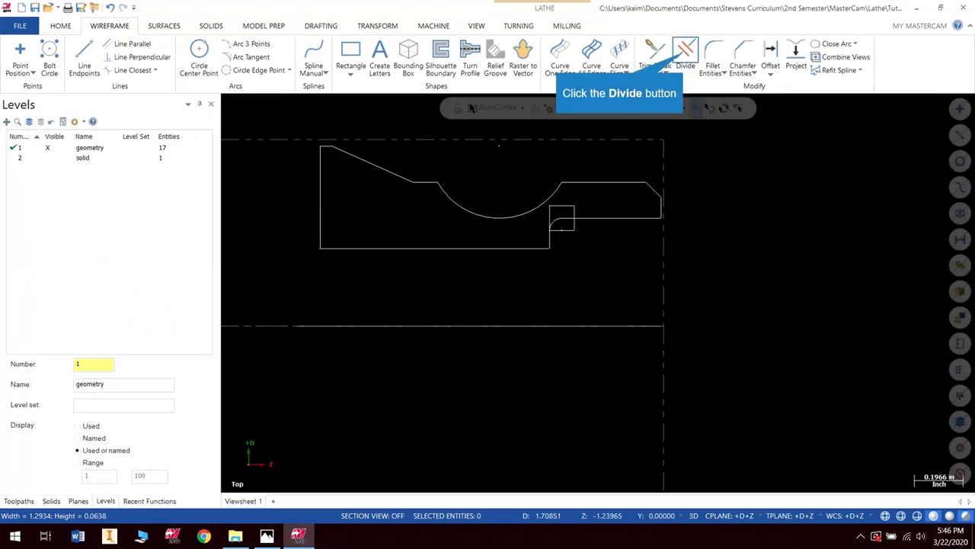
Step: Trim away the bore fillet and the surplus rectangle and bore segments with Divide to form a square undercut
click(685, 55)
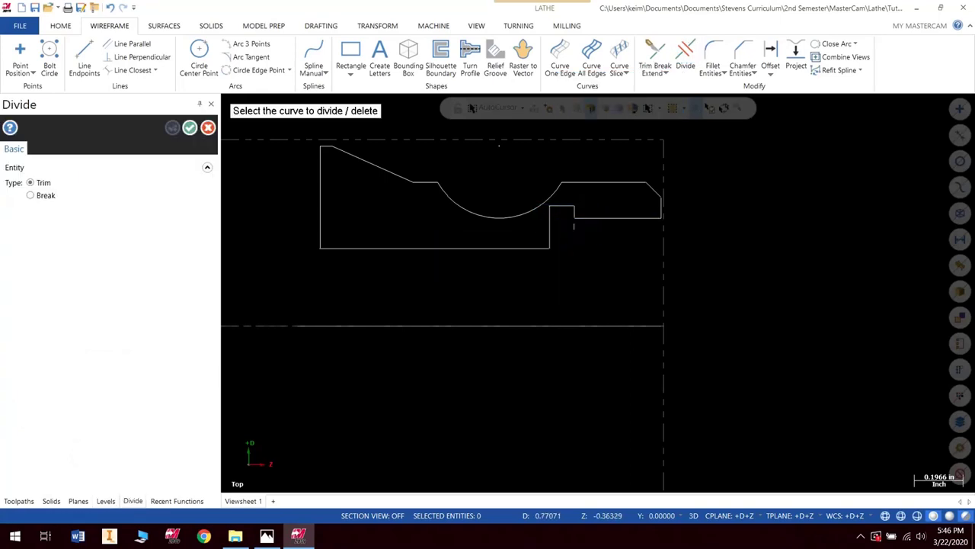
scroll(574, 227, up, 3)
click(189, 127)
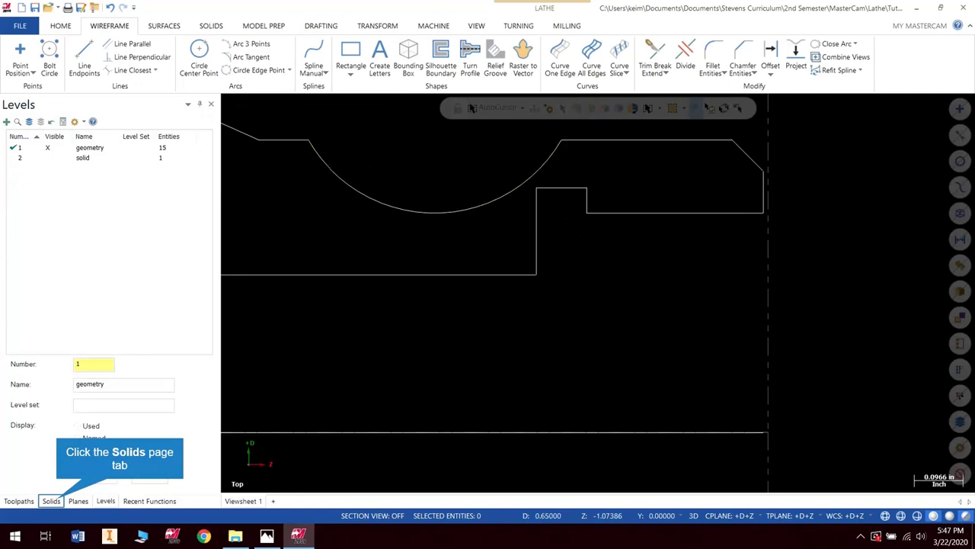
Step: Regenerate the revolved solid from the edited profile and show the solid level
click(51, 500)
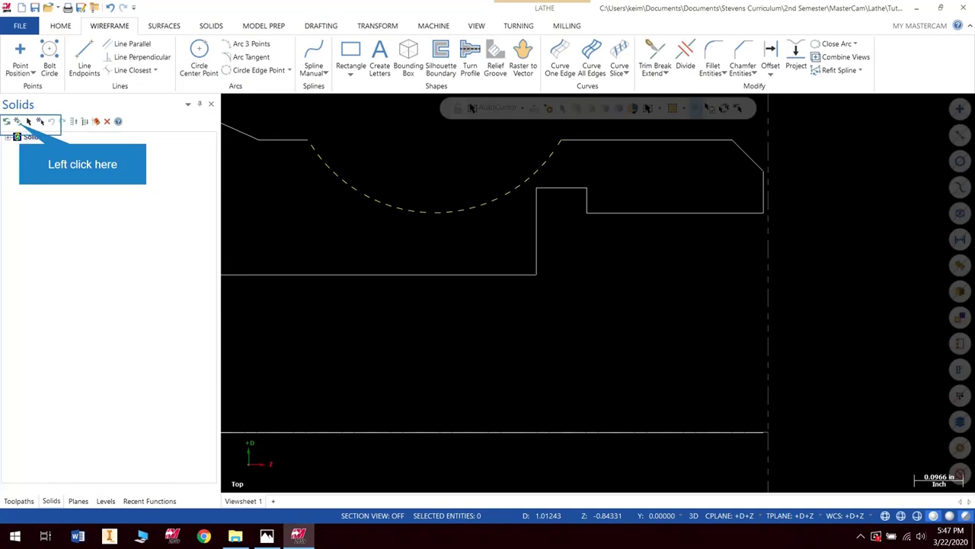
click(15, 122)
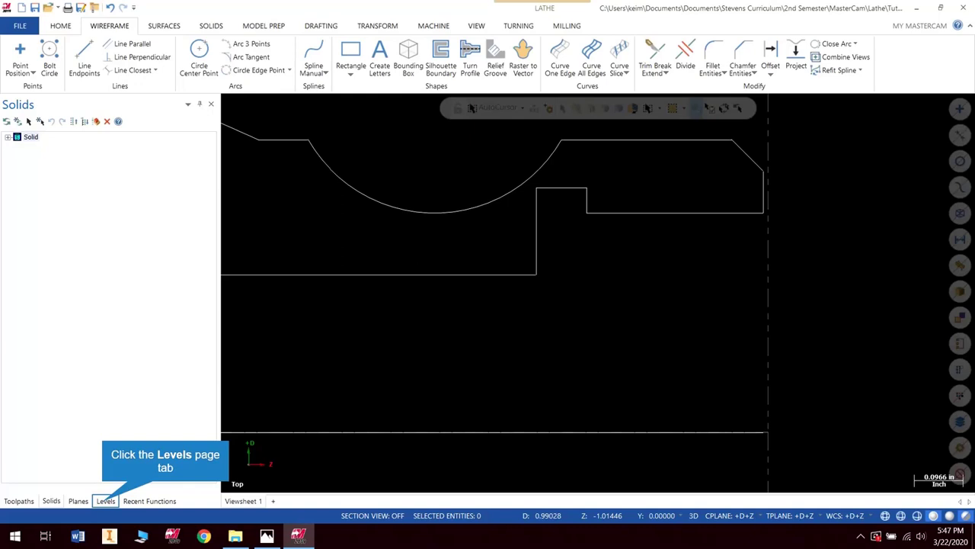
click(106, 500)
click(48, 158)
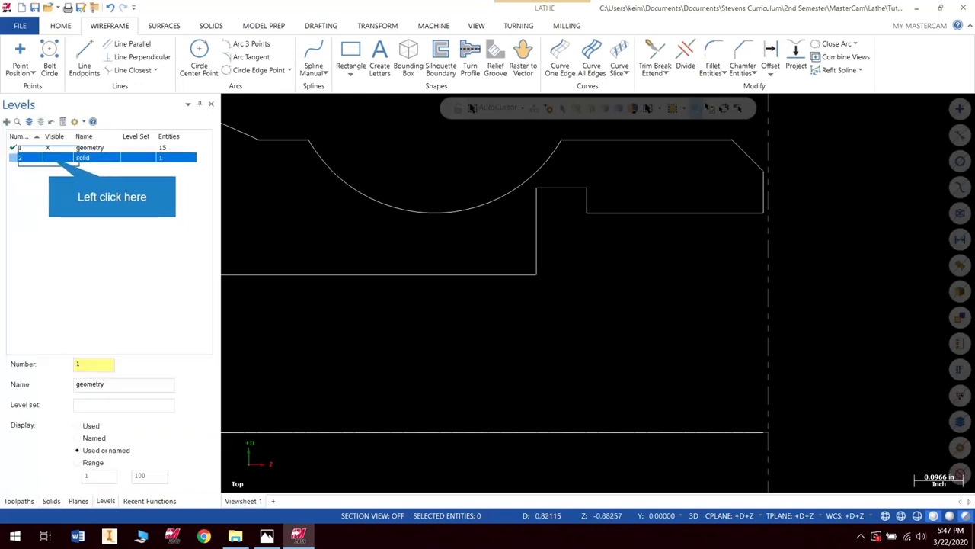
click(47, 158)
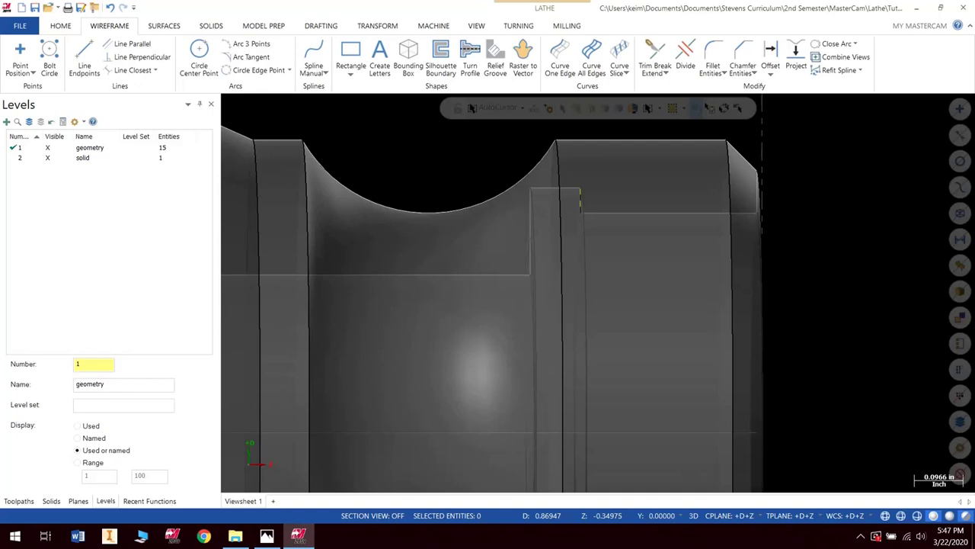
Step: Make the solid level active and hide the geometry level
scroll(500, 256, down, 4)
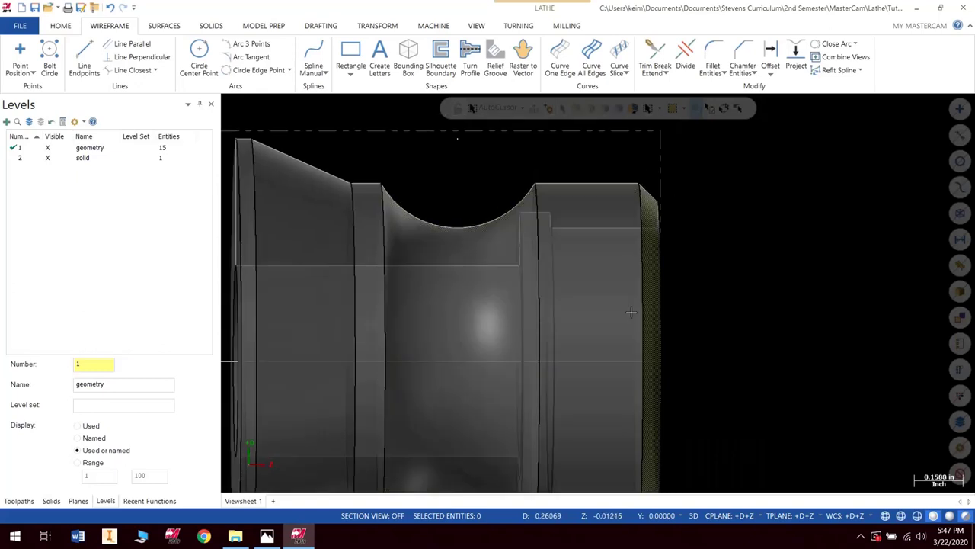
middle_drag(635, 315, 761, 283)
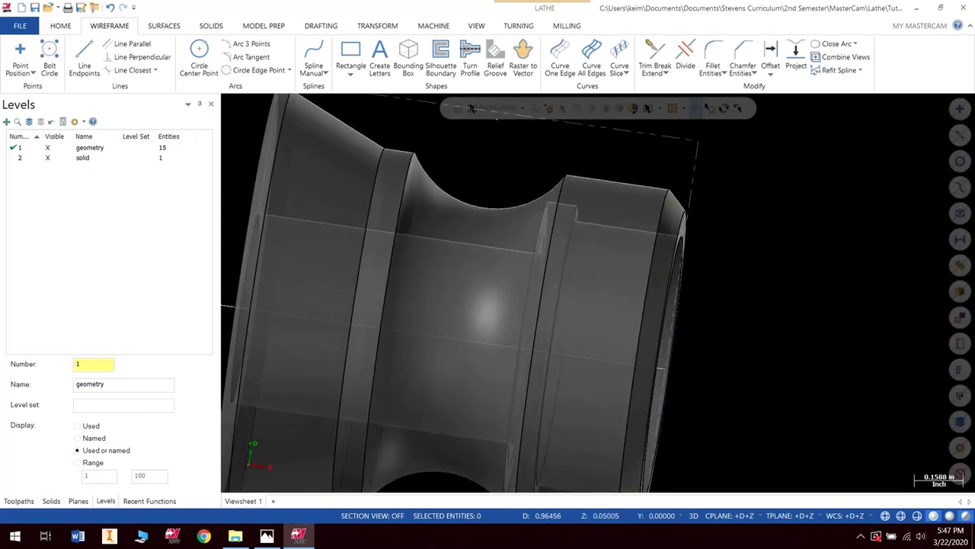
key(alt+1)
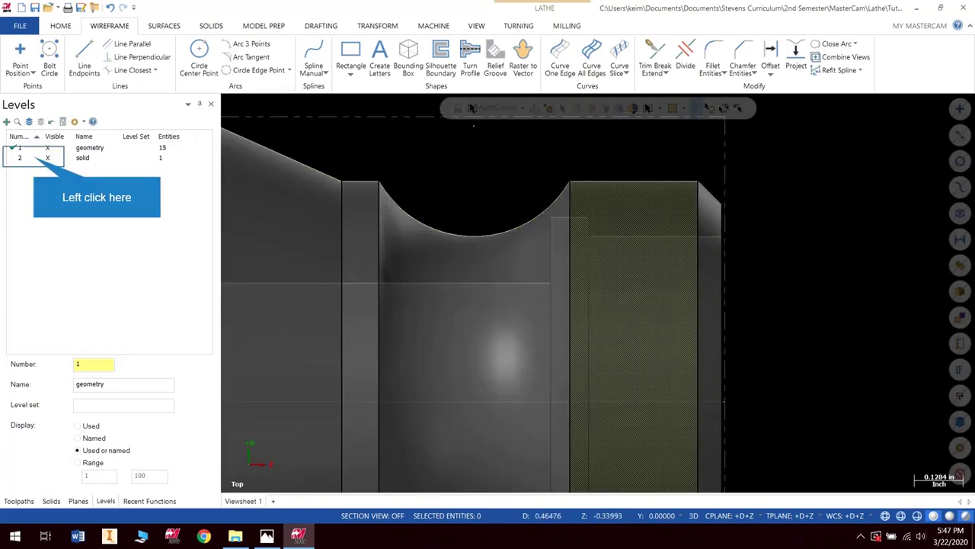
click(21, 158)
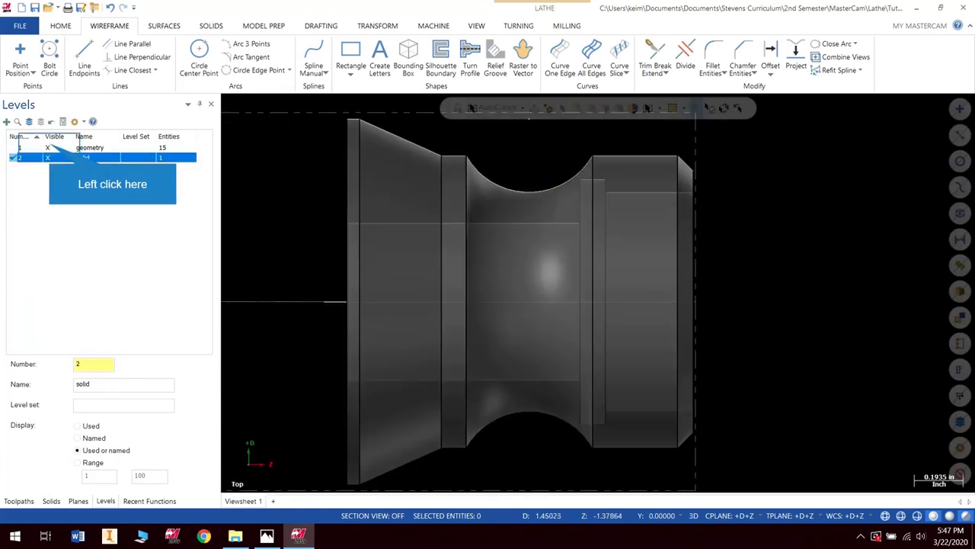
click(48, 147)
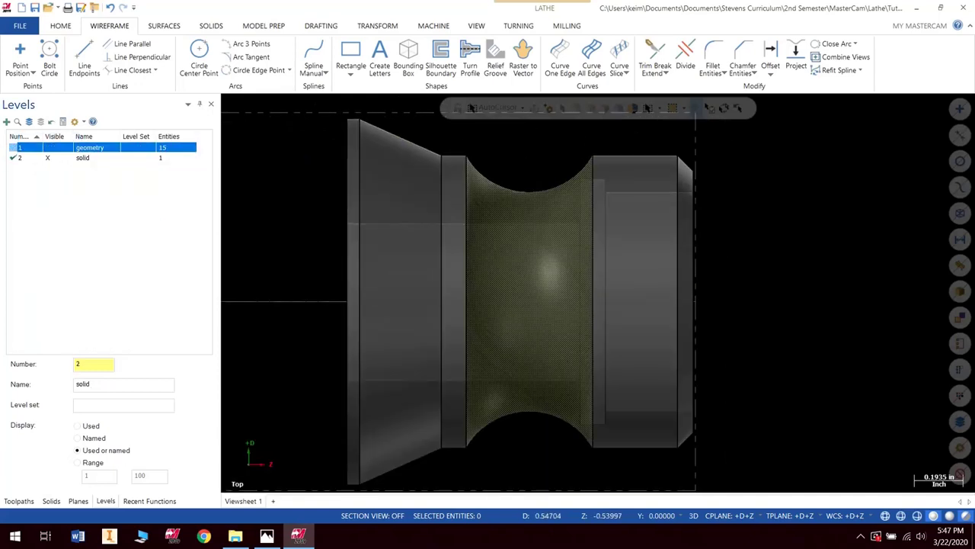
Step: Remove the operation history from the revolved solid
scroll(529, 333, down, 2)
scroll(726, 208, up, 2)
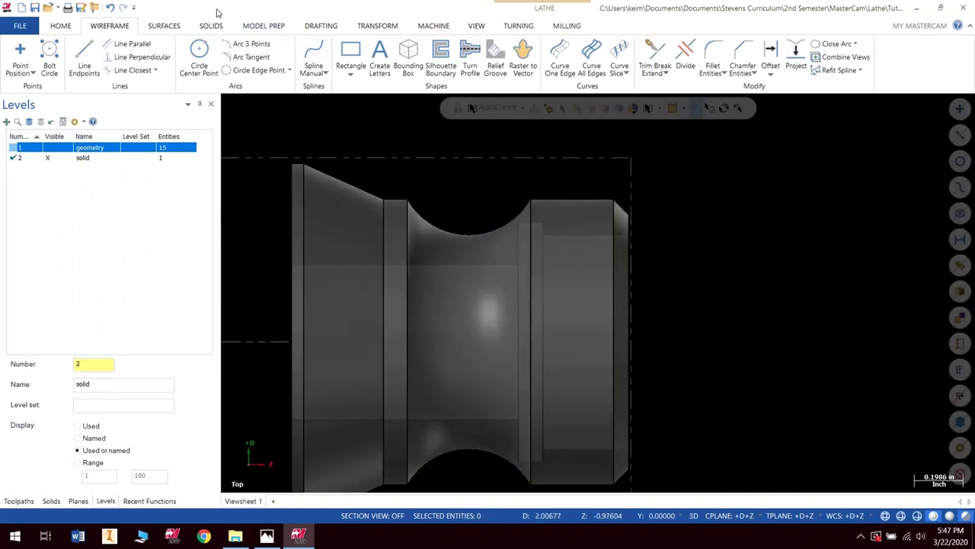
click(261, 26)
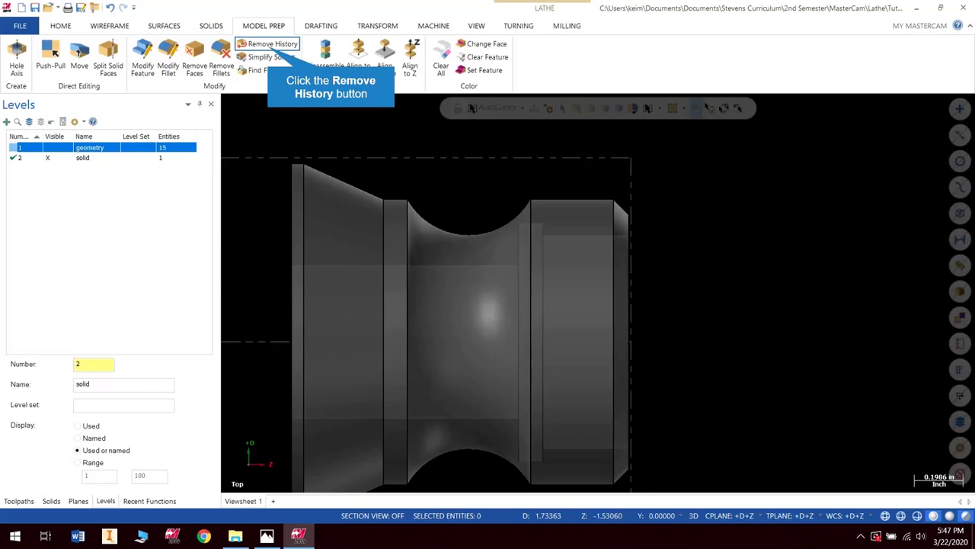
click(267, 44)
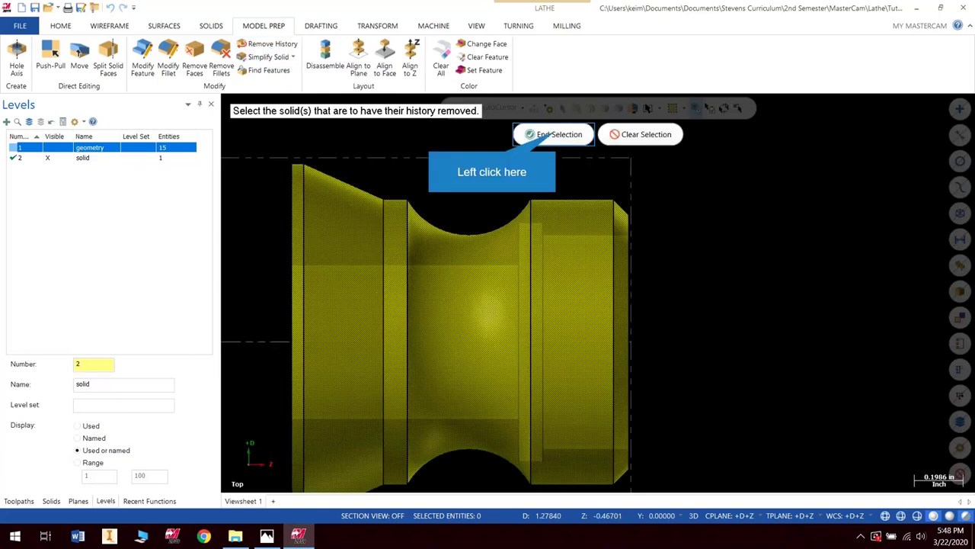
click(553, 134)
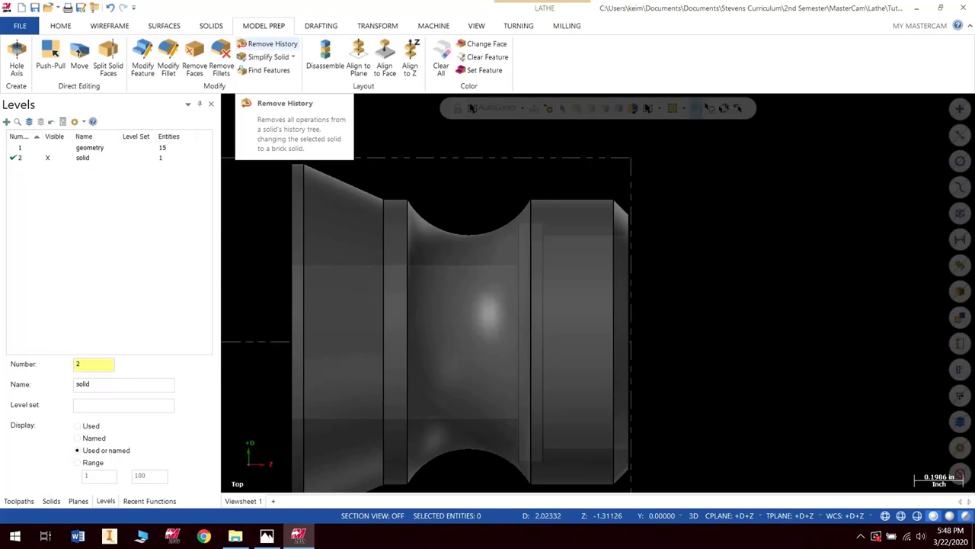
Step: Remove the curved outer groove from the solid with Modify Feature set to Remove
scroll(400, 205, down, 2)
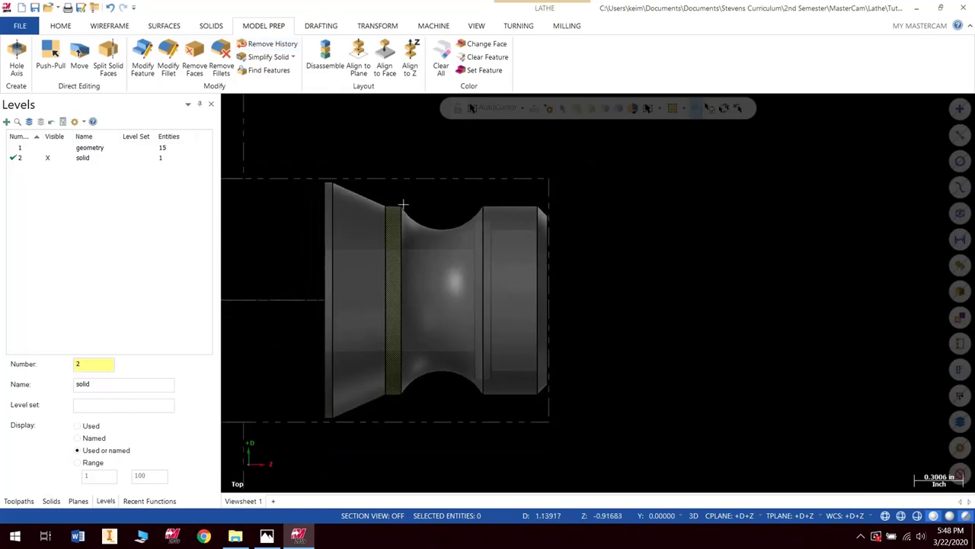
click(142, 57)
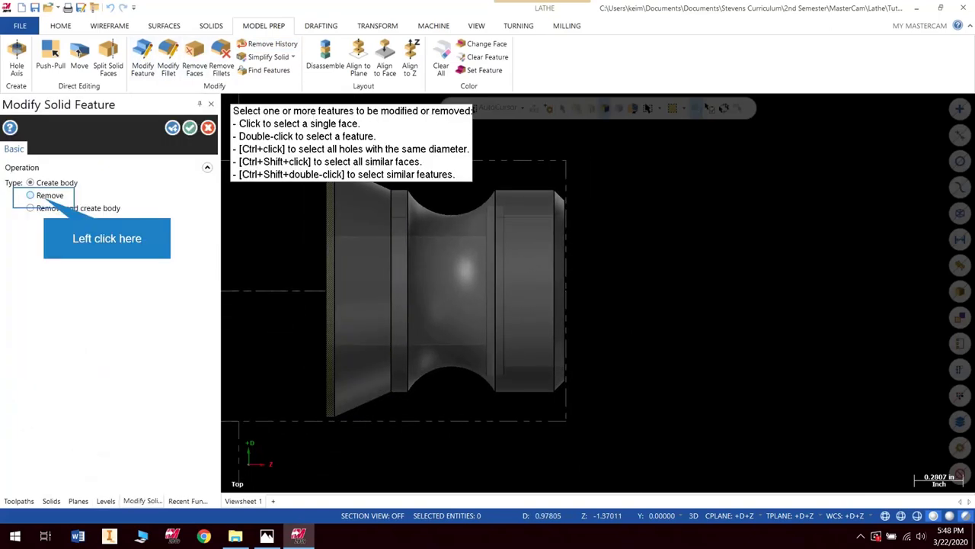
click(43, 195)
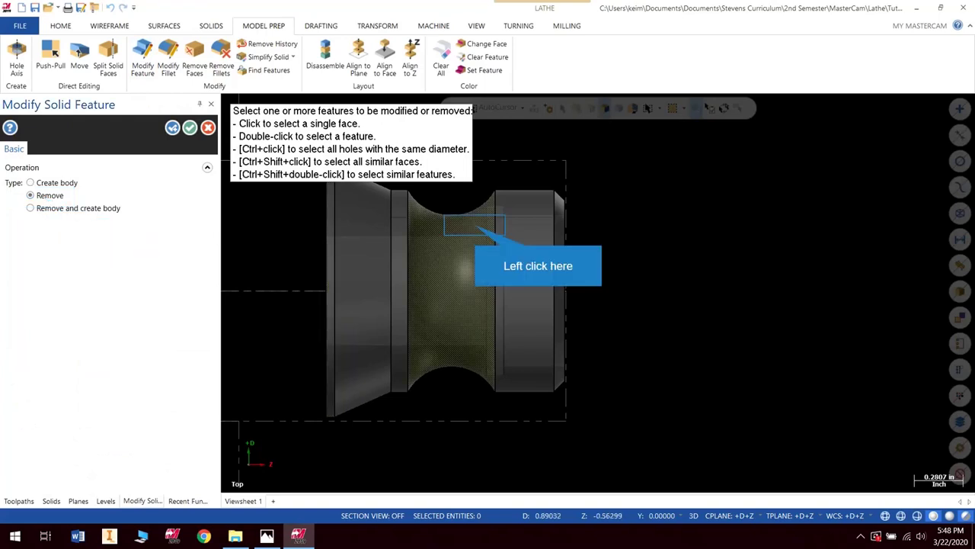
click(475, 224)
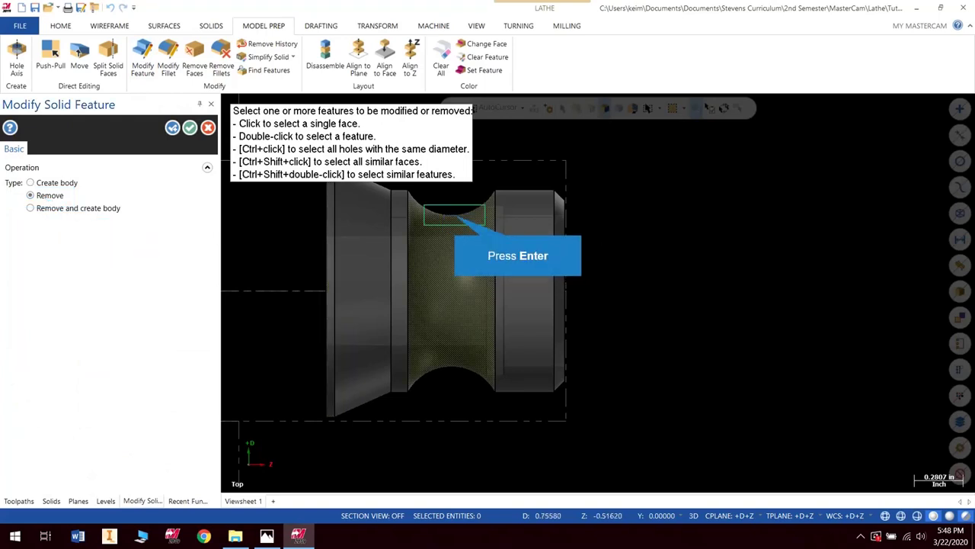
key(Return)
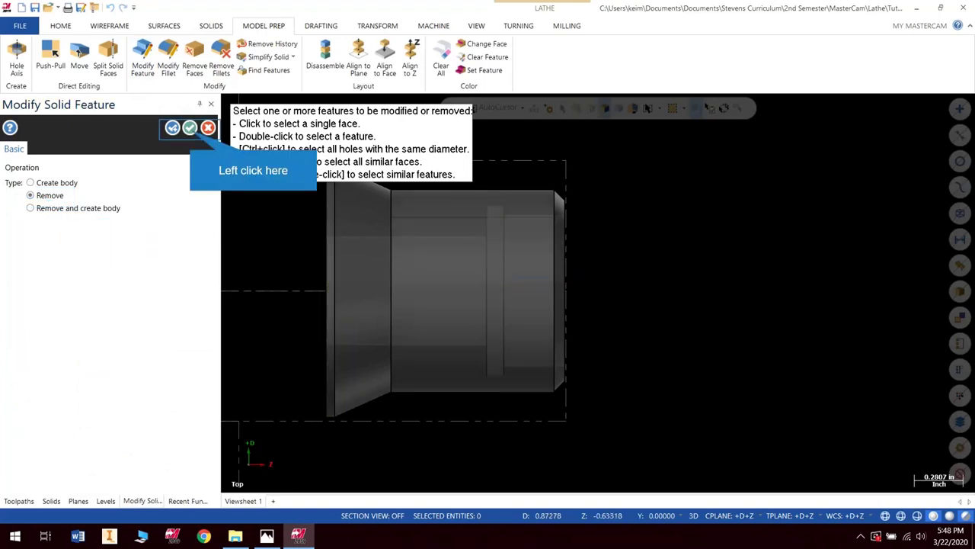
click(190, 127)
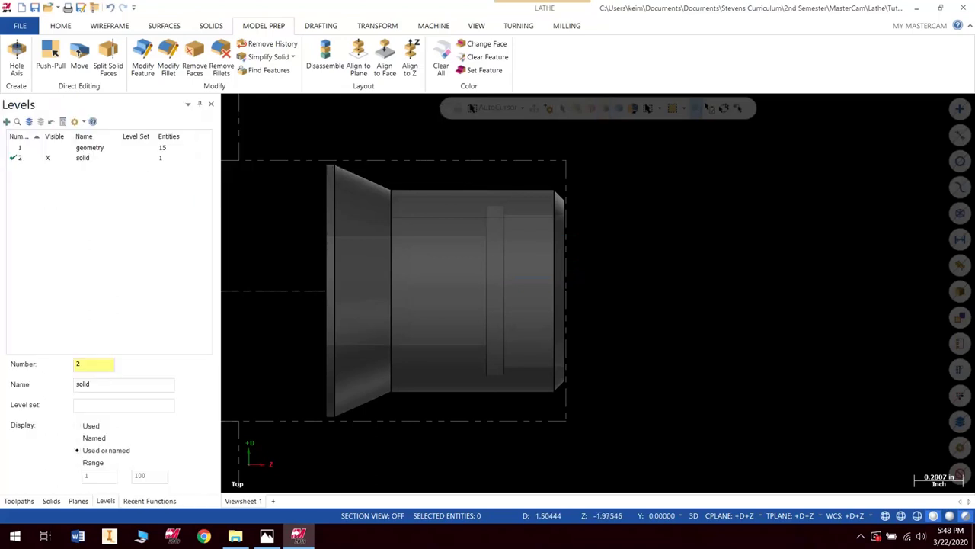
Step: Remove the chamfer at the front end of the solid with Modify Feature
scroll(515, 172, up, 1)
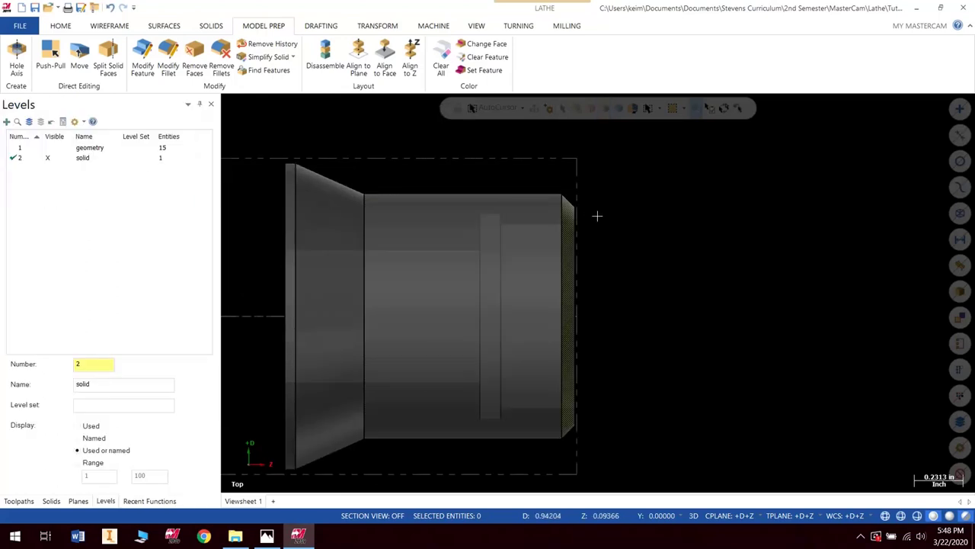
middle_drag(608, 209, 579, 200)
click(142, 57)
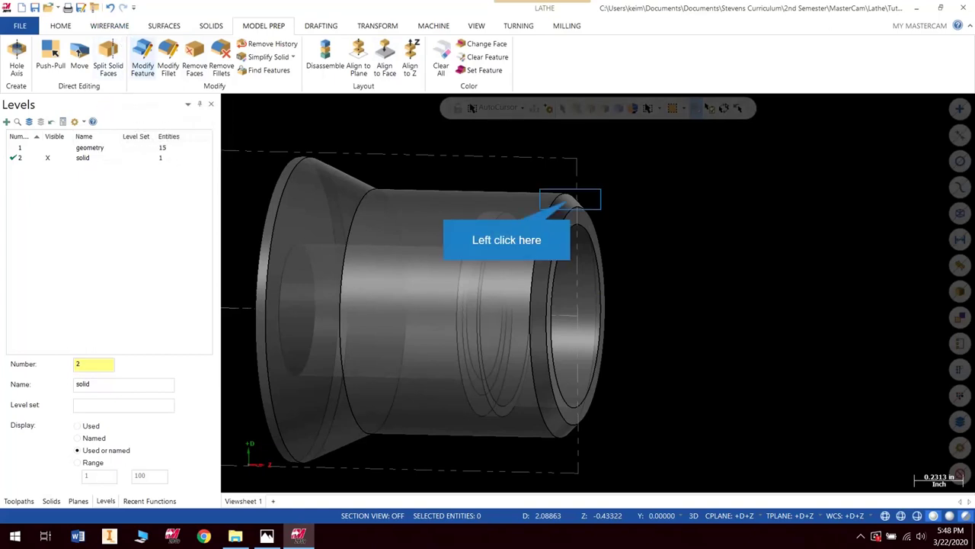
click(567, 200)
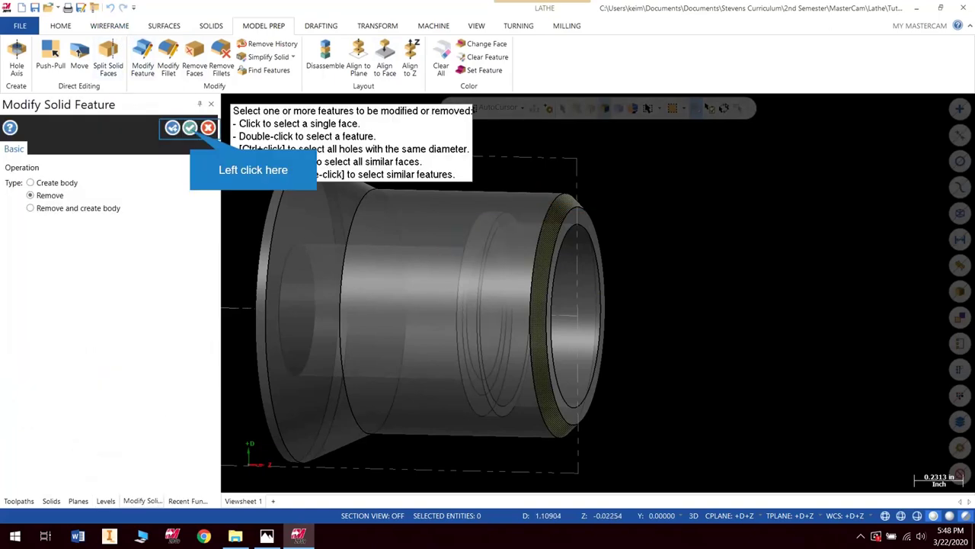
click(190, 127)
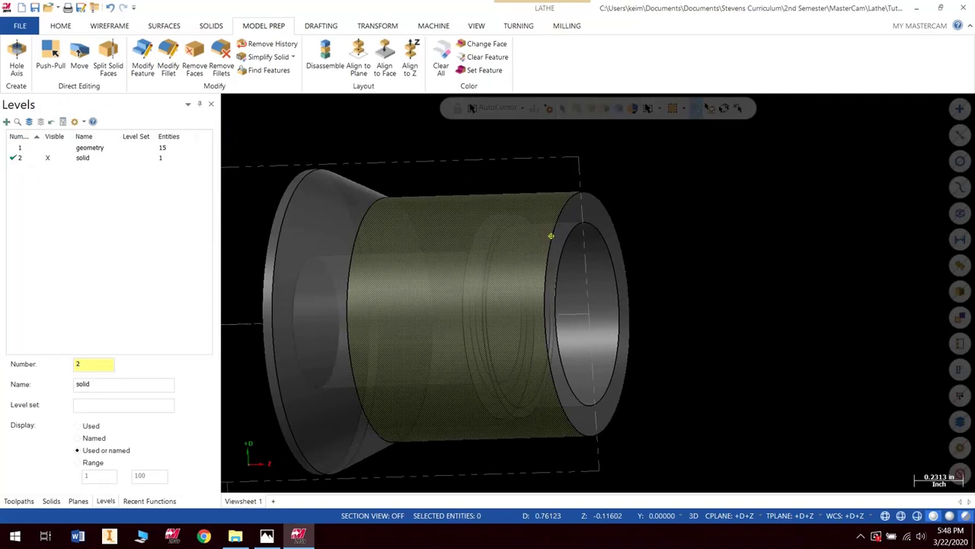
Step: Round the outer edge of the front face with Push-Pull, using a radius of .0625
middle_drag(551, 236, 616, 213)
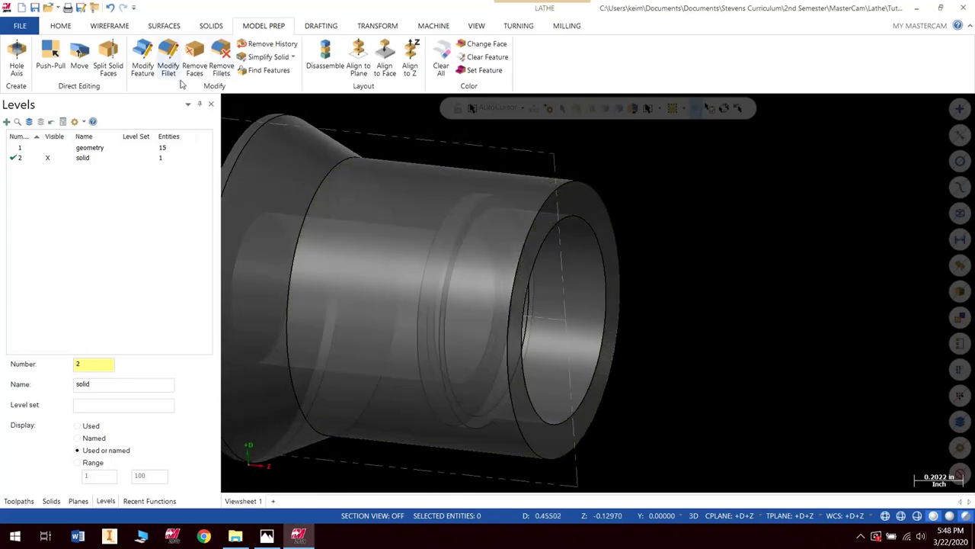
click(50, 55)
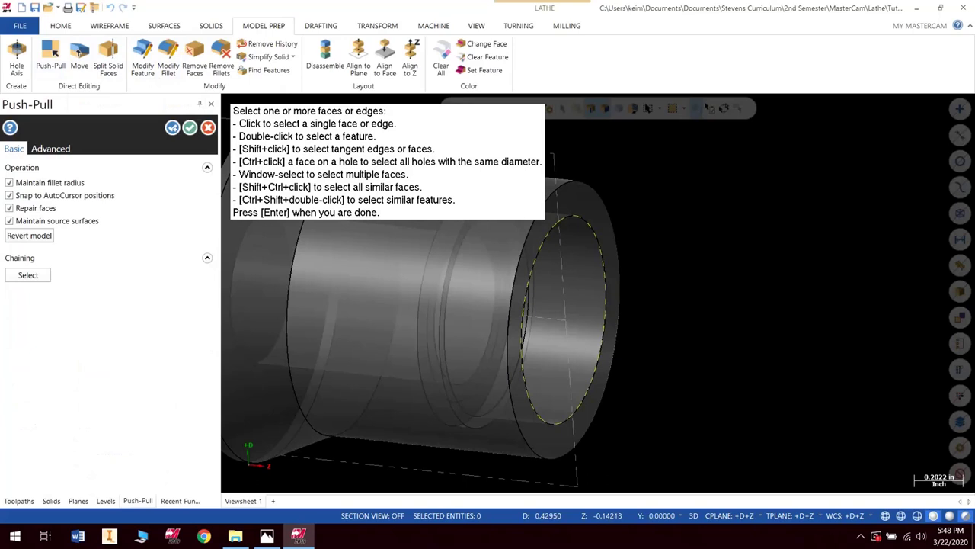
scroll(575, 327, down, 2)
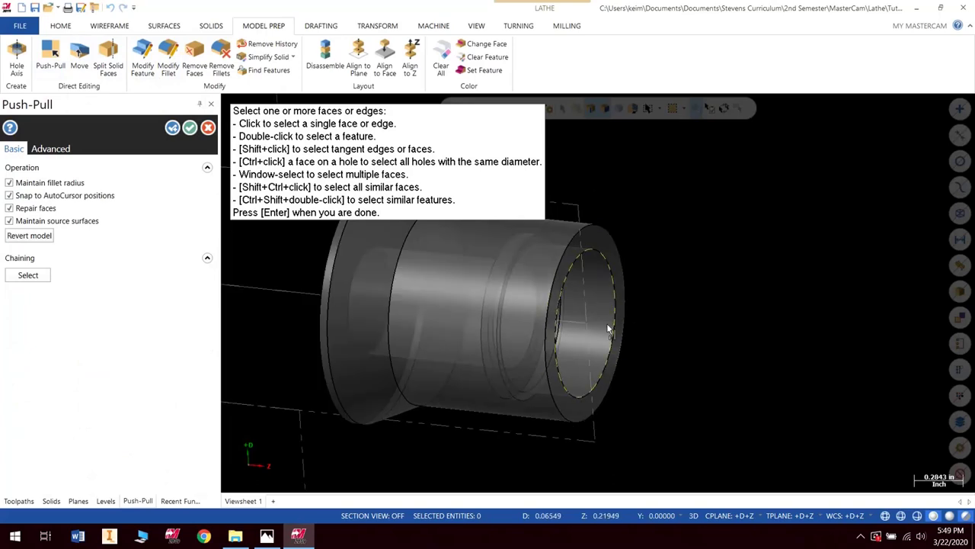
scroll(576, 327, up, 2)
mouse_move(581, 328)
middle_down()
mouse_move(611, 321)
mouse_move(587, 311)
mouse_move(579, 289)
middle_up()
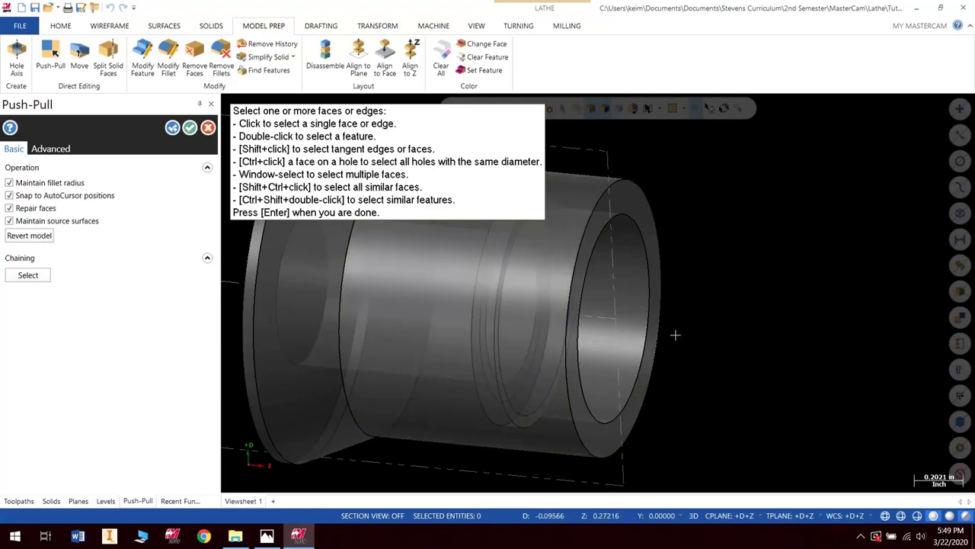
click(570, 320)
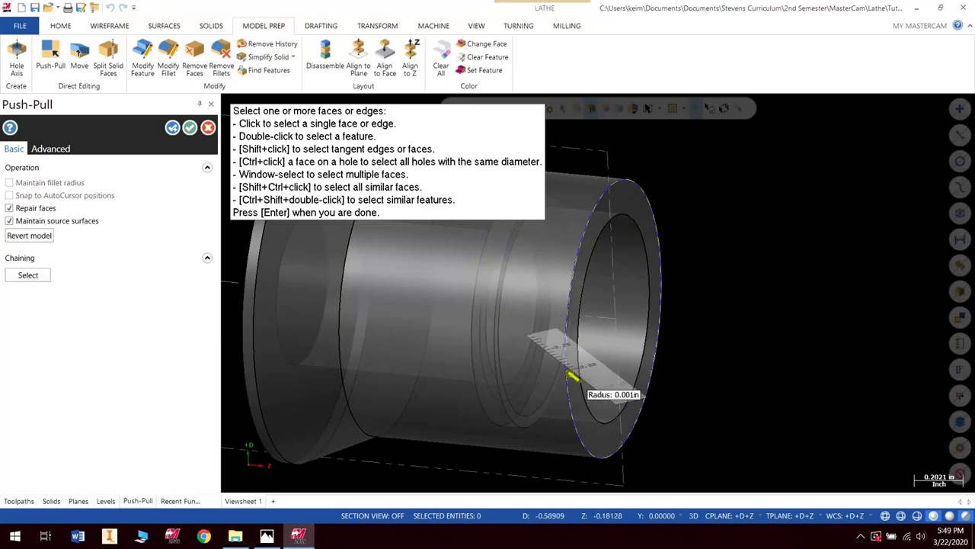
middle_drag(573, 376, 540, 196)
scroll(540, 195, down, 1)
scroll(575, 358, down, 1)
scroll(560, 467, up, 1)
middle_drag(561, 472, 568, 457)
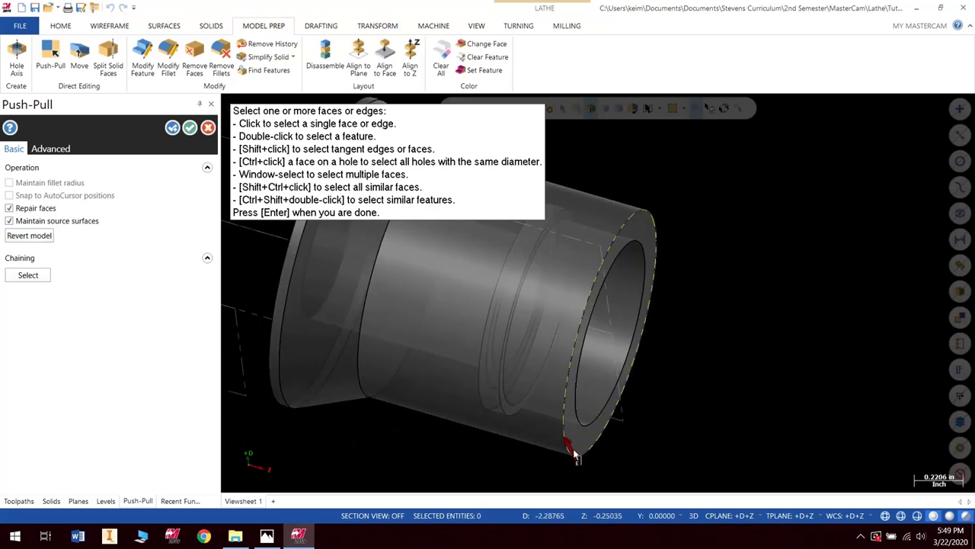
key(Return)
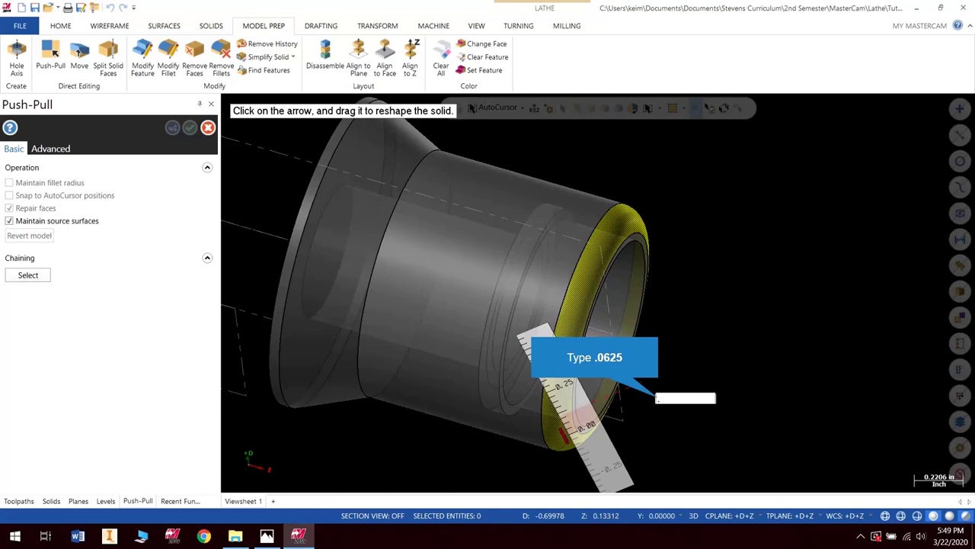
text(.0625)
key(Return)
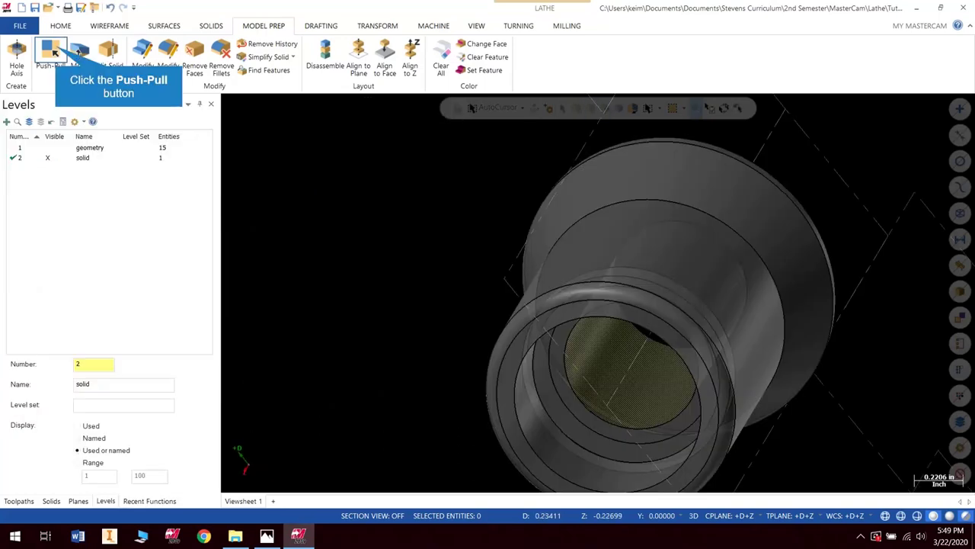
Step: Reshape the cylindrical face of the small rear bore with Push-Pull, using a value of .25
click(51, 53)
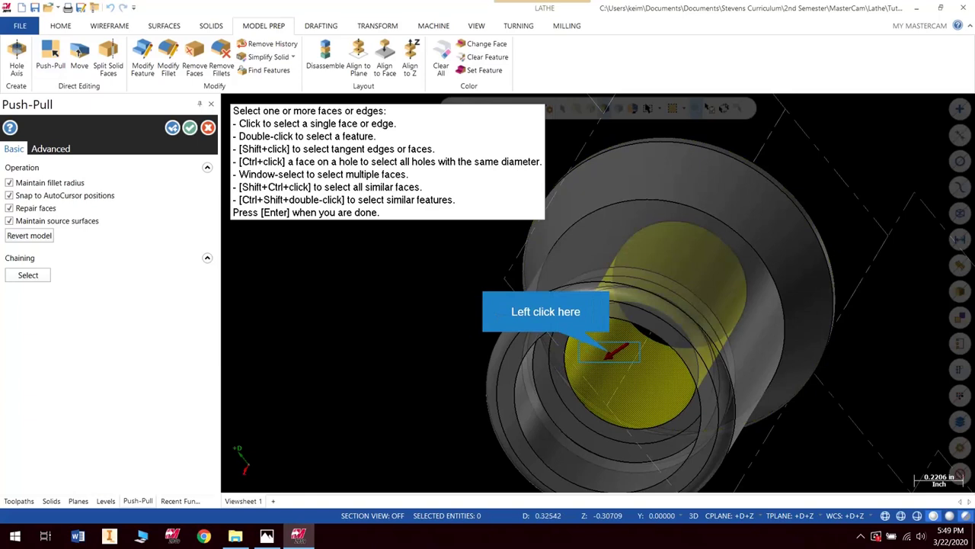
click(613, 352)
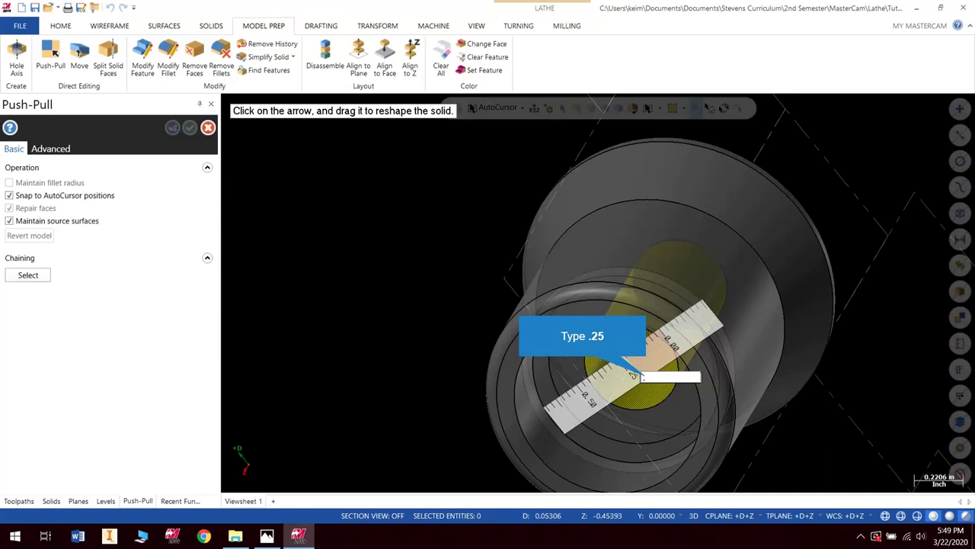
text(.2500)
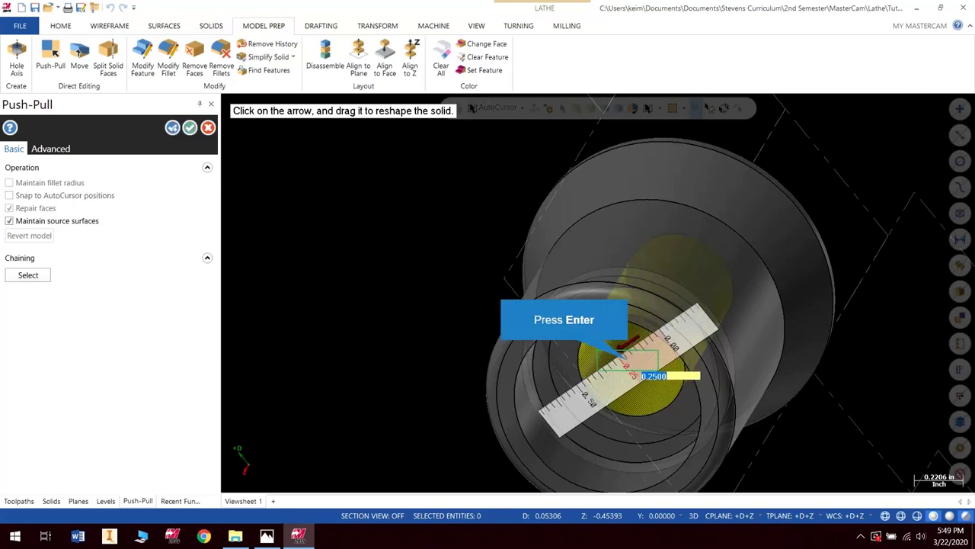
key(Return)
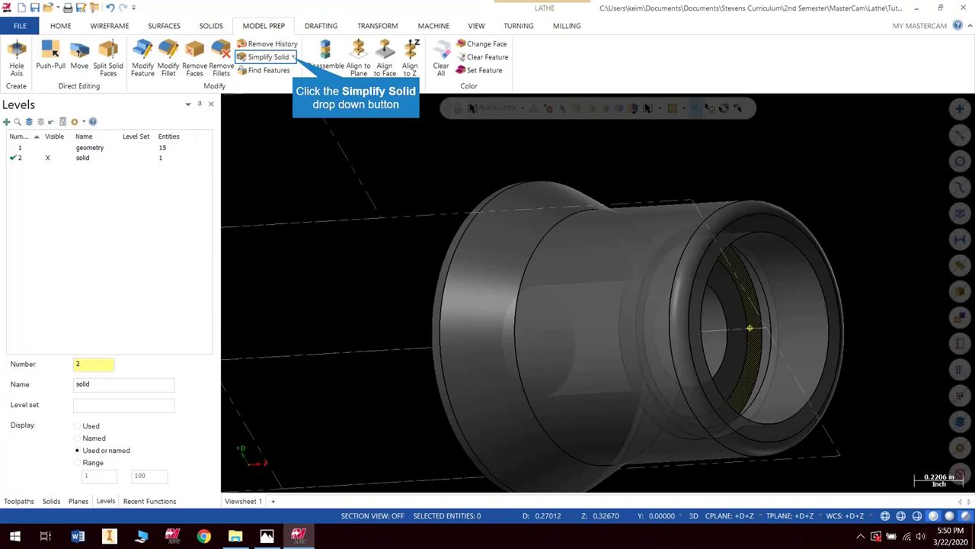
click(293, 57)
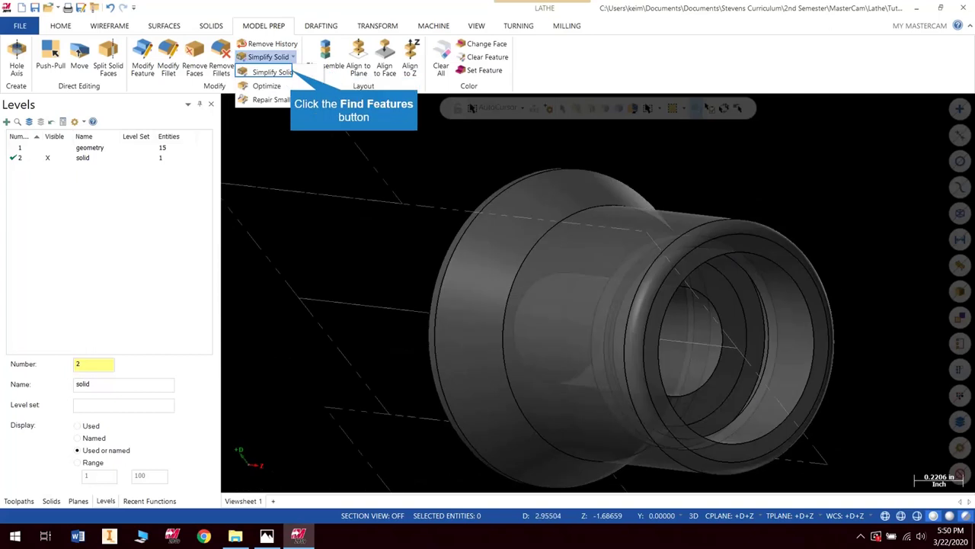
click(272, 71)
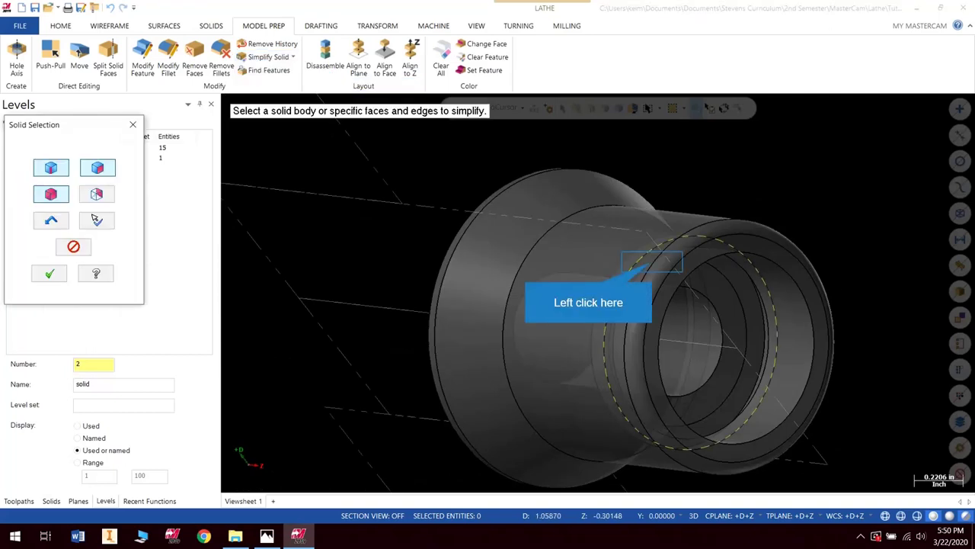
click(616, 259)
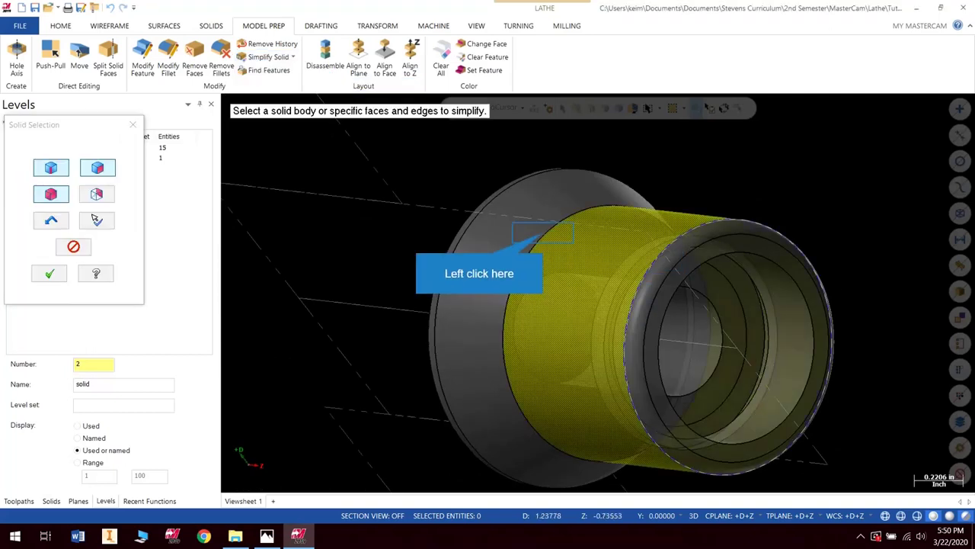
double_click(541, 232)
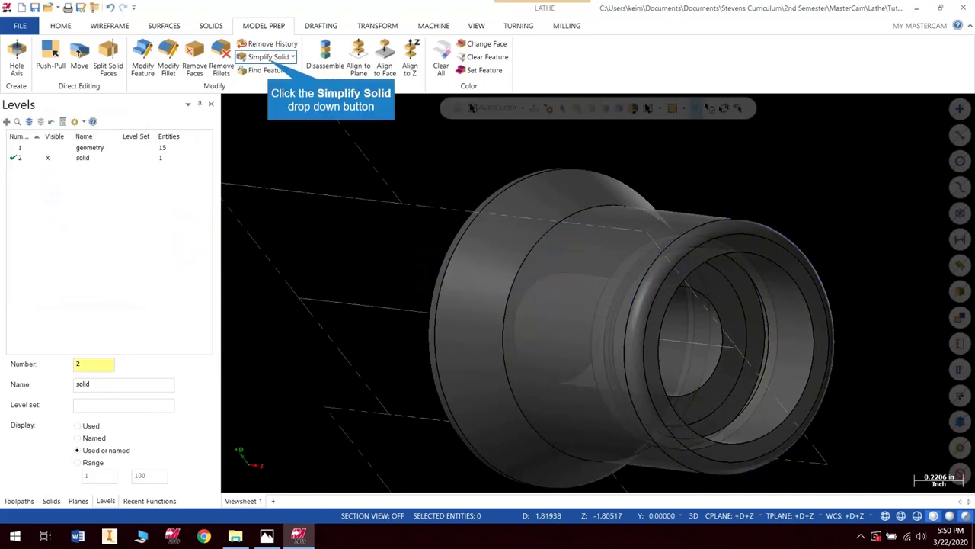
Step: Run Simplify Solid on the entire solid body to remove its redundant faces and edges
click(268, 56)
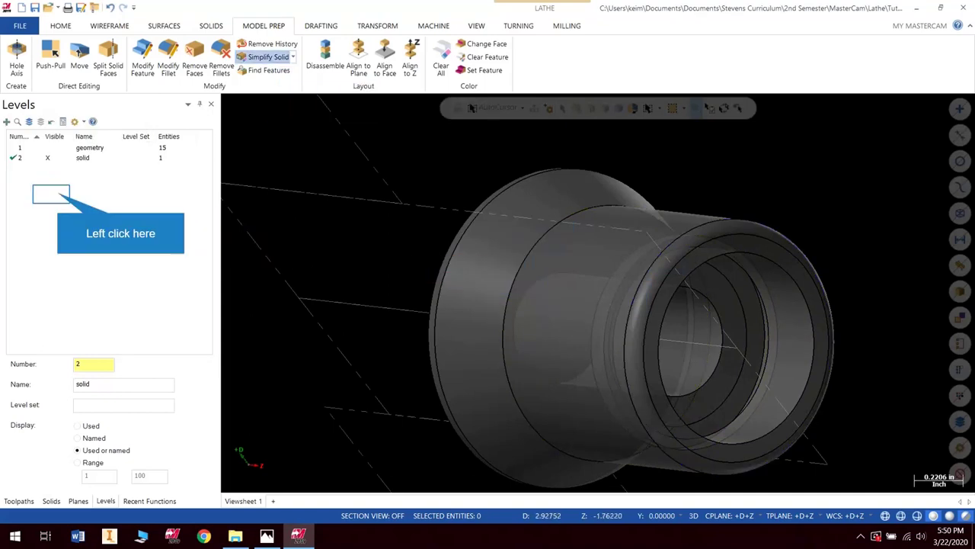
click(50, 194)
click(595, 310)
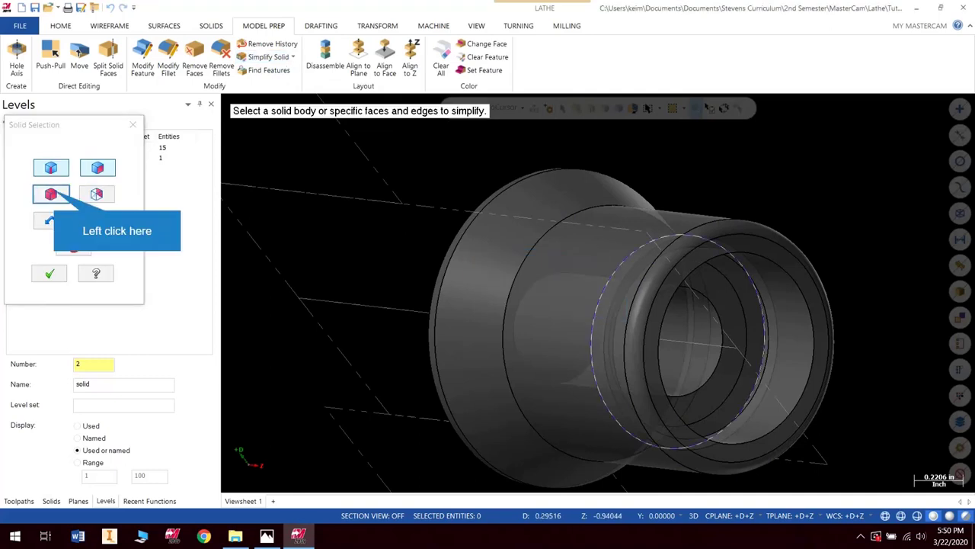
click(50, 194)
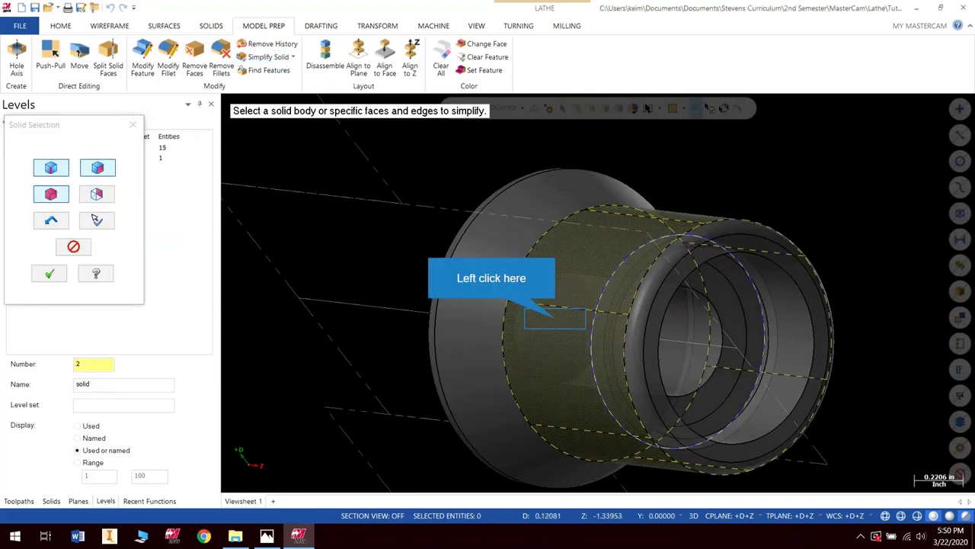
click(555, 319)
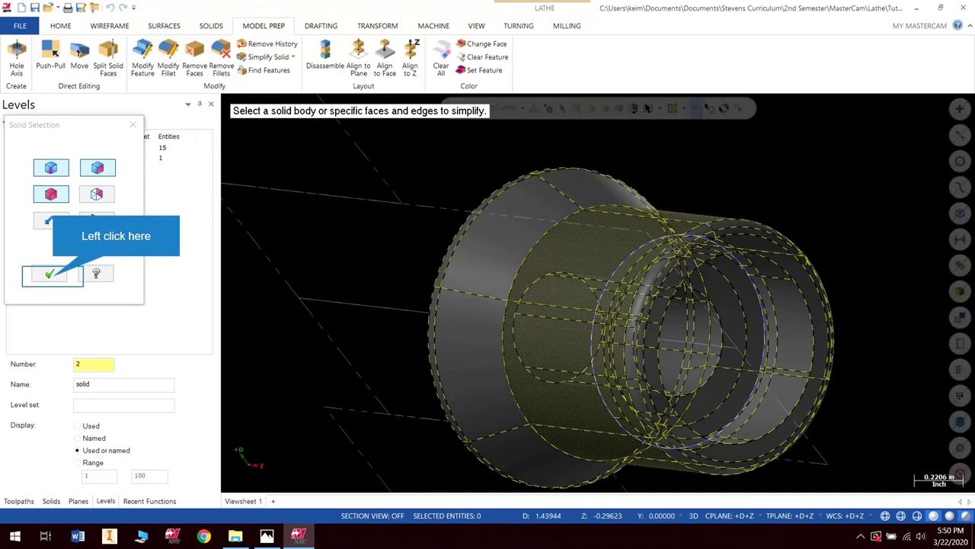
click(49, 274)
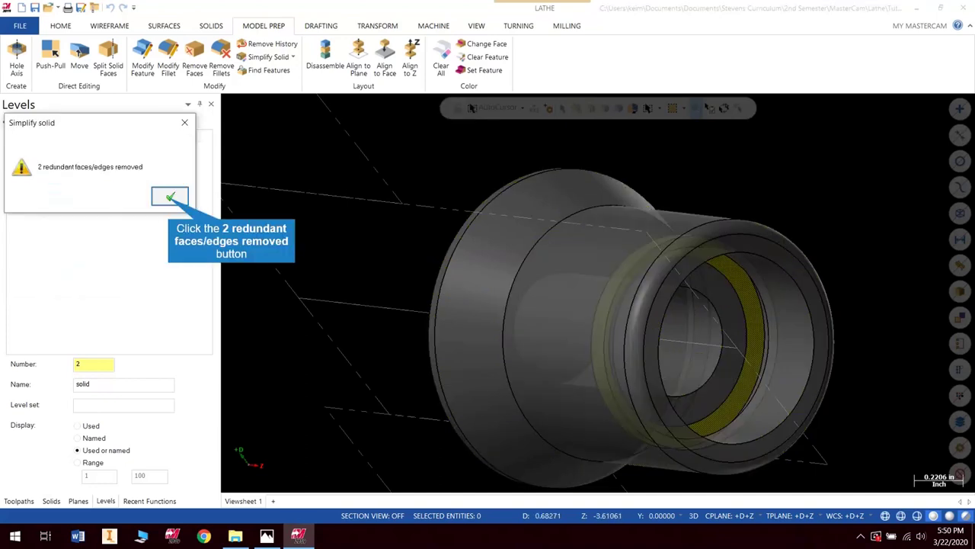
click(170, 196)
Step: Look over the solid's front end and bore, and set the graphics view to Top (WCS)
scroll(787, 342, up, 3)
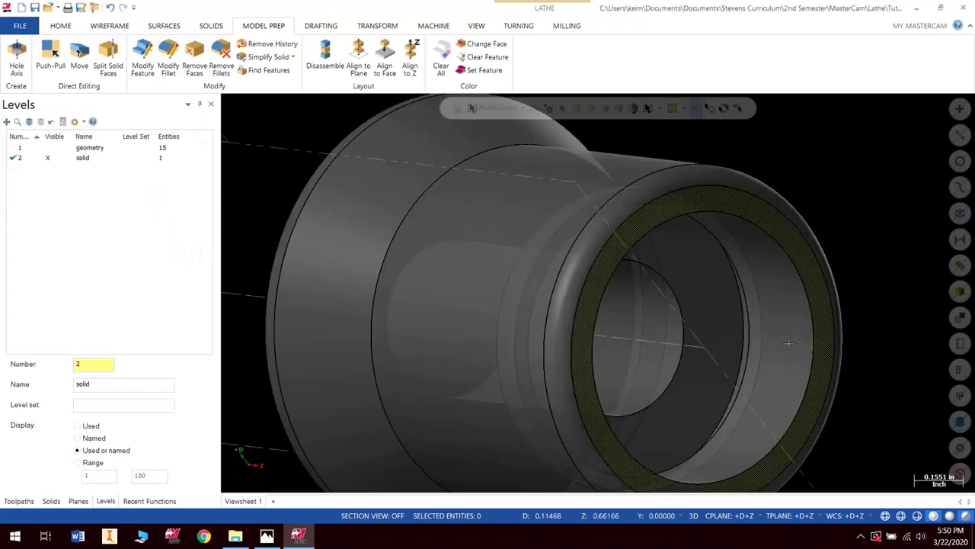
middle_drag(719, 333, 649, 297)
scroll(650, 297, down, 2)
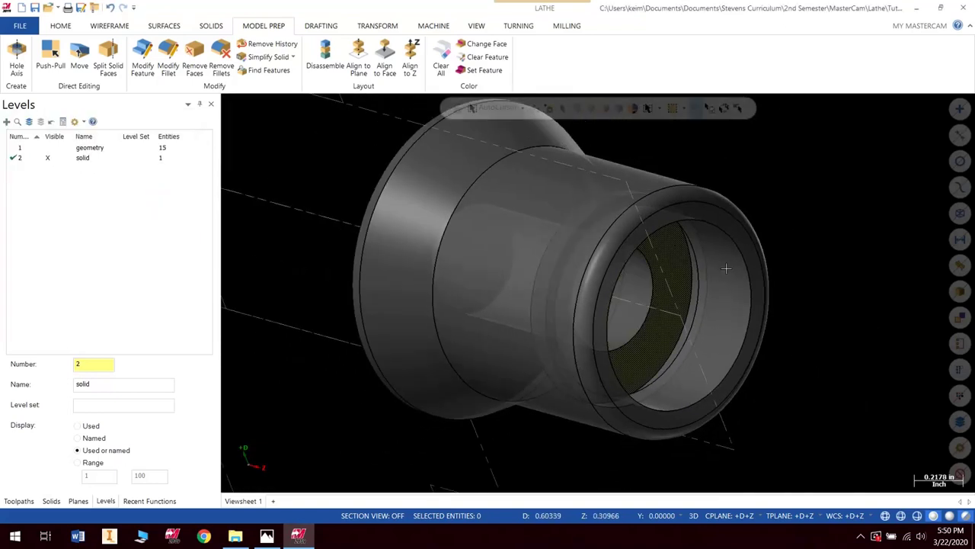
right_drag(743, 226, 809, 273)
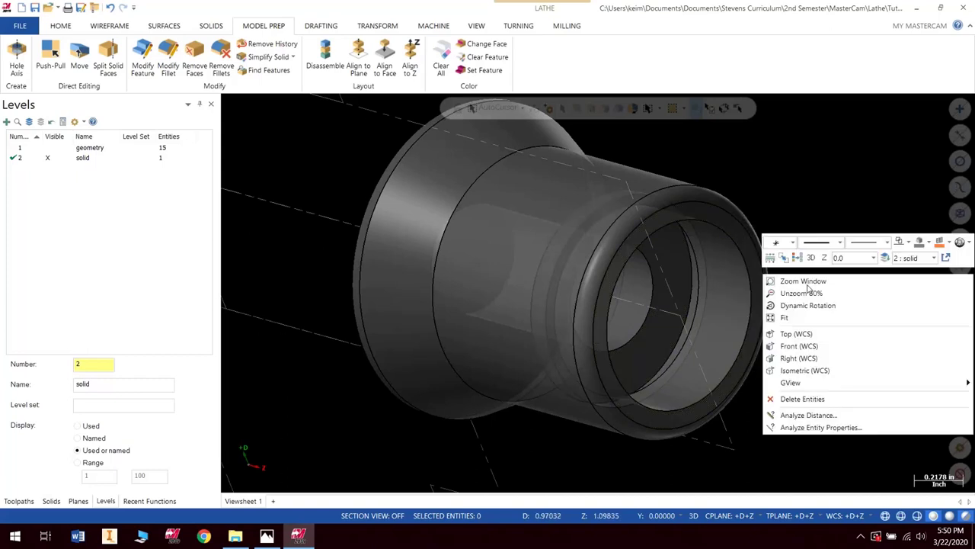
click(813, 334)
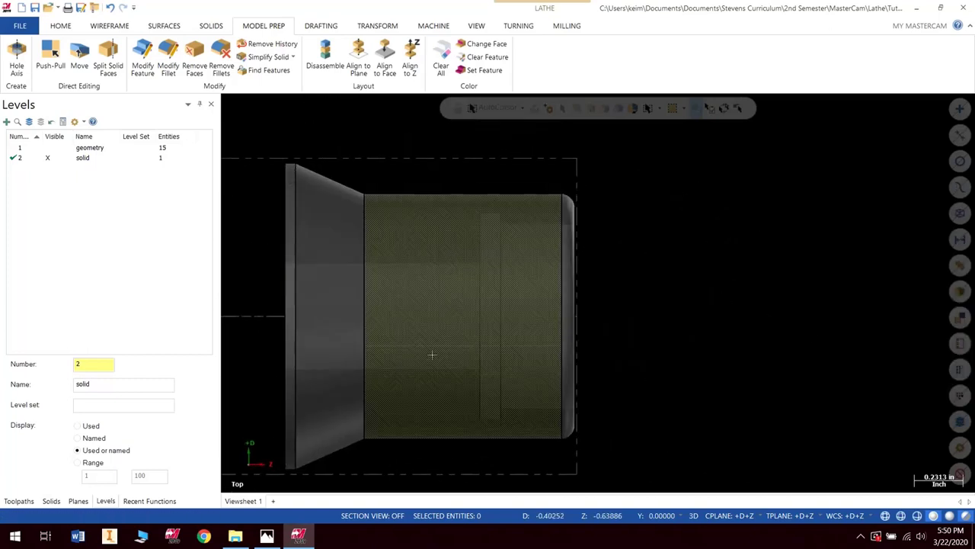
scroll(517, 335, down, 3)
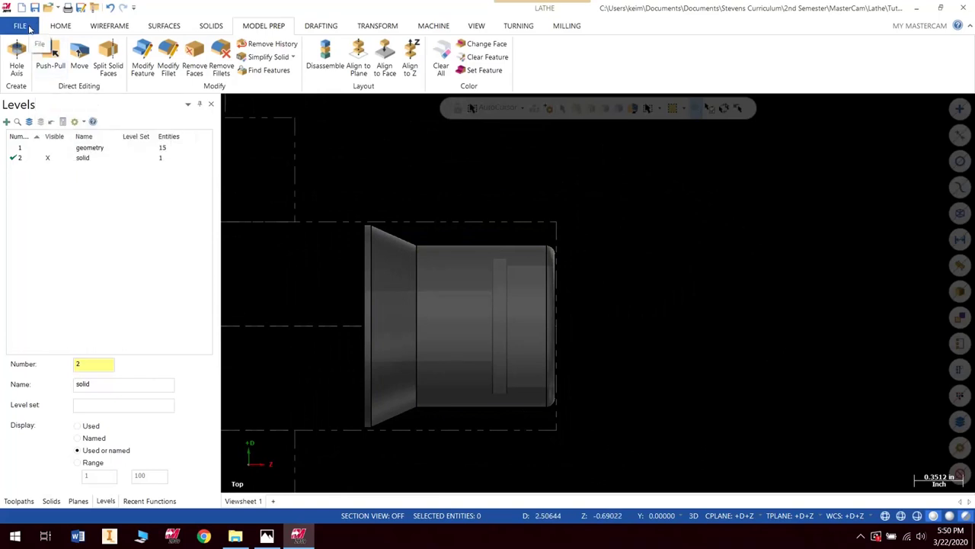
Step: Save the part under the name Tutorial 6.emcam in the Tutorial 6 and Ex 6 folder, replacing the existing file
click(21, 26)
click(43, 174)
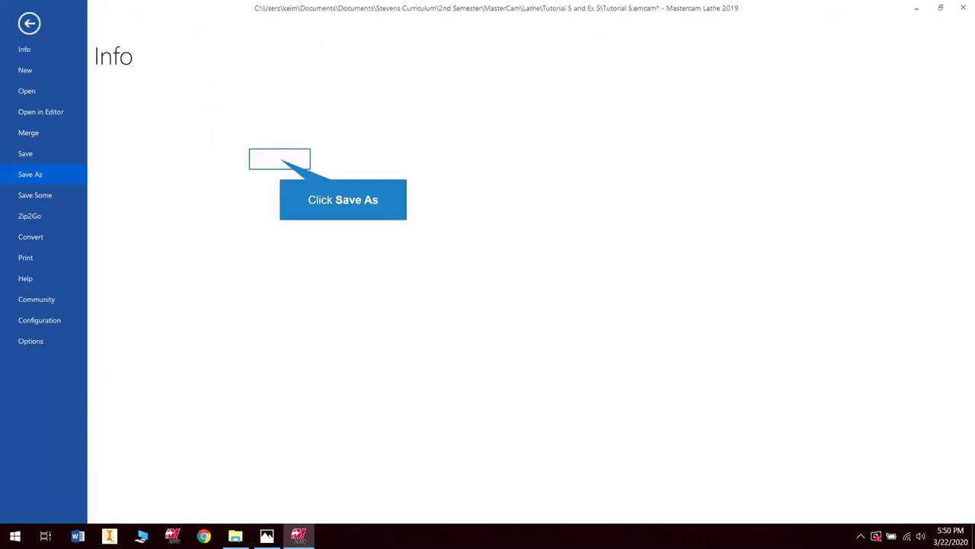
click(280, 158)
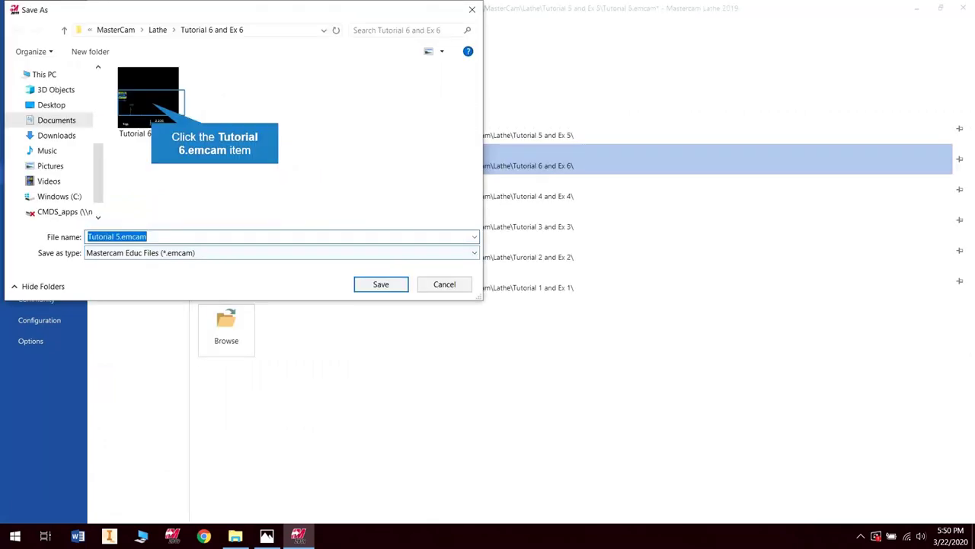
click(152, 103)
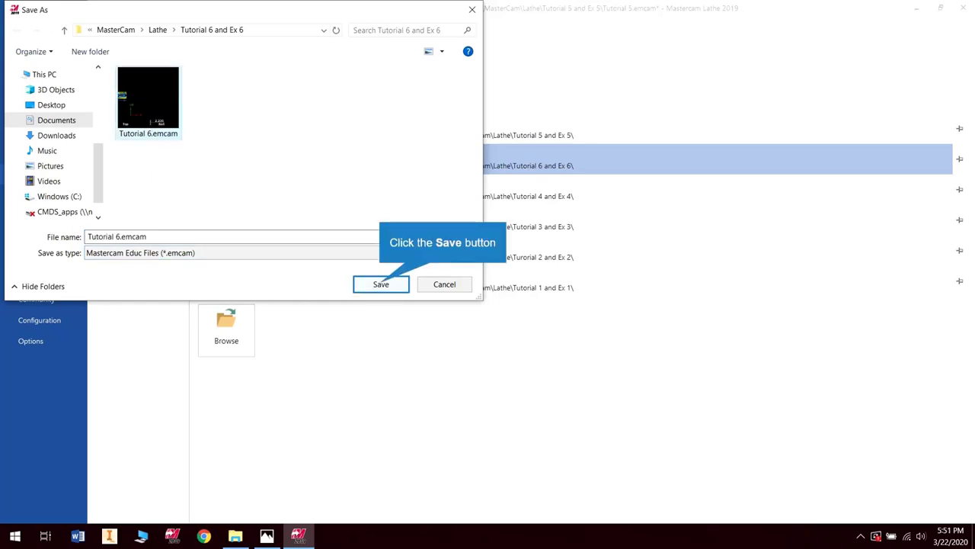
key(Return)
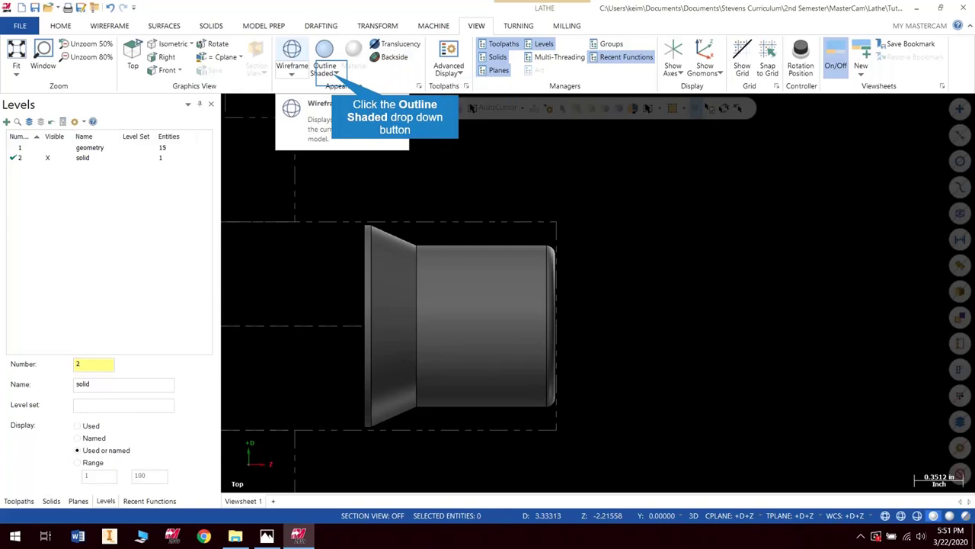
Step: Display the solid as Outline Shaded and return the graphics view to Top (WCS)
click(335, 74)
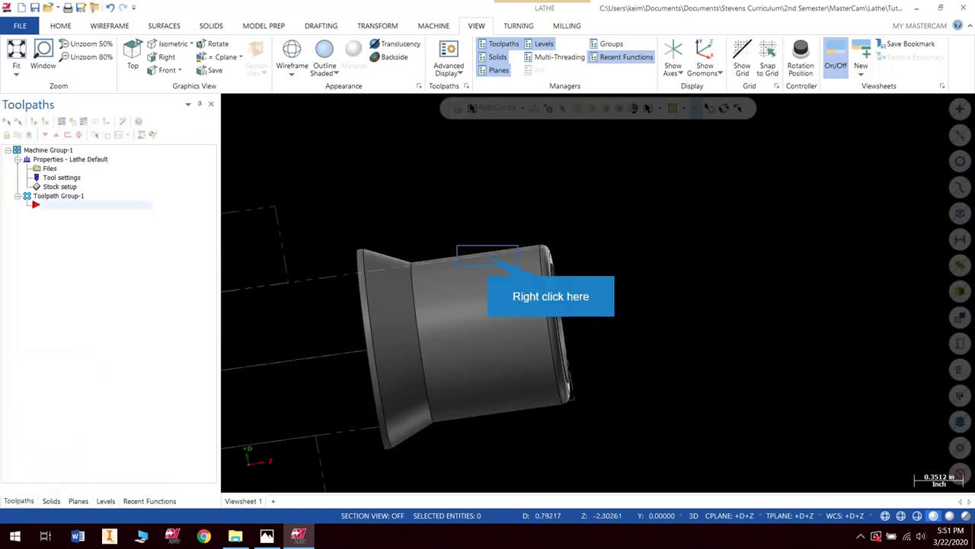
right_click(489, 218)
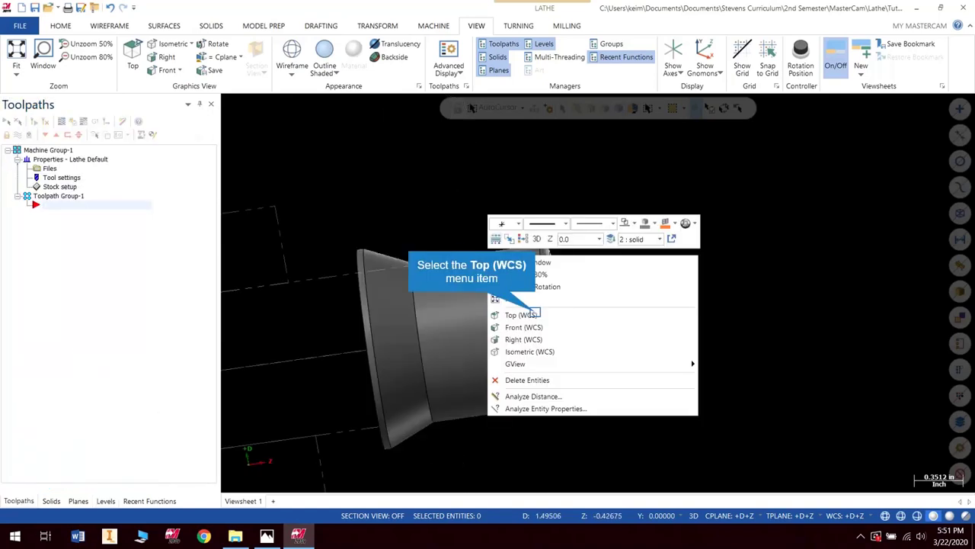
click(521, 314)
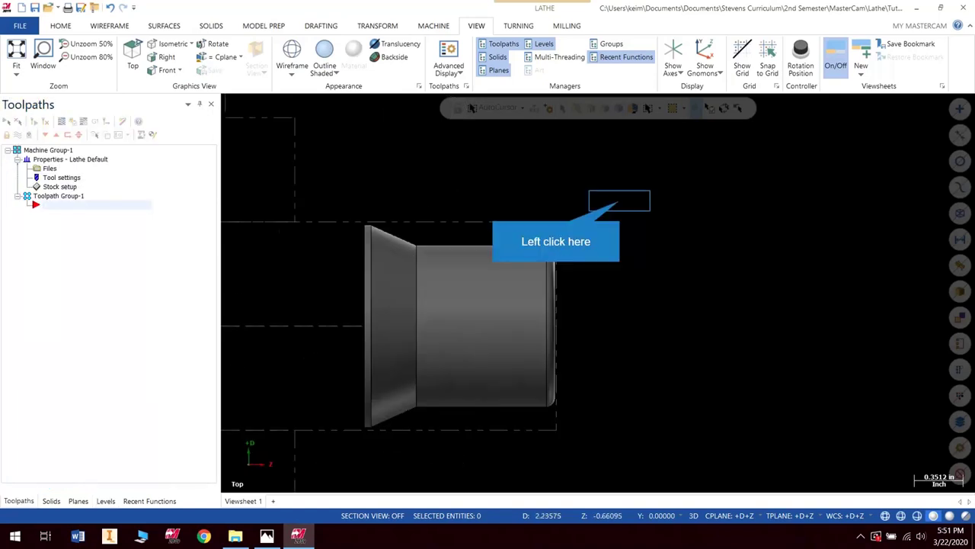
click(620, 200)
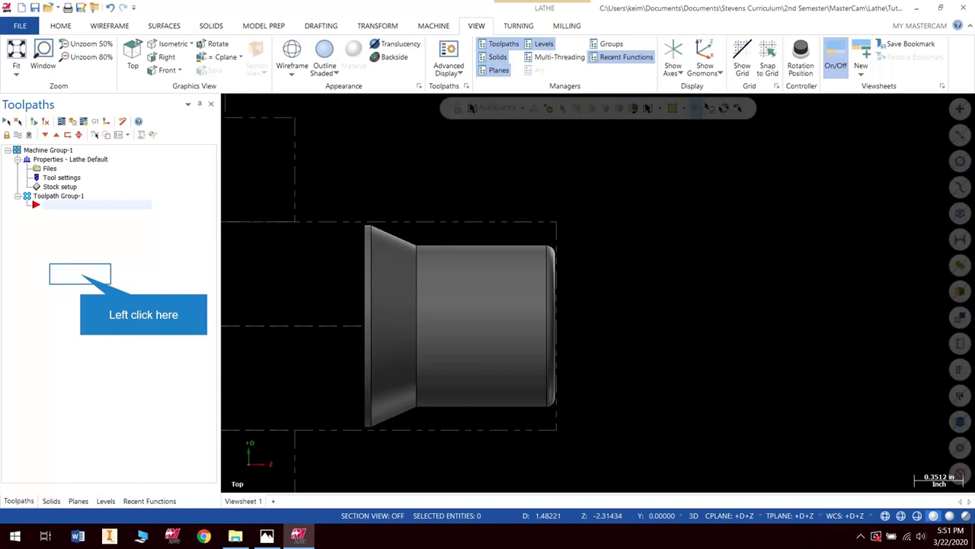
Step: Start importing toolpath operations into the machine group and open the file selection for the source library
click(80, 274)
right_click(69, 274)
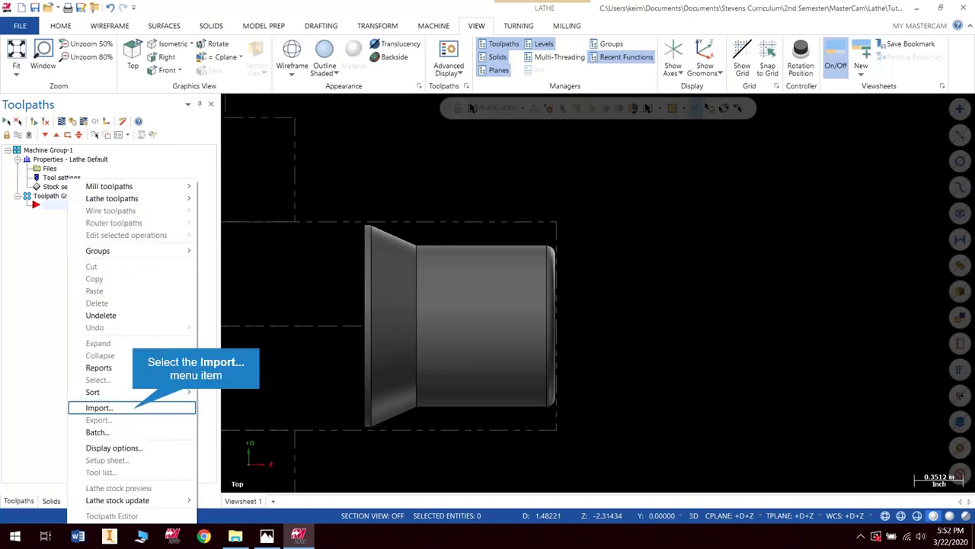
click(99, 408)
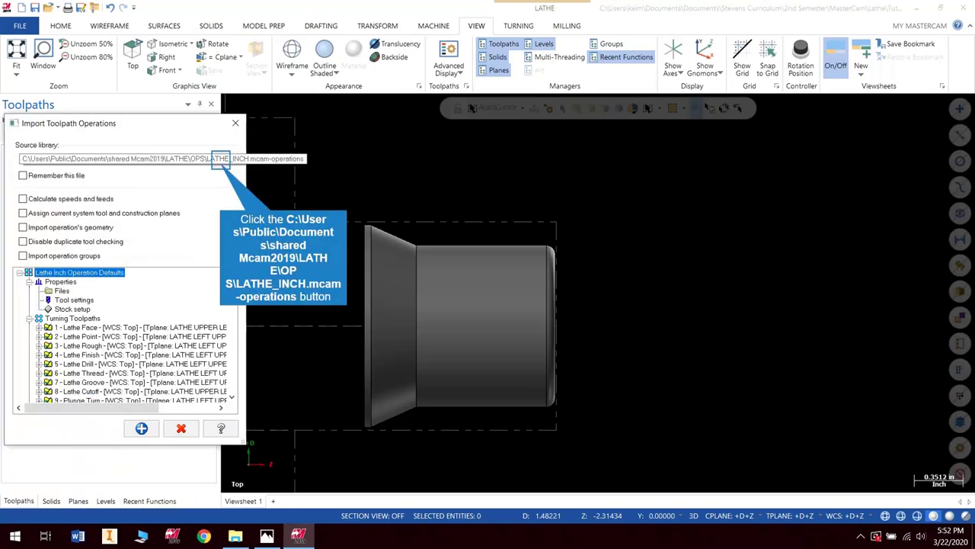
click(220, 158)
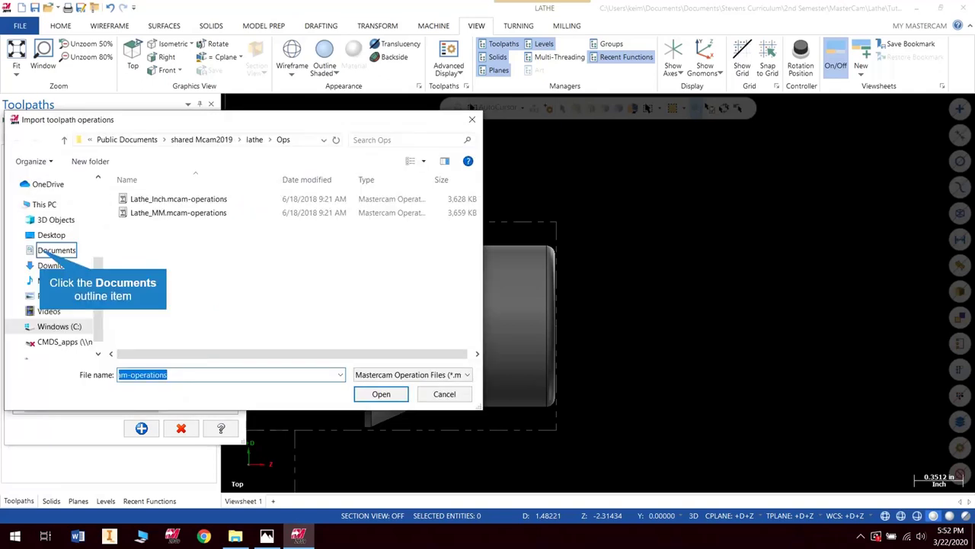
Step: Browse to the Tutorial 5 and Ex 5 folder within Stevens Curriculum, 2nd Semester, MasterCam, Lathe for the source library
click(56, 250)
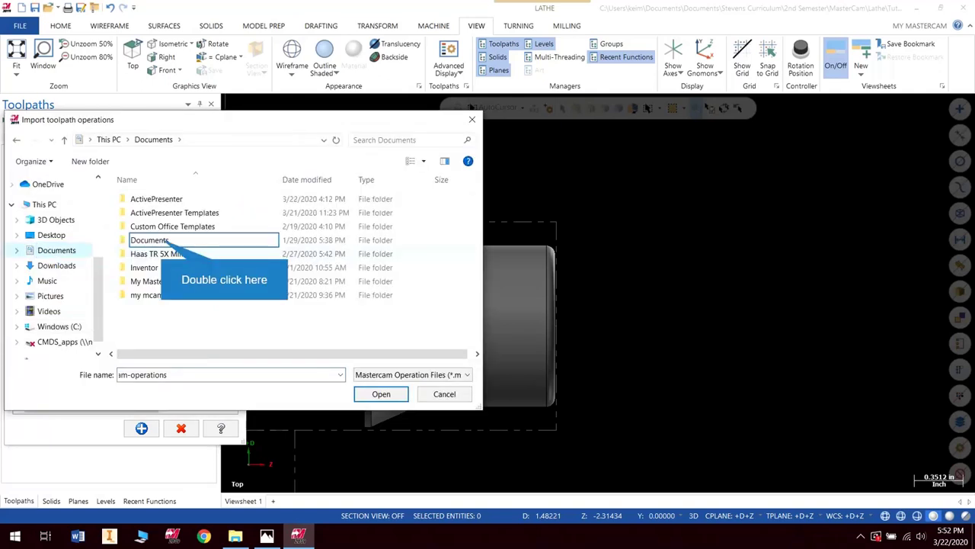
double_click(149, 240)
scroll(297, 267, down, 4)
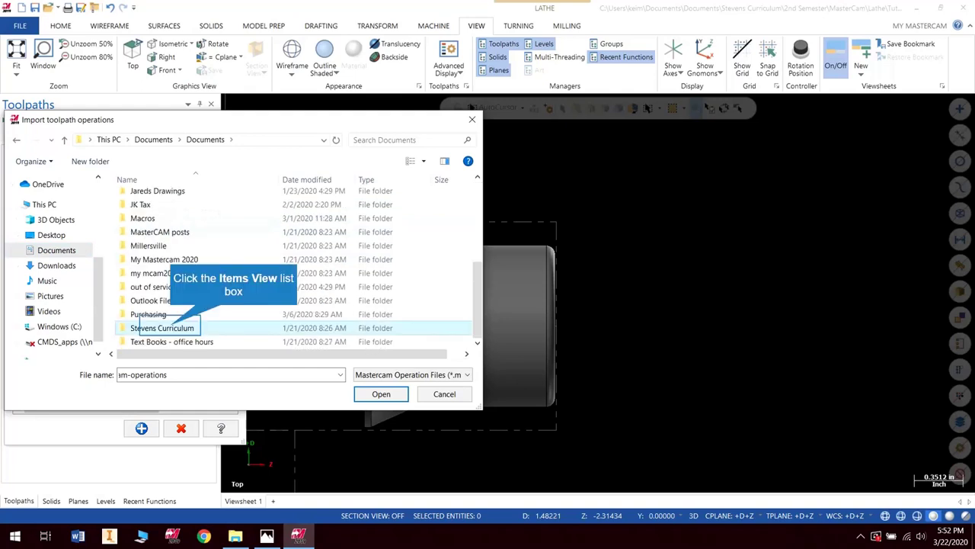
double_click(167, 327)
double_click(175, 212)
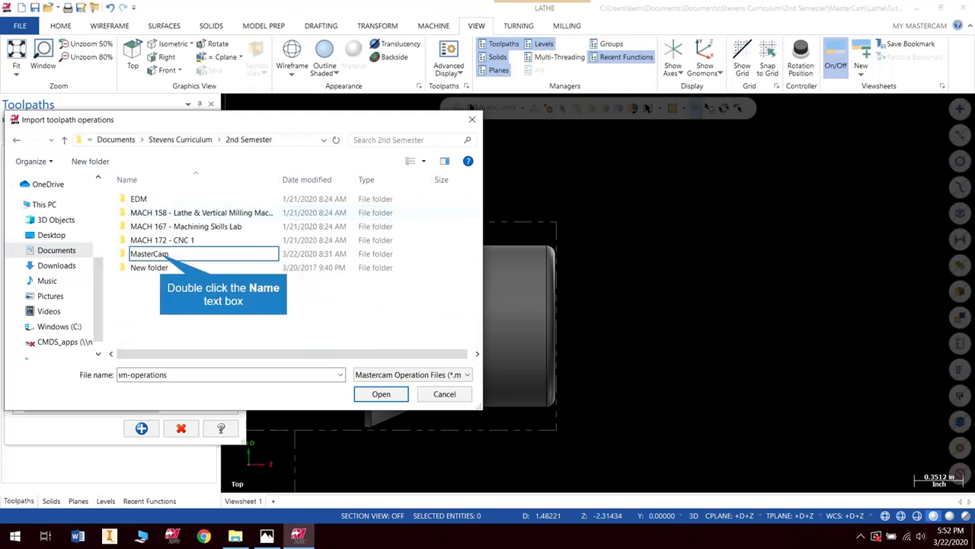
key(Return)
key(Return)
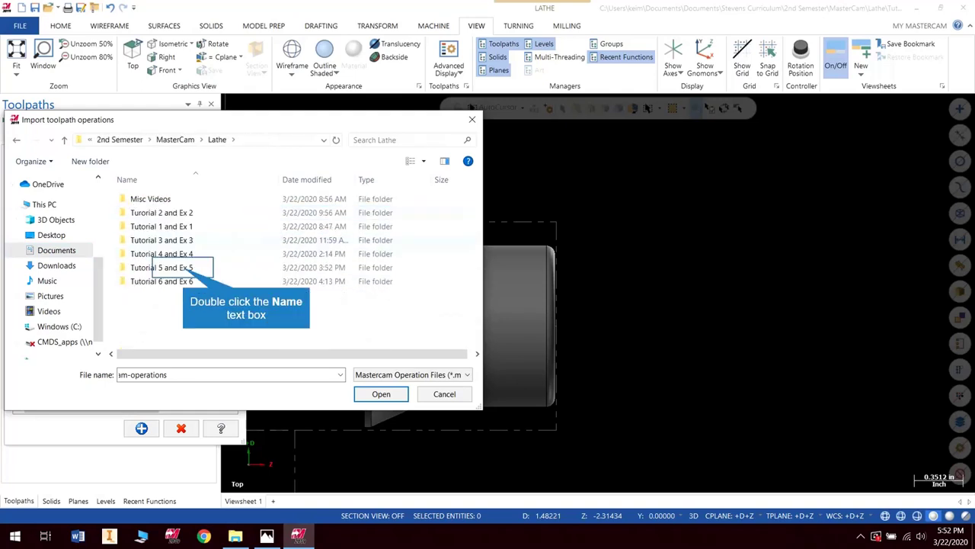
key(Return)
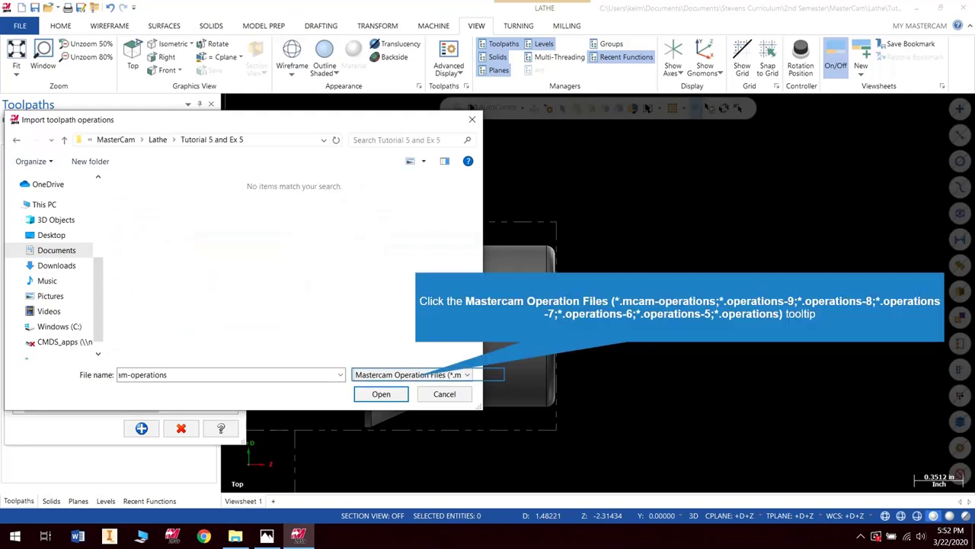
Step: List Mastercam Education Files and open Tutorial 5.emcam as the source library
click(422, 374)
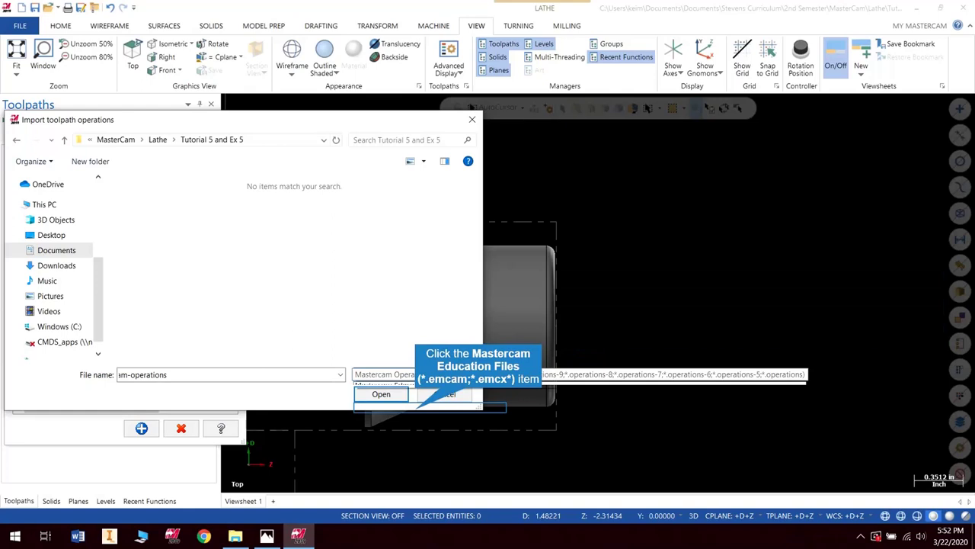
click(417, 408)
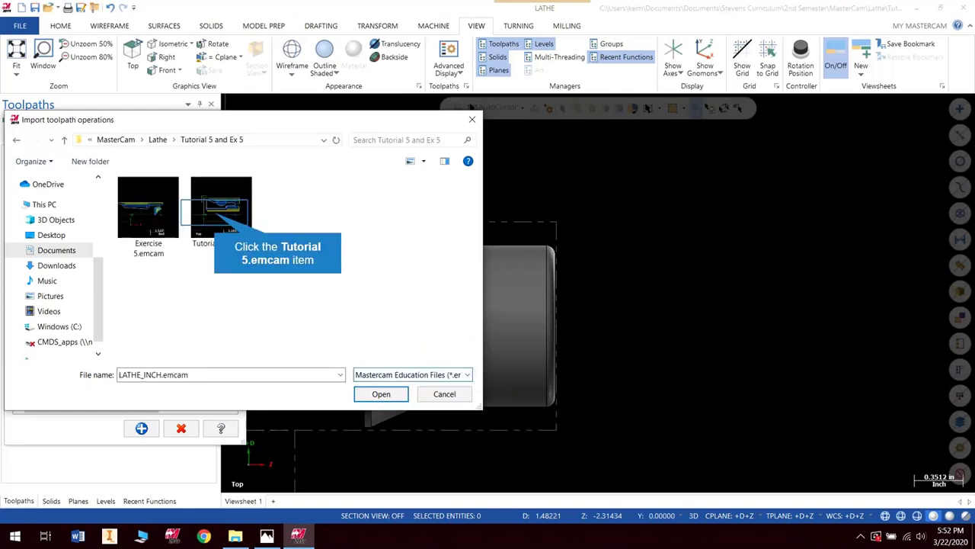
click(215, 212)
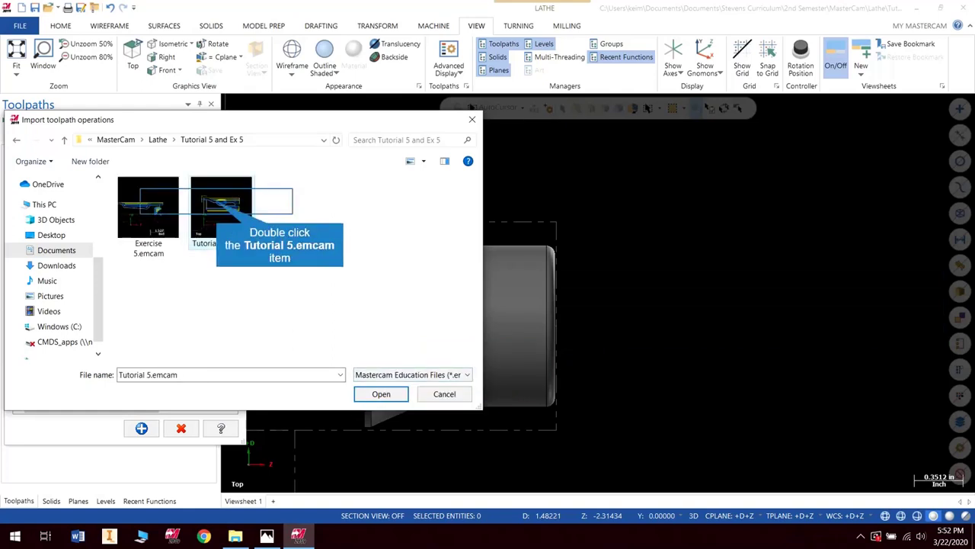
double_click(221, 208)
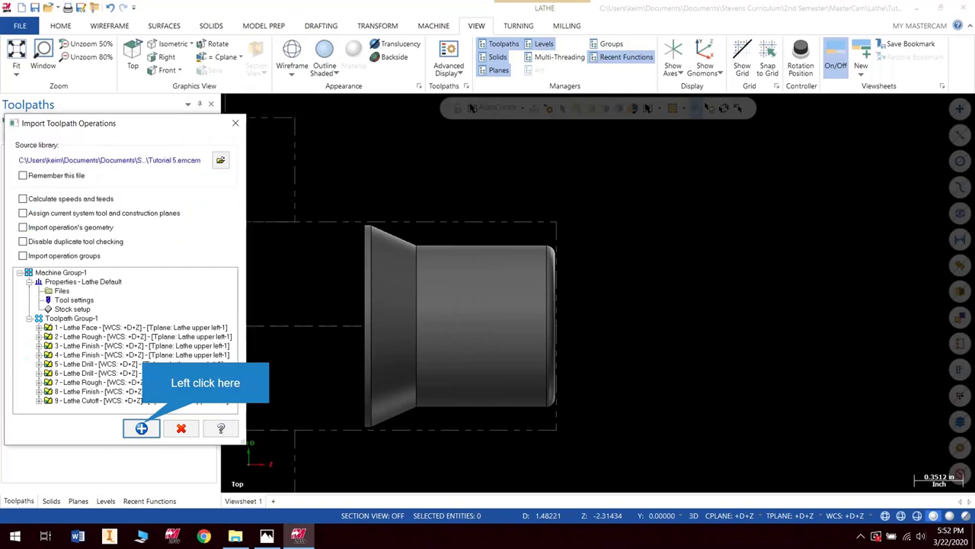
Step: Import all of the Tutorial 5 lathe operations into the machine group and finish the import
click(141, 428)
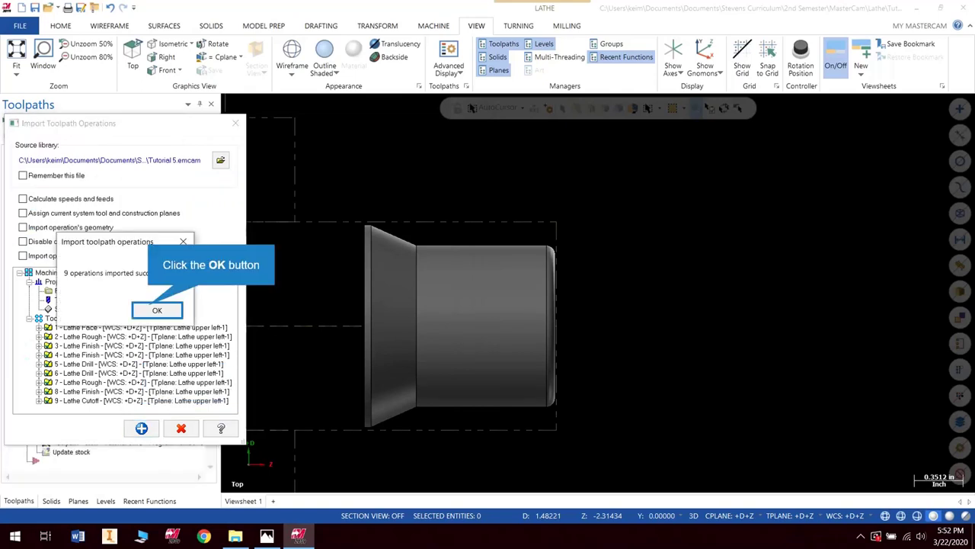
click(157, 310)
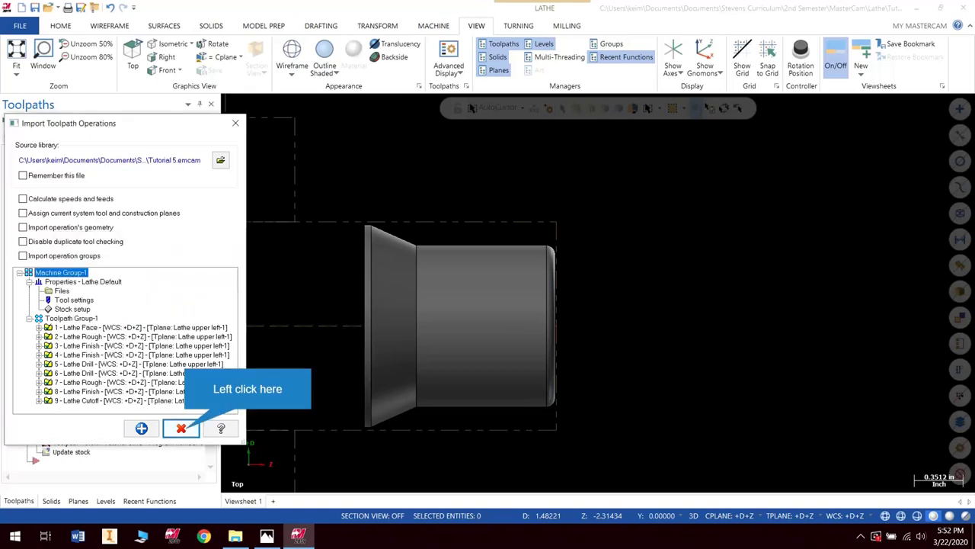
click(180, 428)
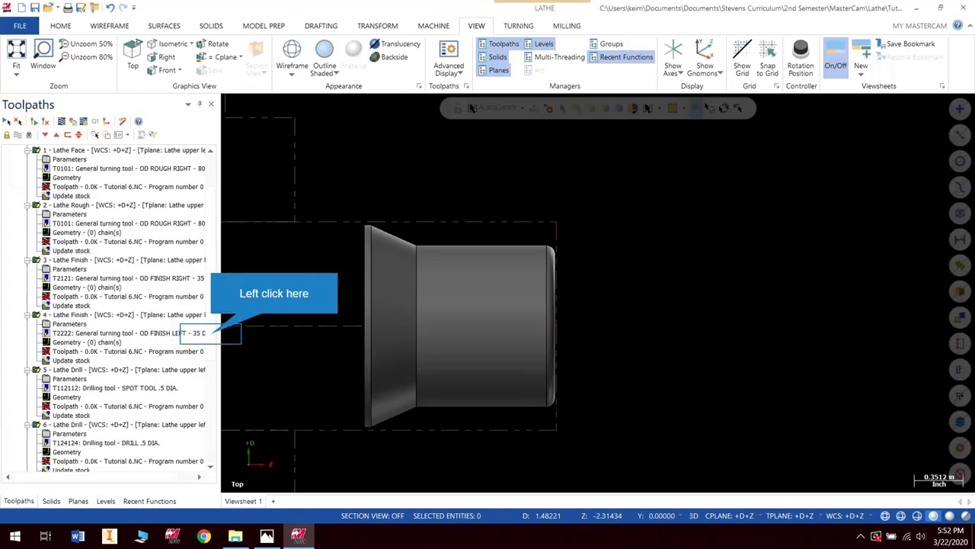
Step: Define the Lathe Face geometry by two boundary points, from the front face's centre to about D 1.57, Z 0.09 outside the stock
drag(210, 333, 210, 303)
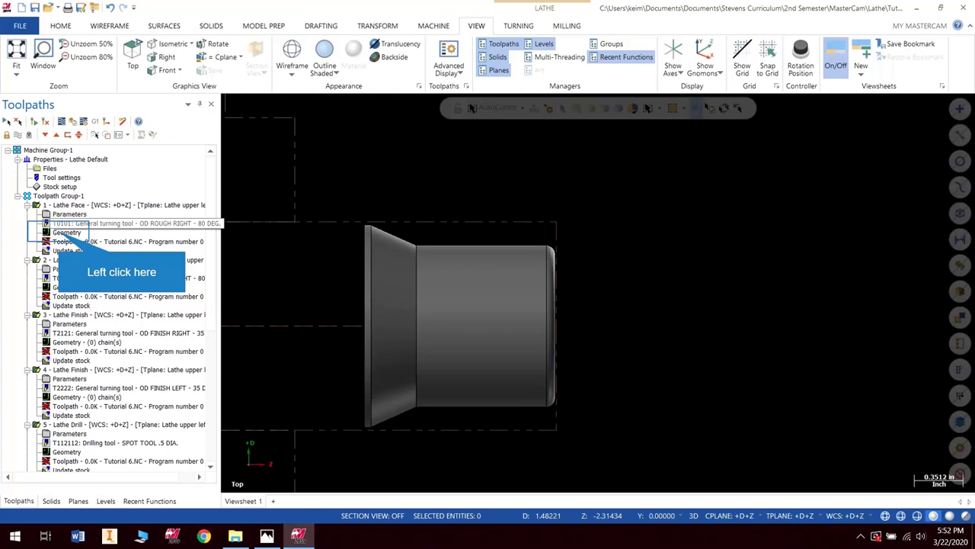
click(67, 233)
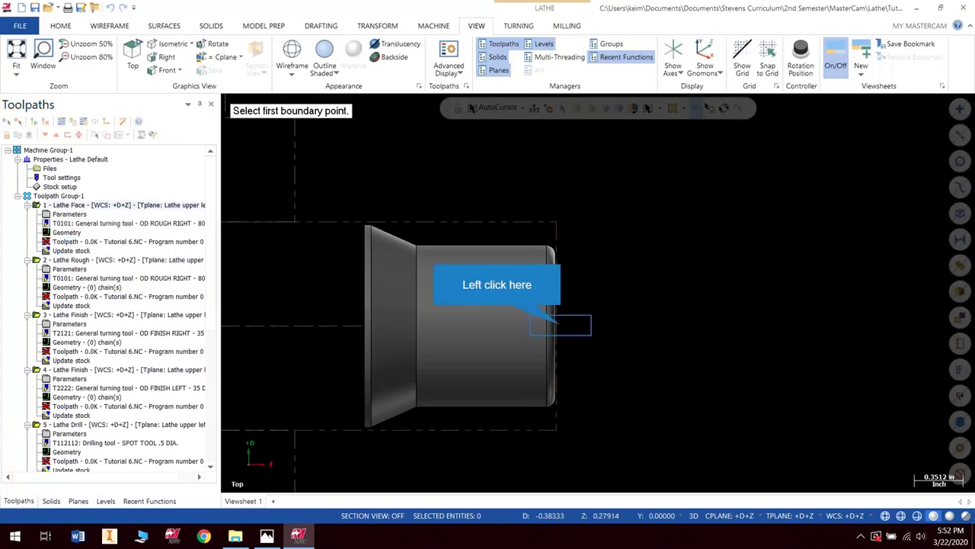
click(560, 325)
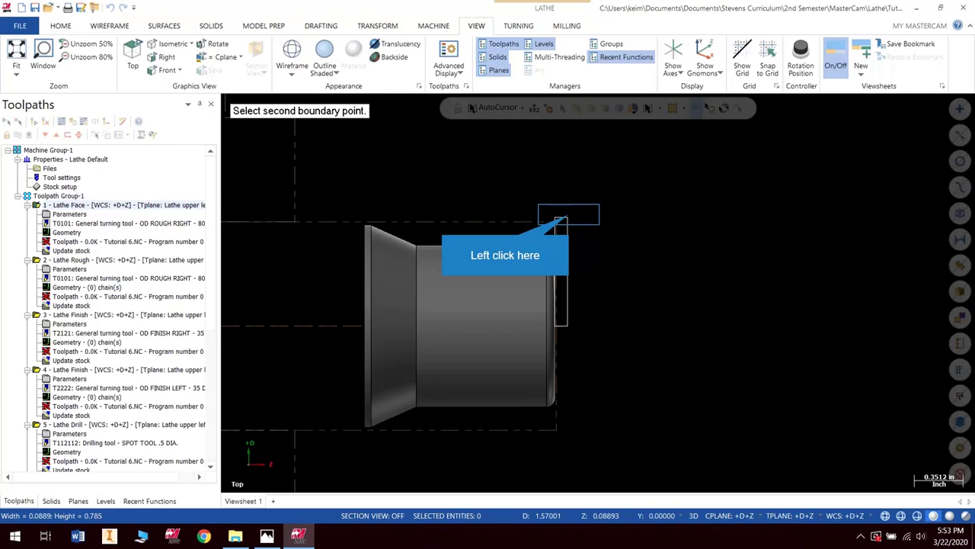
click(564, 217)
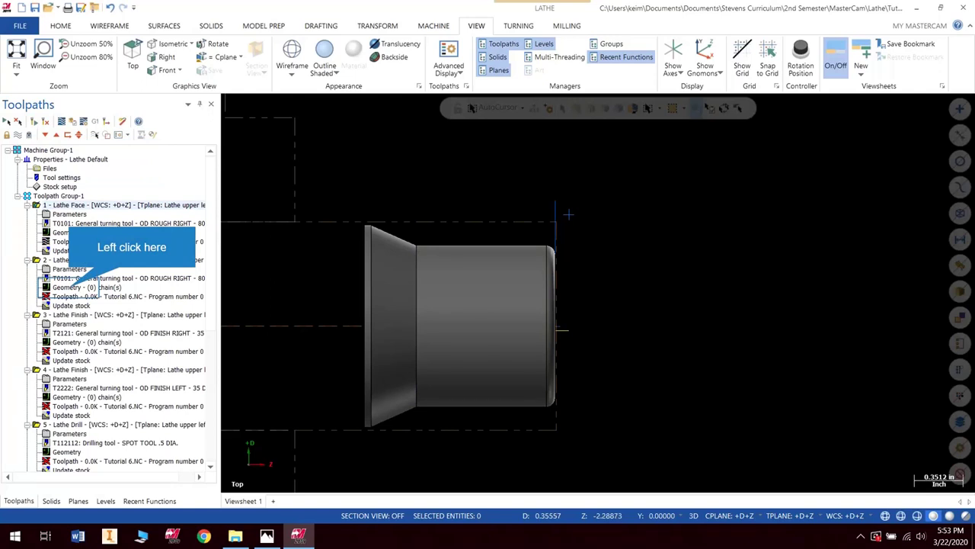
Step: Assign the OD Lathe Rough operation a partial chain from the front corner fillet along the outer profile to the rear flange edge
click(71, 287)
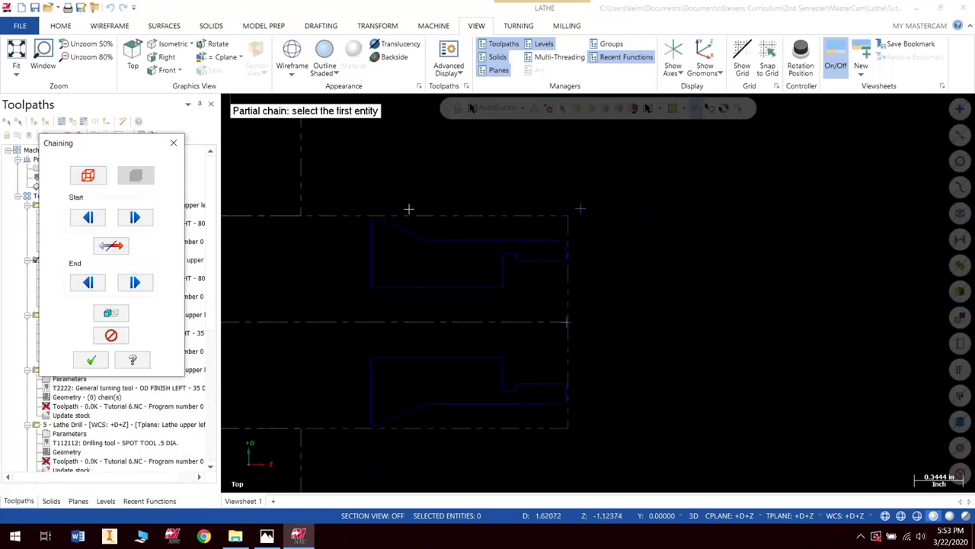
scroll(385, 346, up, 2)
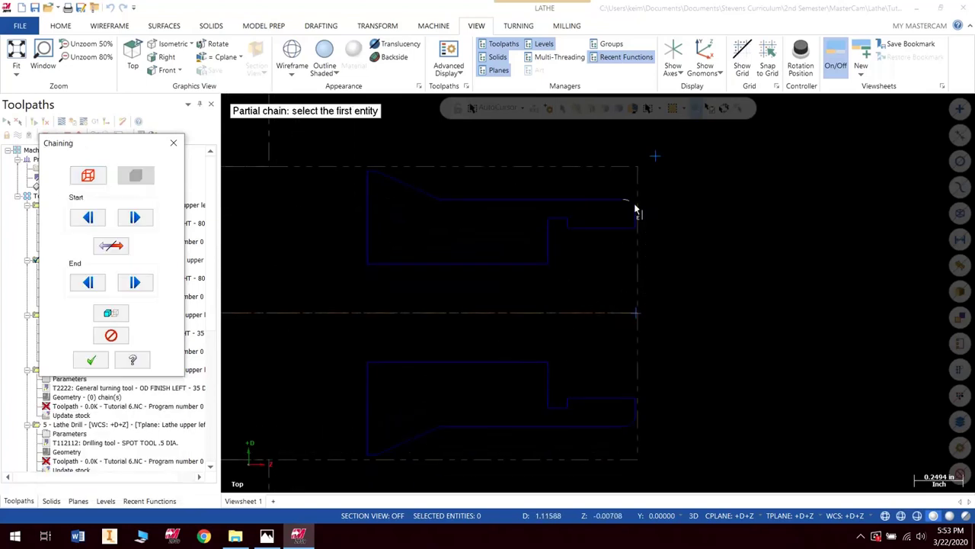
click(635, 206)
click(374, 172)
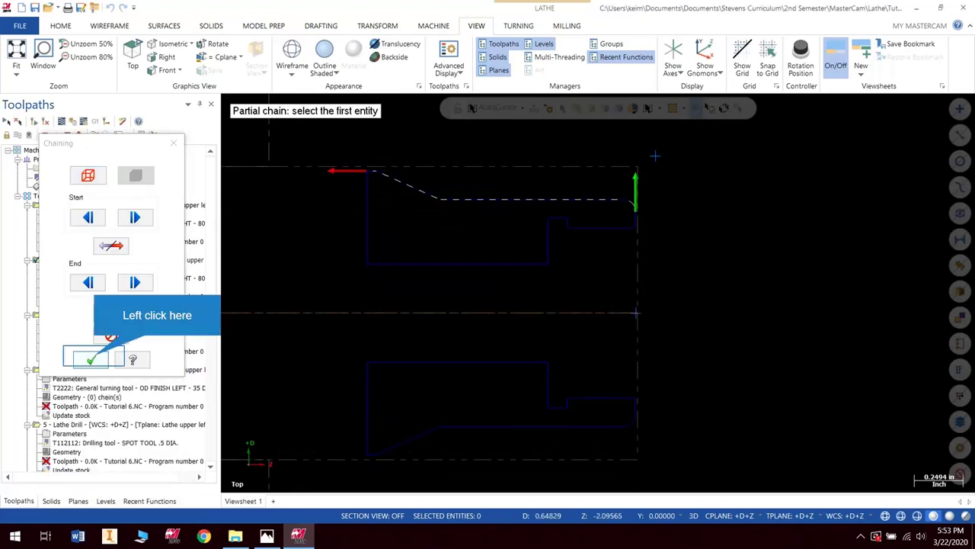
click(90, 359)
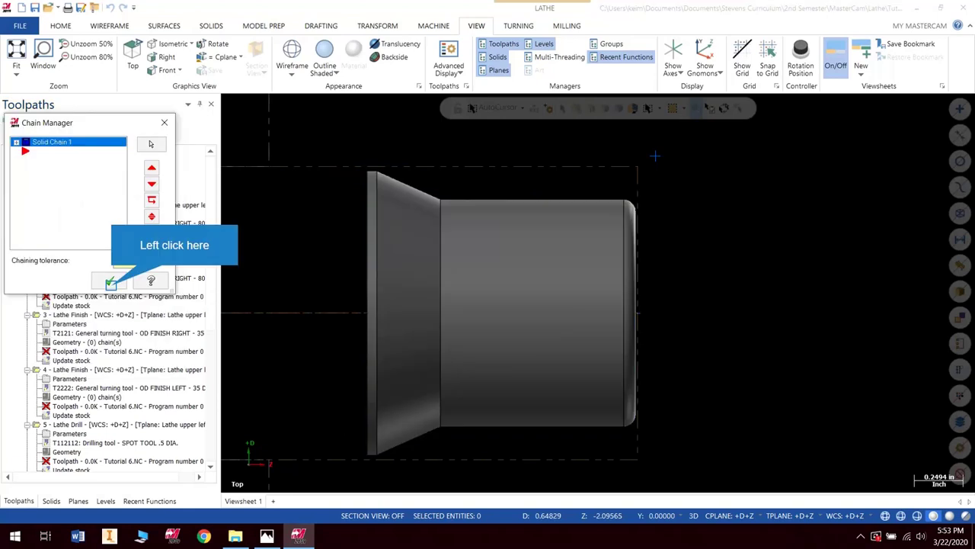
click(111, 283)
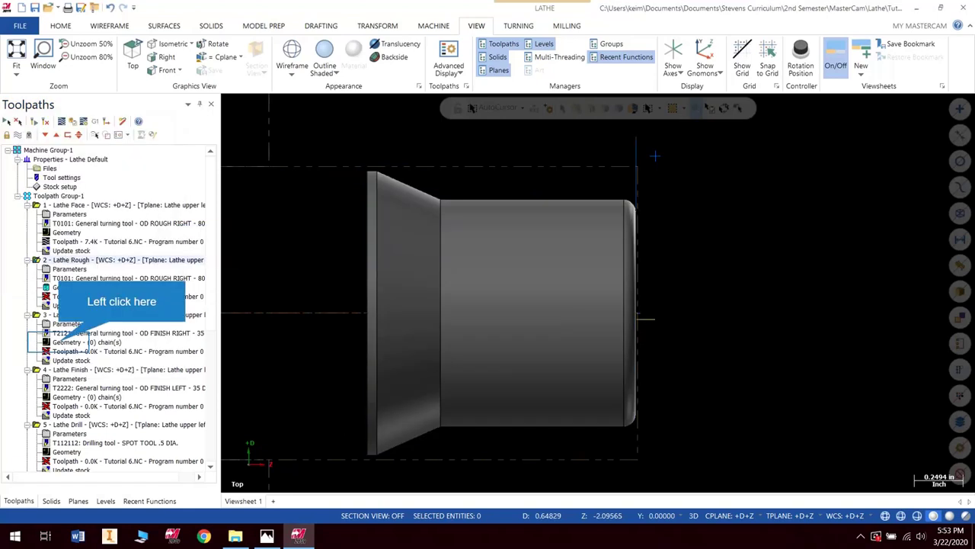
Step: Add a partial chain to the OD FINISH RIGHT operation, from the front corner fillet to the flange's outer edge
click(86, 342)
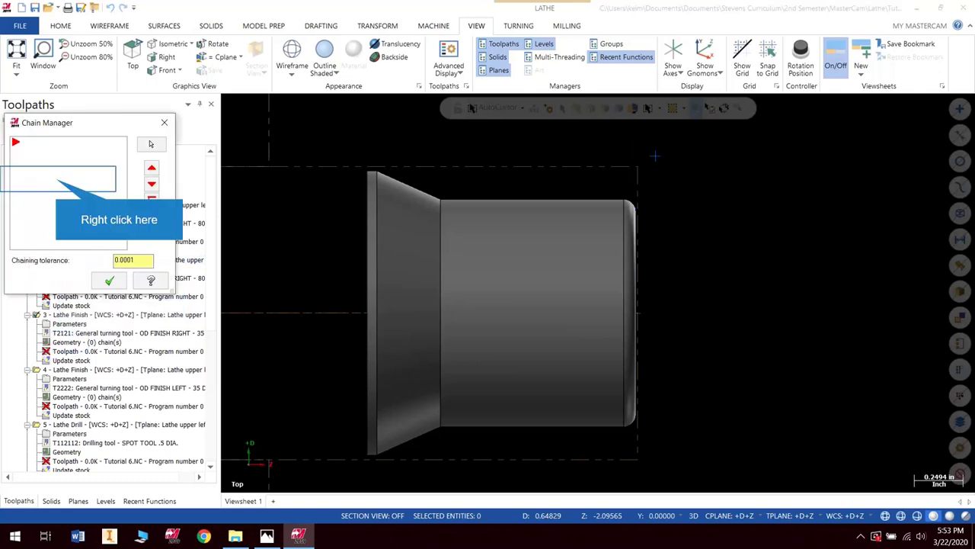
right_click(57, 180)
click(89, 187)
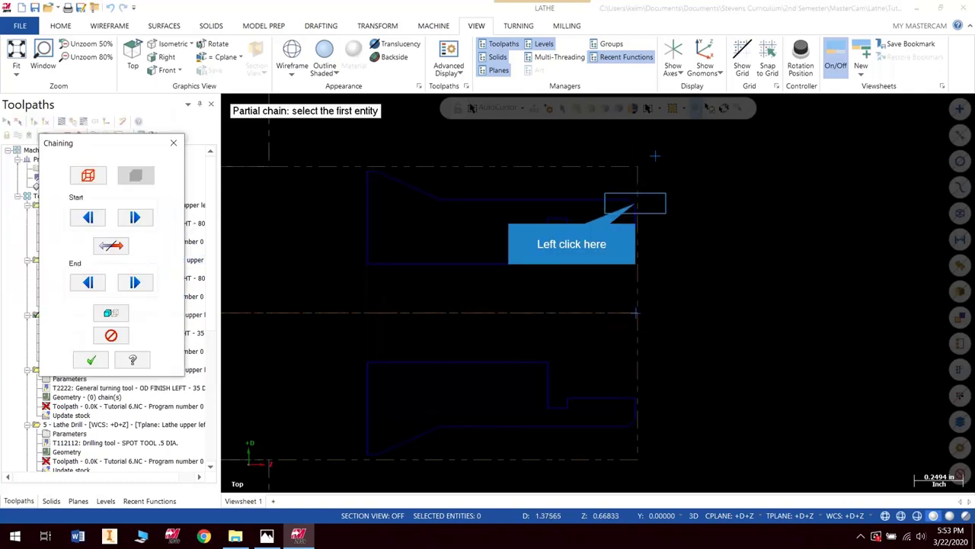
click(635, 203)
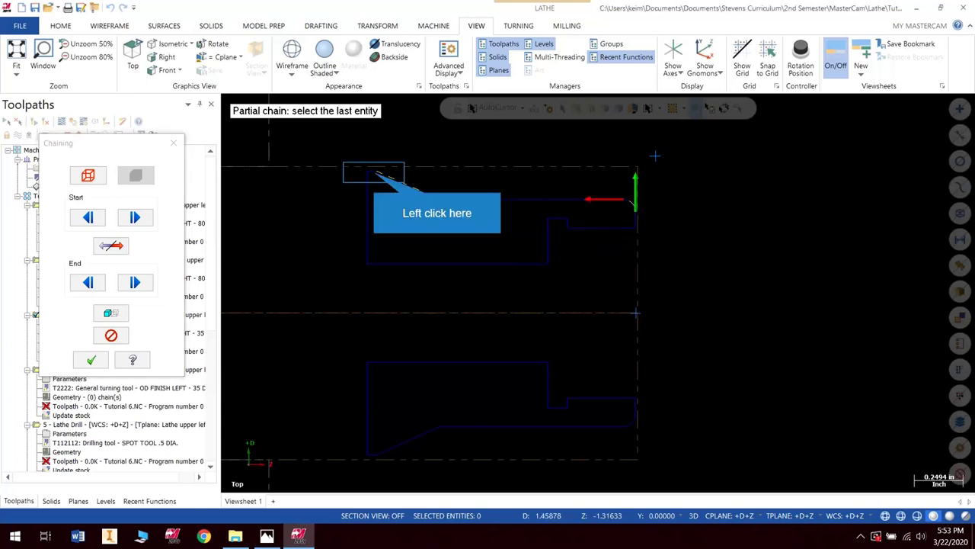
click(373, 172)
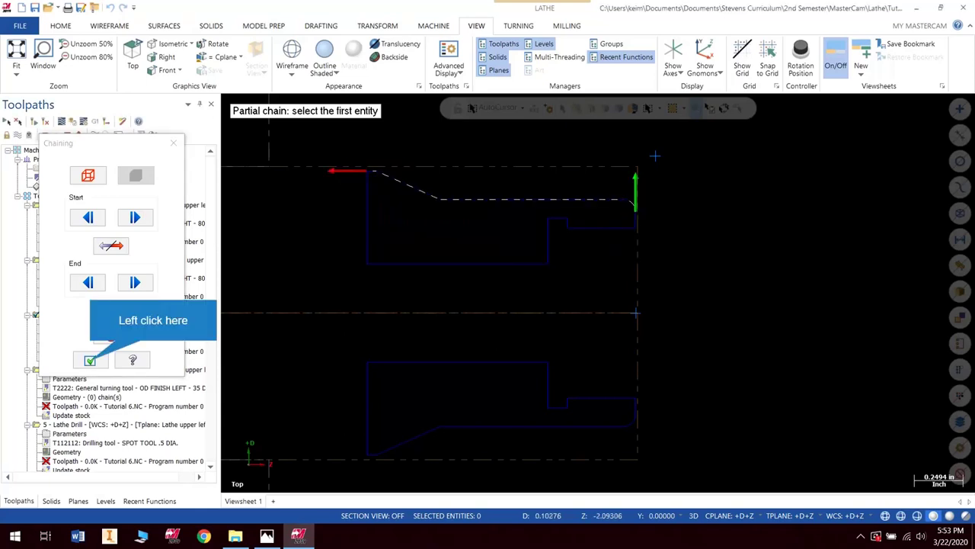
click(90, 361)
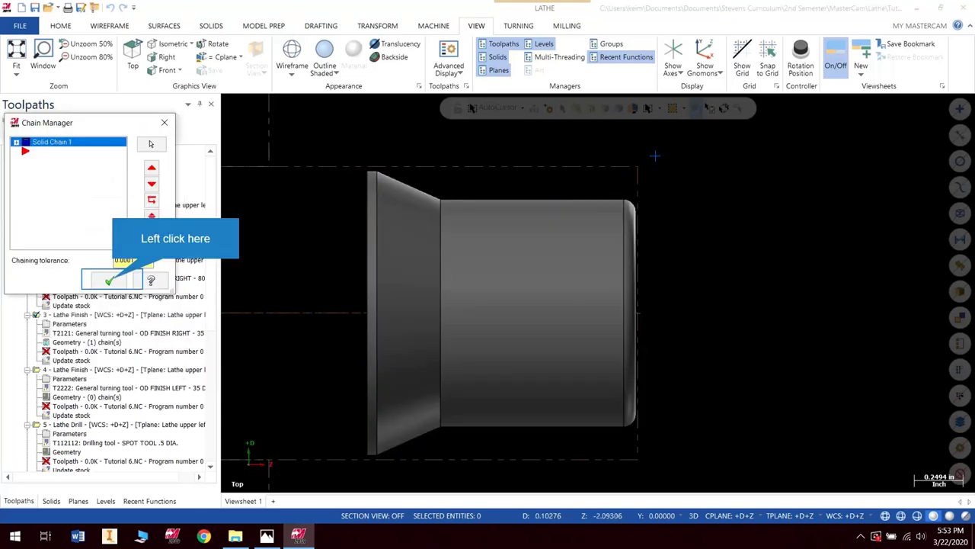
click(109, 281)
Step: Delete the Lathe Finish operation that uses the OD FINISH LEFT tool
scroll(92, 319, down, 2)
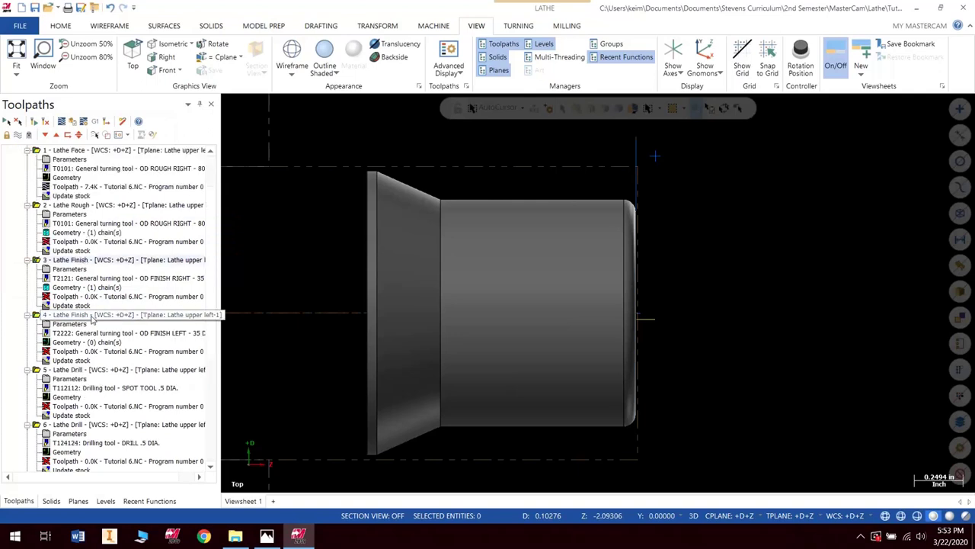
scroll(91, 255, up, 1)
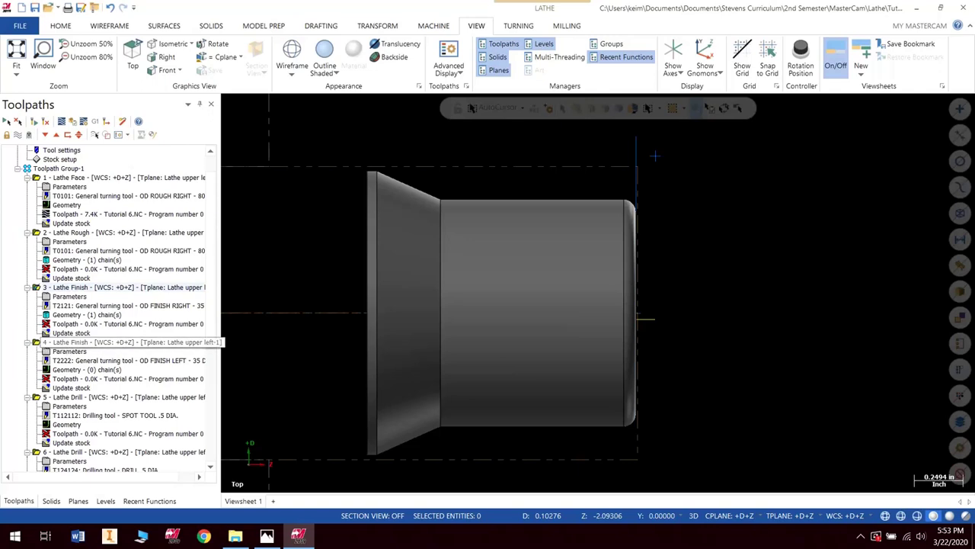
click(36, 342)
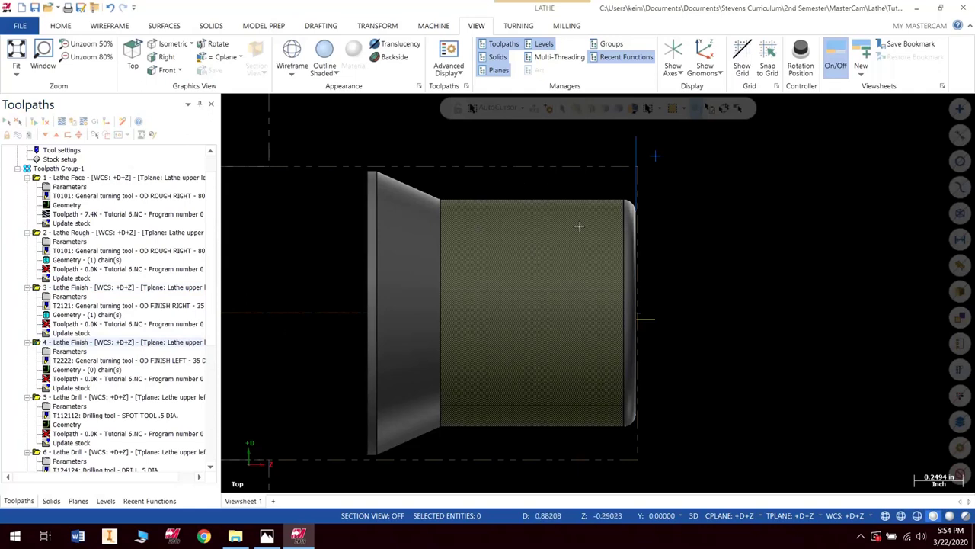
click(36, 342)
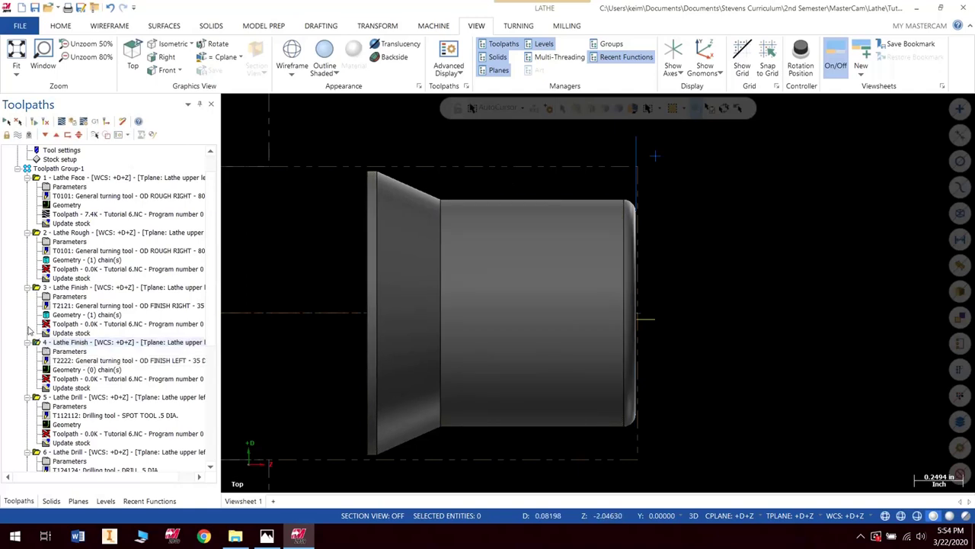
key(Delete)
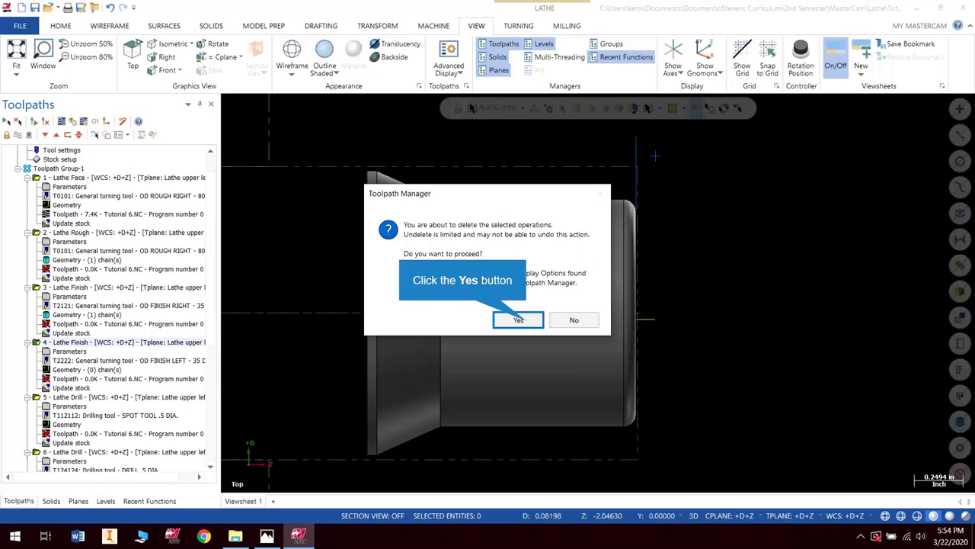
click(518, 319)
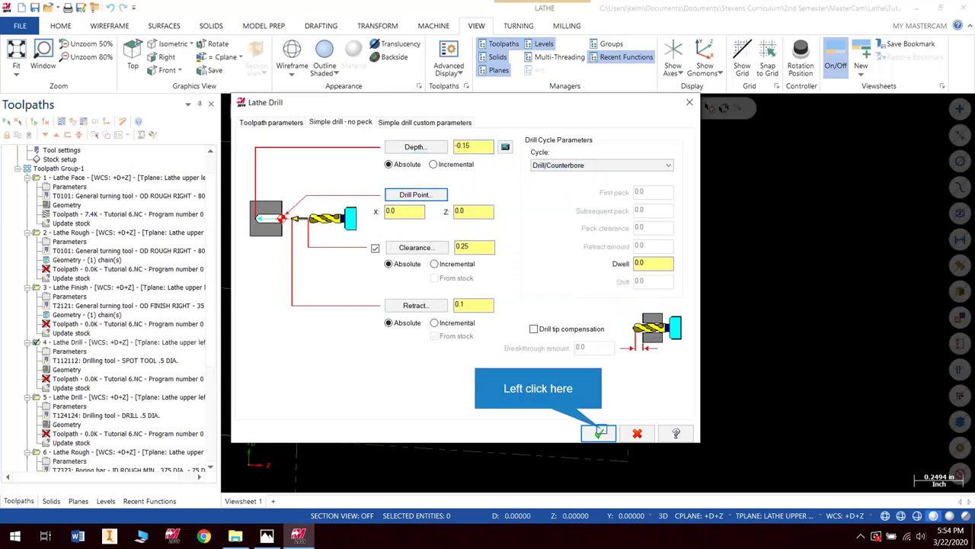
Step: Accept the spot drill operation's parameters with depth -0.15 and the drill point at X 0.0, Z 0.0
click(599, 433)
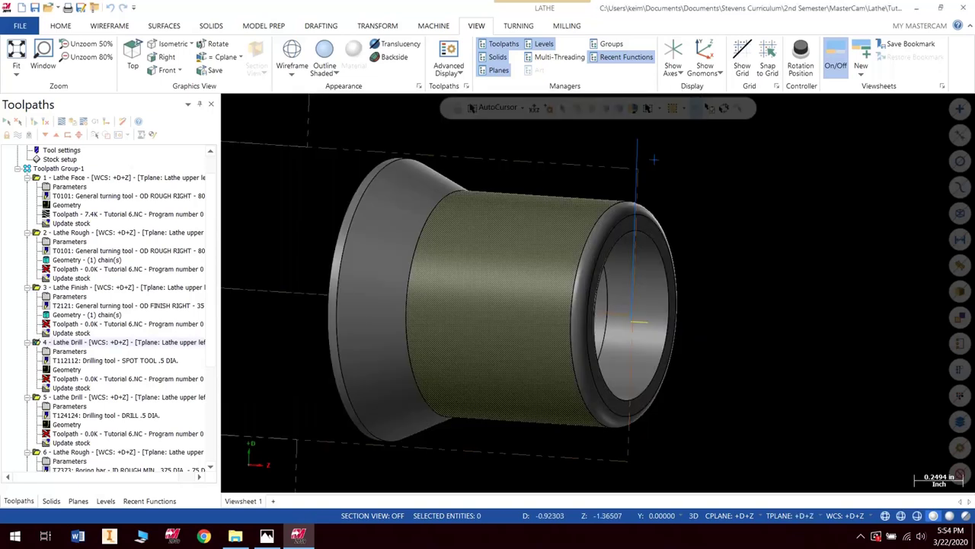
scroll(106, 353, down, 3)
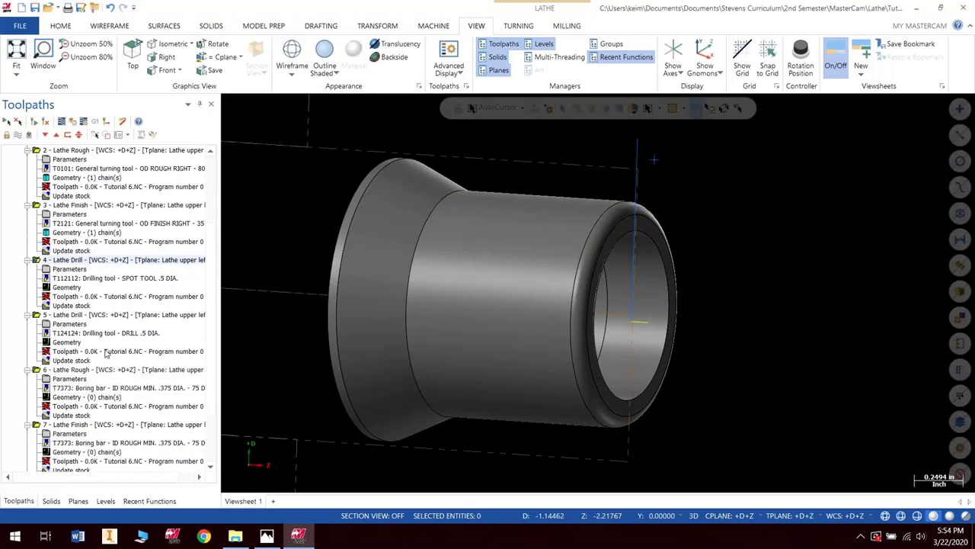
scroll(106, 353, up, 3)
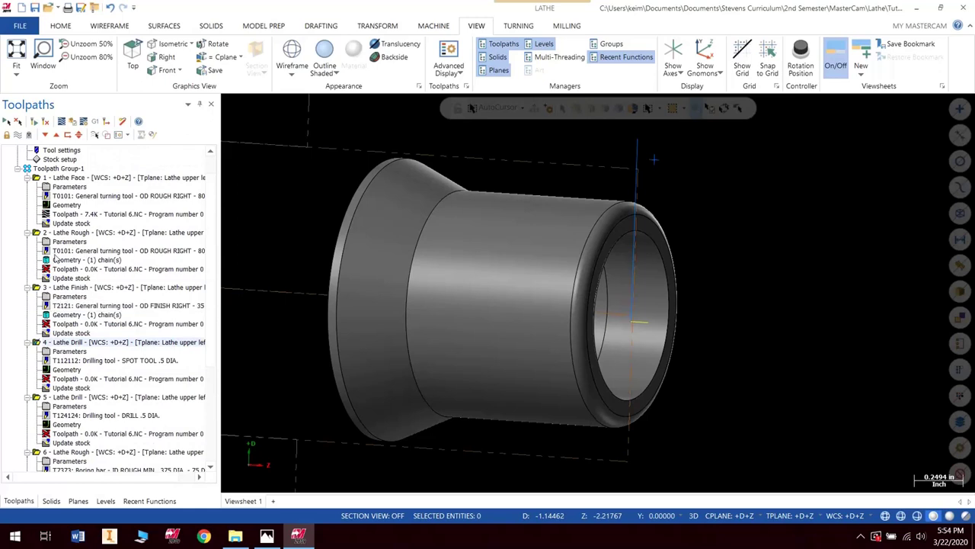
Step: Regenerate the toolpaths of the reassigned lathe operations
click(38, 182)
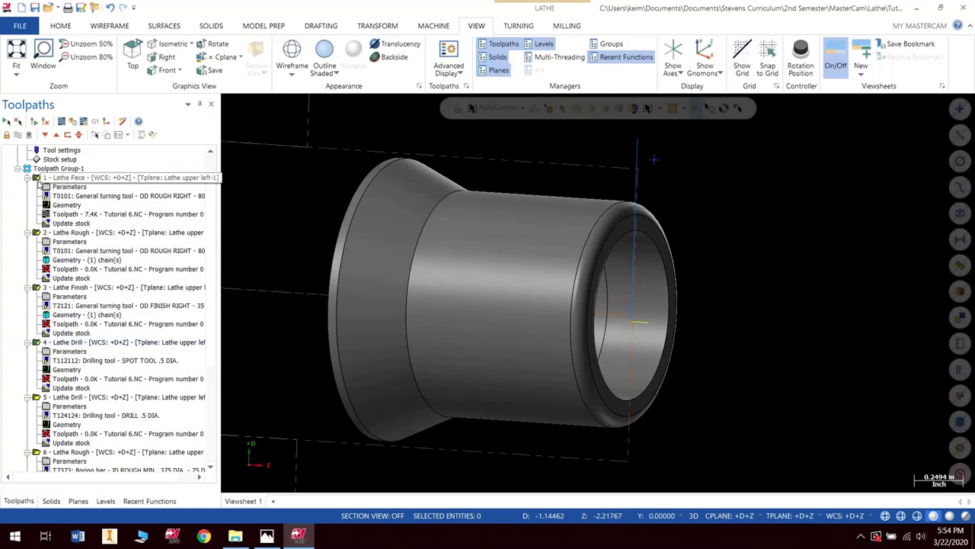
click(36, 121)
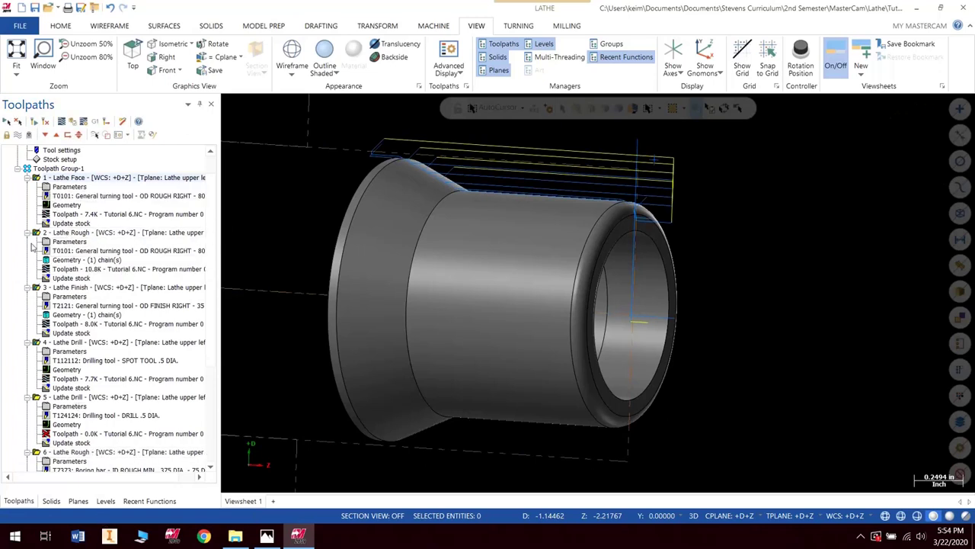
Step: Open the LDRILLS.tooldb tool library for the Lathe Drill operation that uses the 0.5 diameter drill
scroll(67, 369, down, 4)
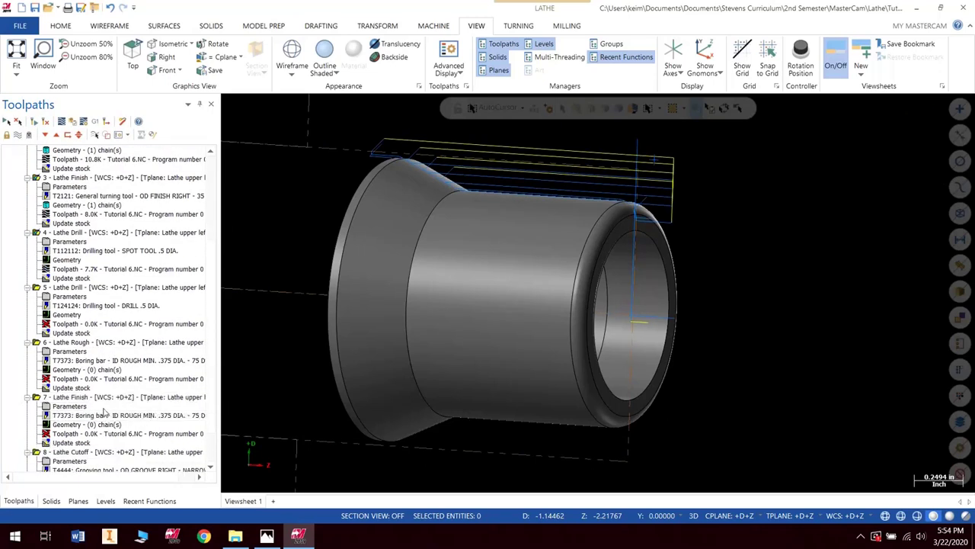
scroll(104, 412, down, 2)
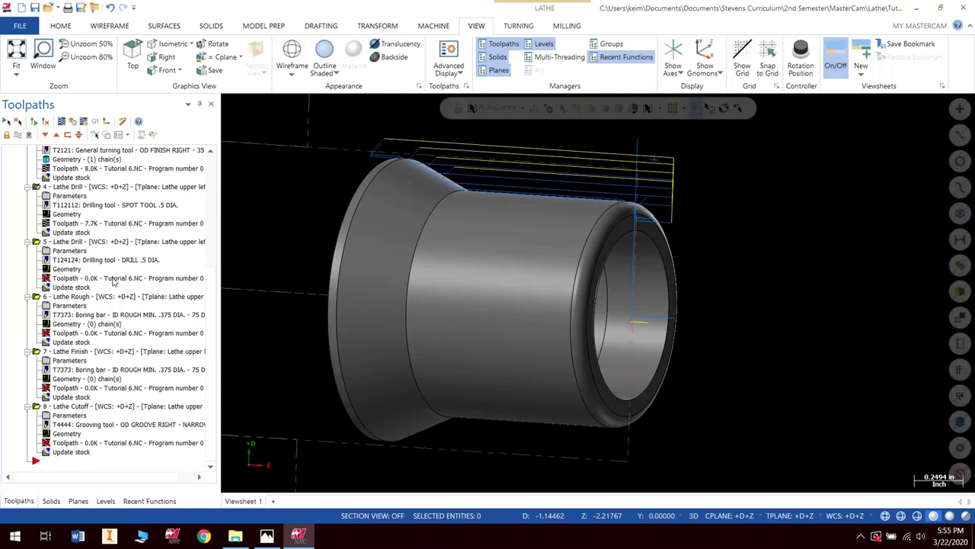
click(56, 251)
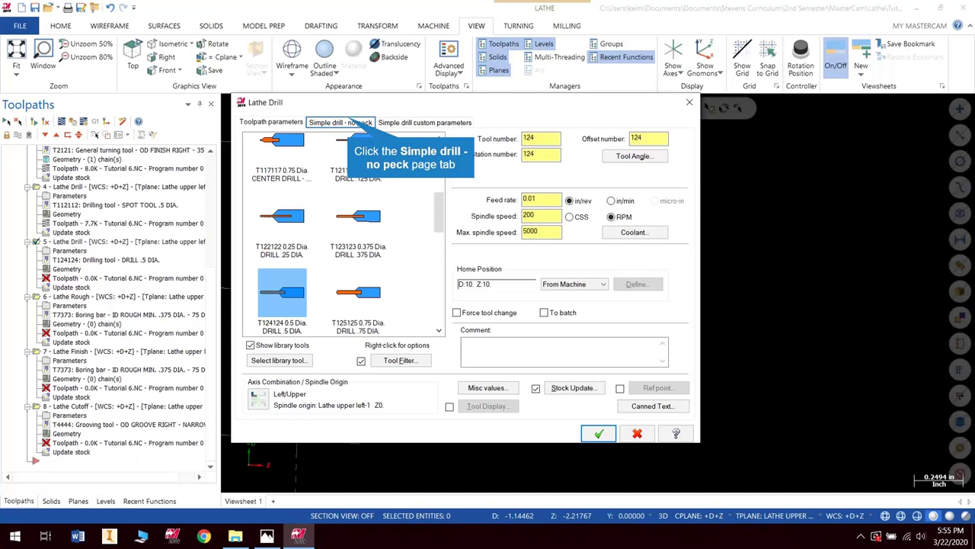
click(340, 122)
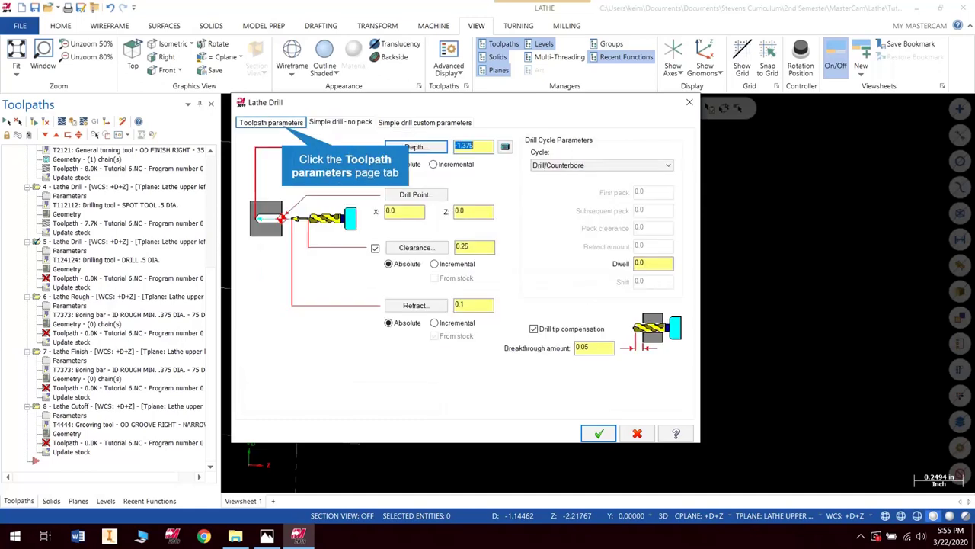
click(270, 122)
click(279, 359)
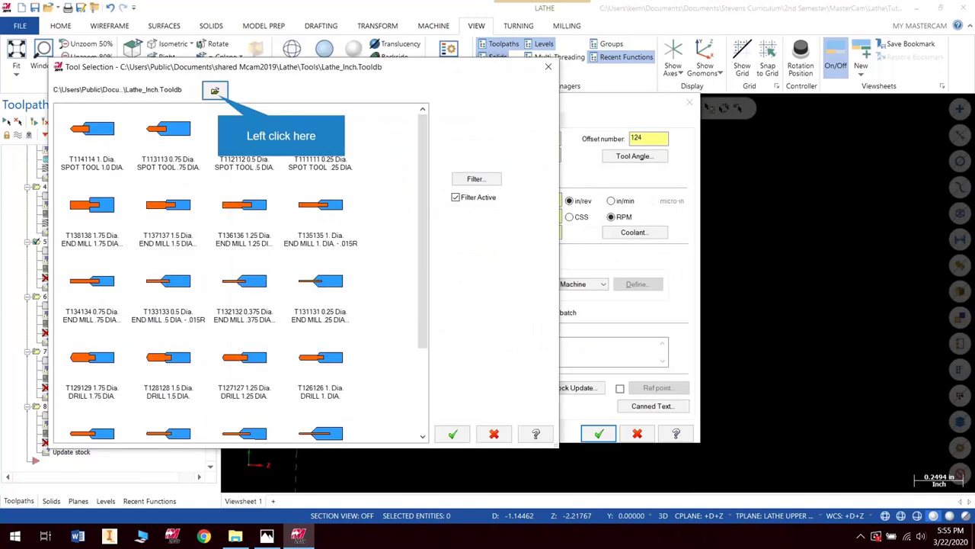
click(215, 91)
scroll(323, 311, down, 12)
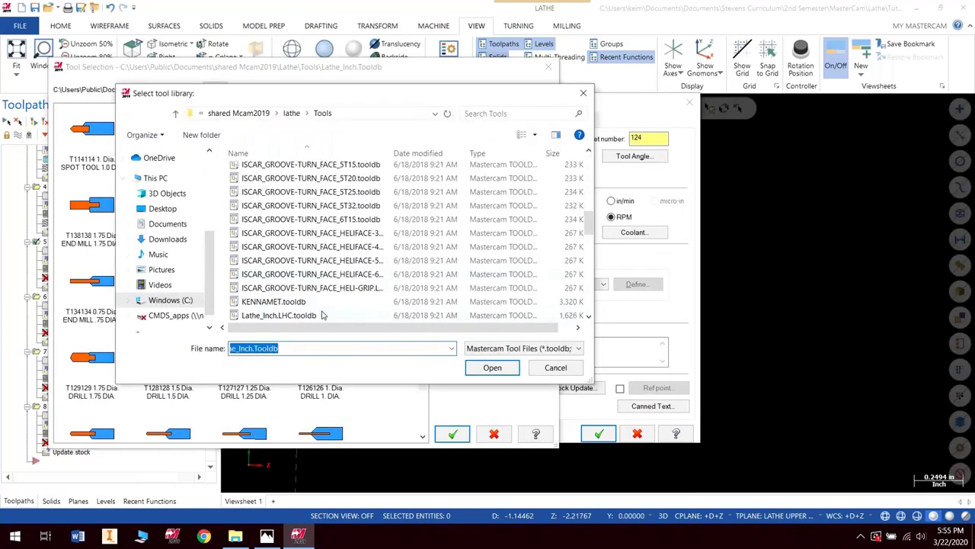
click(312, 262)
click(488, 366)
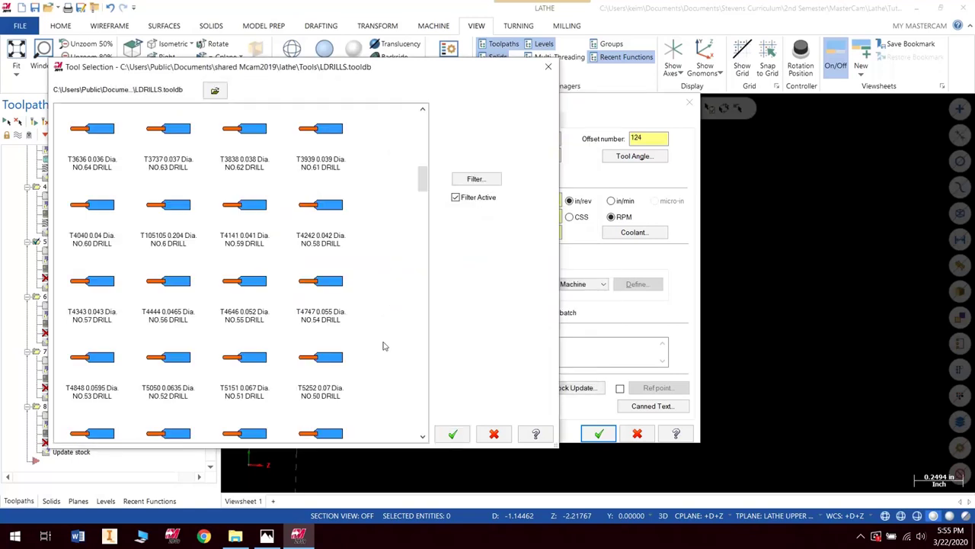
Step: Pick the 27/64 drill (0.4219 diameter) from the library as the drill operation's tool
scroll(388, 347, down, 6)
scroll(395, 355, down, 3)
scroll(395, 356, down, 3)
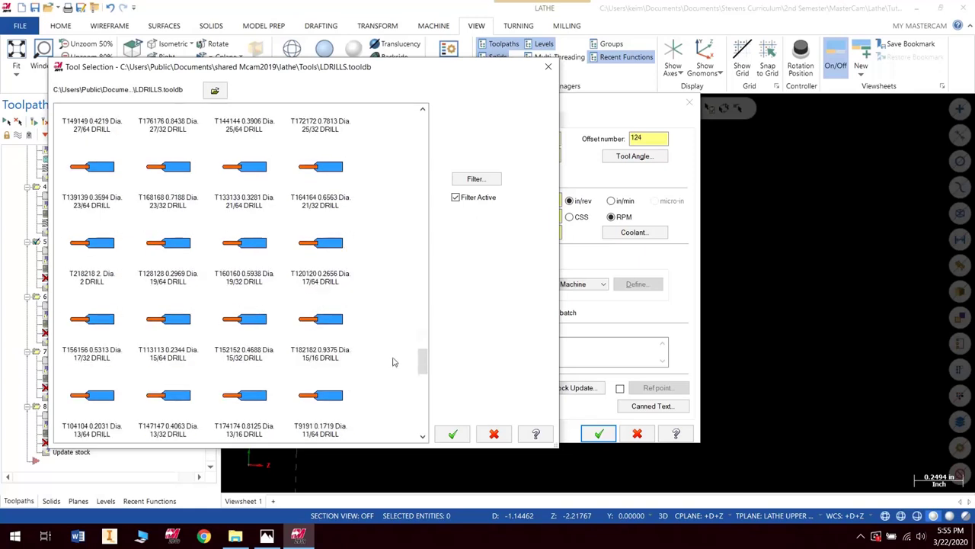
double_click(88, 118)
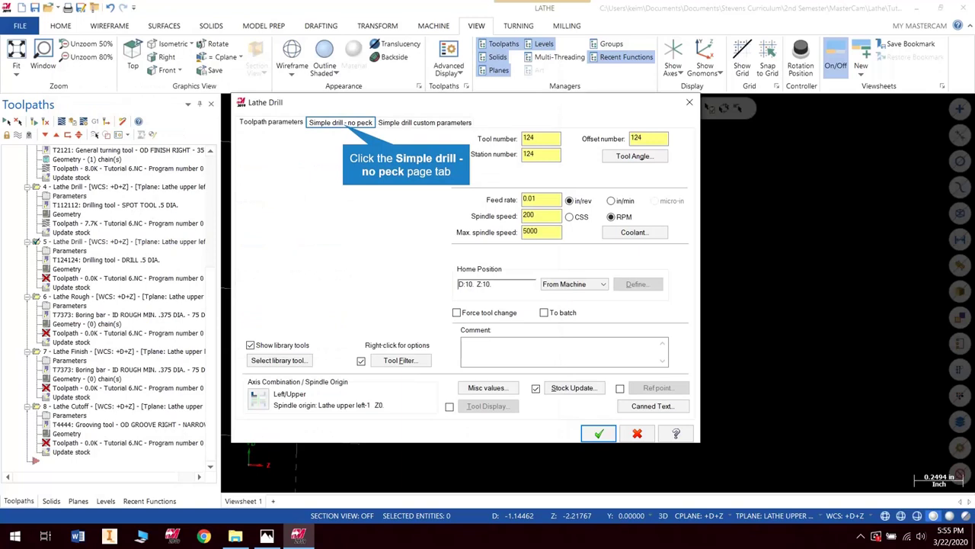
Step: Set the 27/64 drill operation's breakthrough amount to 0.25, keep the depth at -1.375, and regenerate its toolpath
click(340, 122)
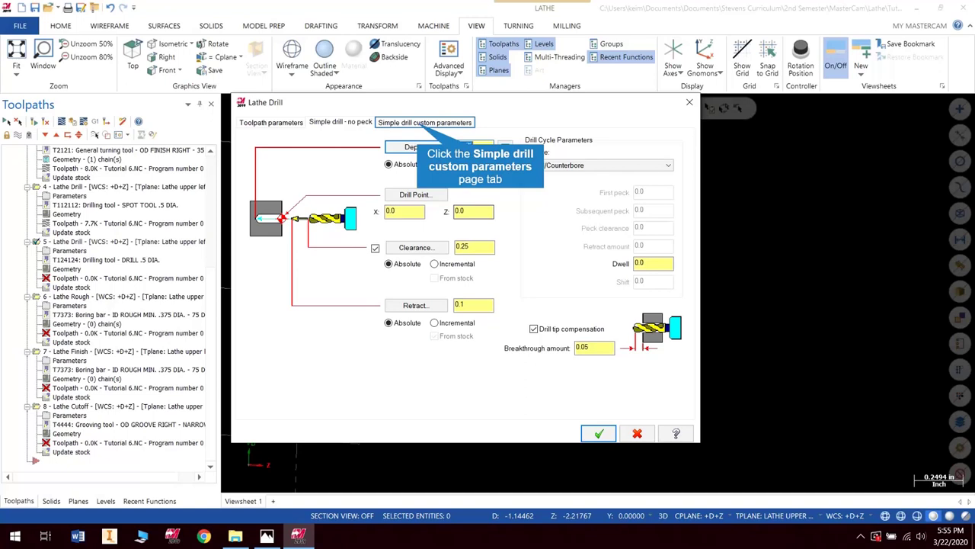
click(424, 122)
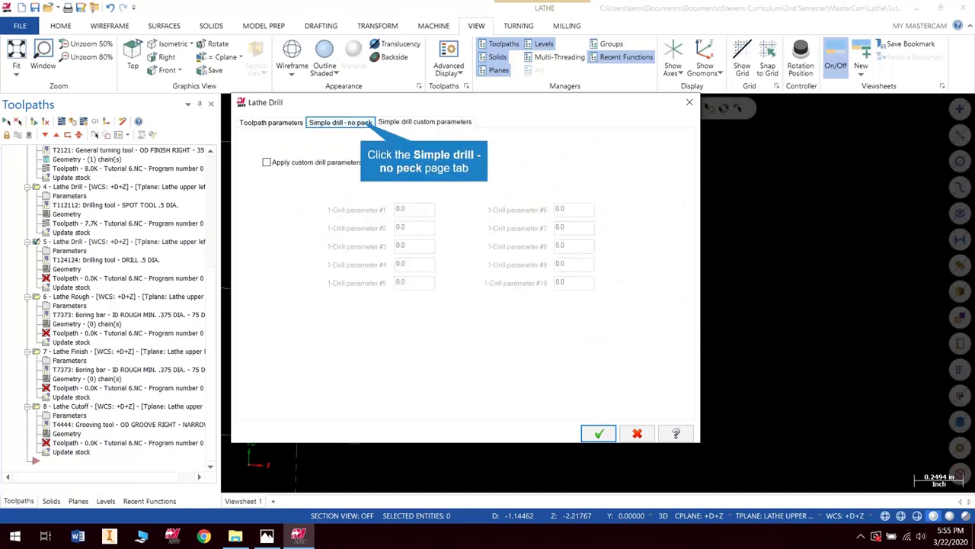
click(340, 122)
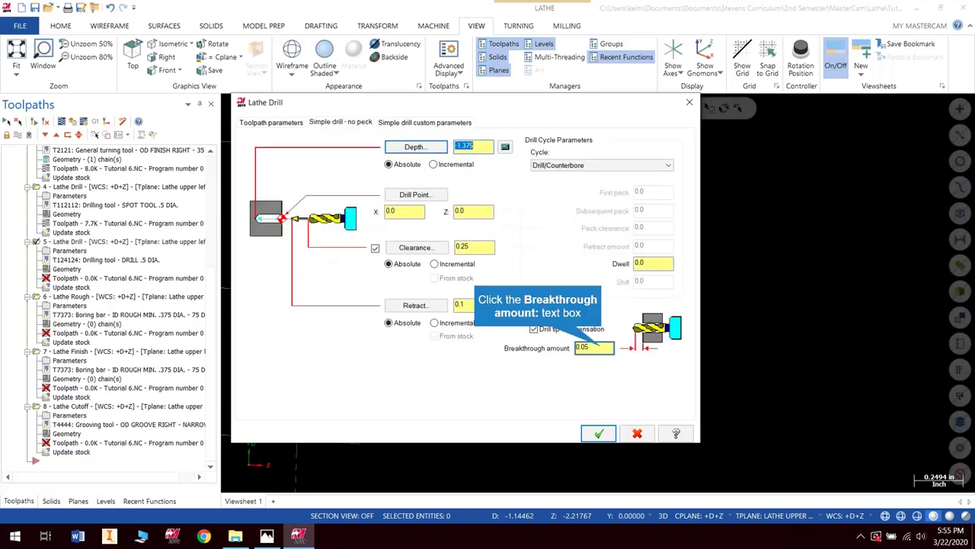
click(579, 348)
text(.25)
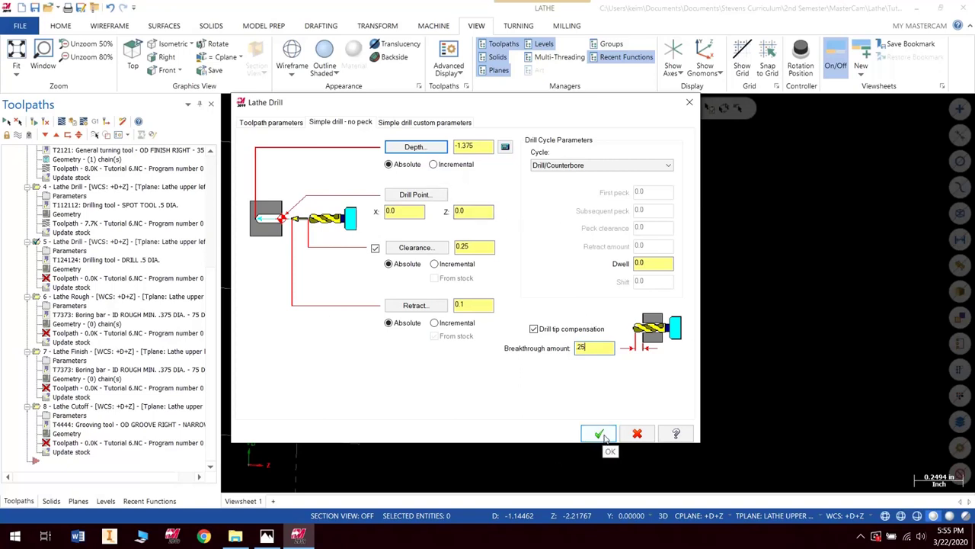
click(470, 148)
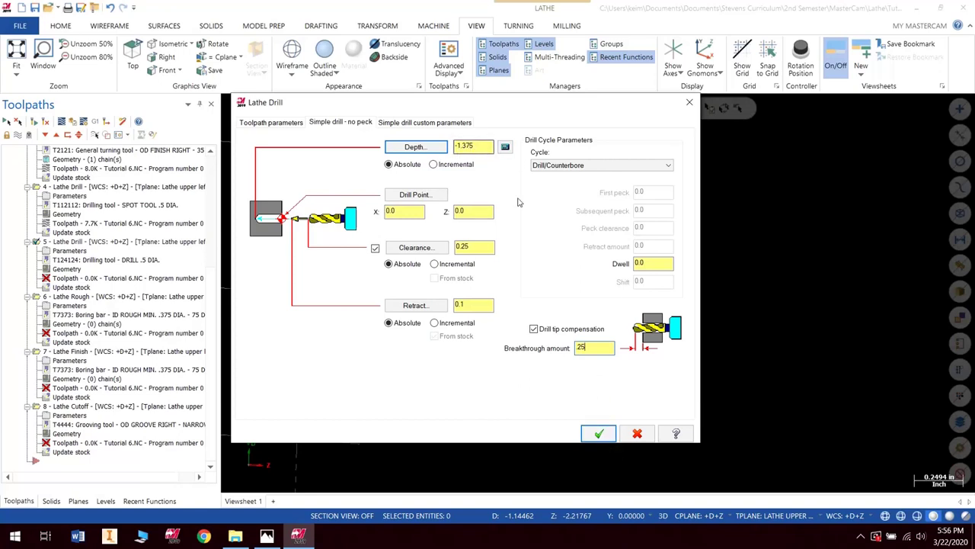
click(600, 435)
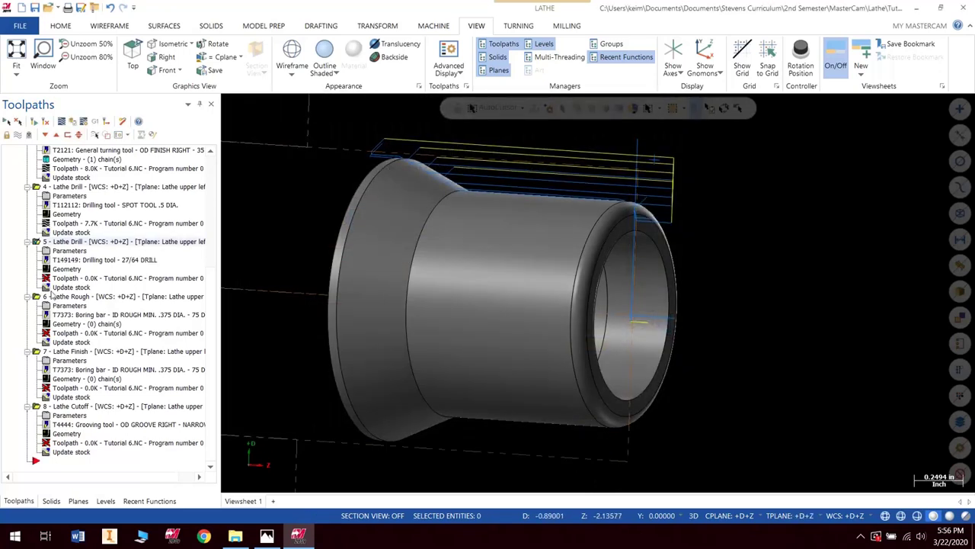
click(36, 124)
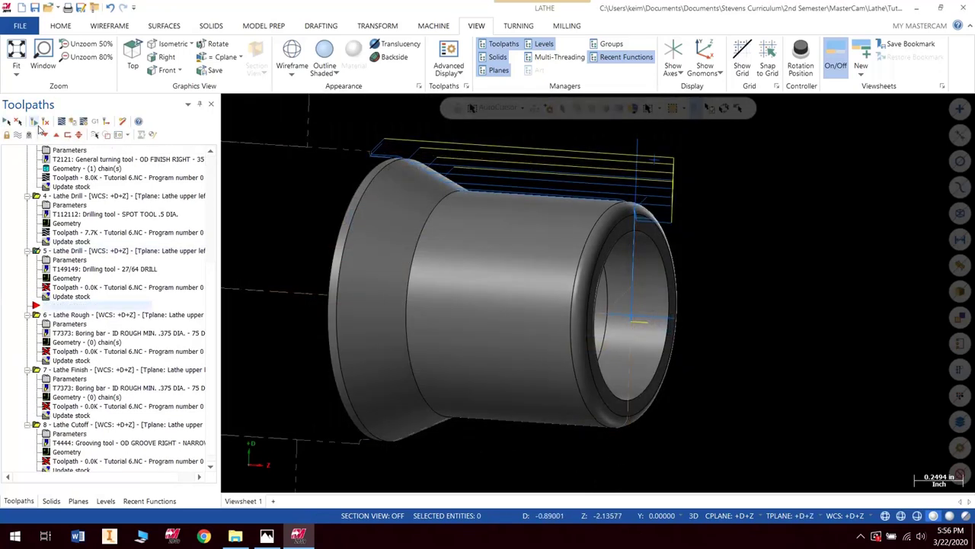
Step: Review the 27/64 drill operation's drilling parameters and examine the part's bore from several angles
mouse_move(337, 325)
middle_down()
mouse_move(402, 309)
mouse_move(301, 278)
mouse_move(327, 331)
middle_up()
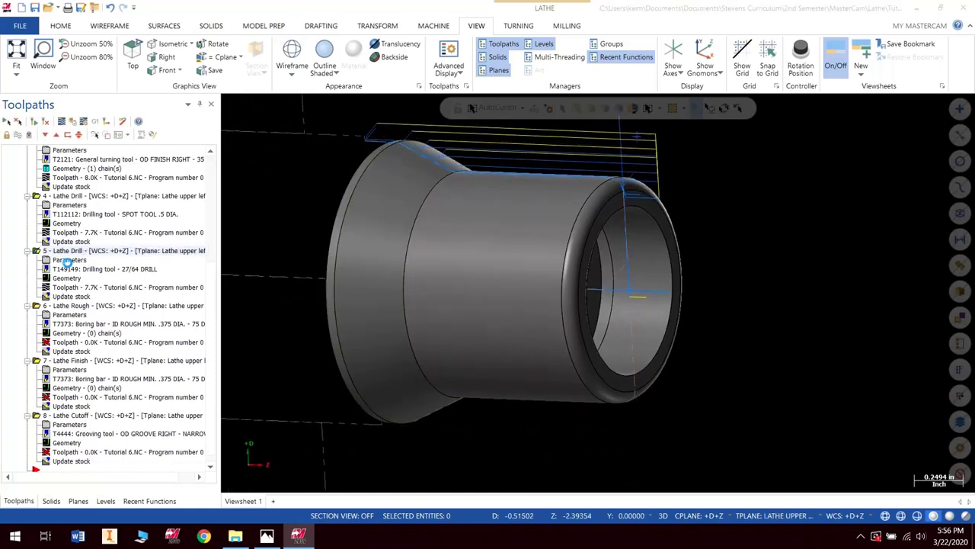
click(69, 261)
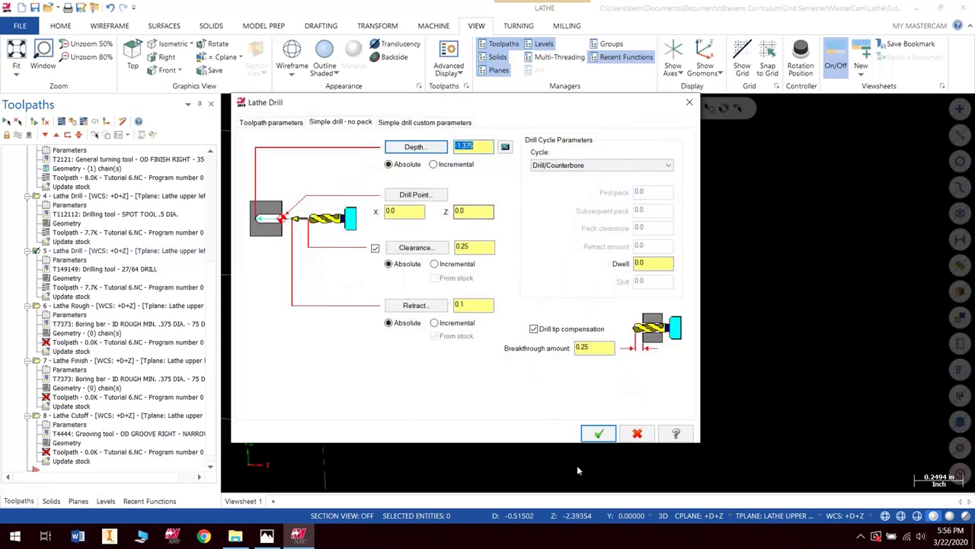
click(590, 431)
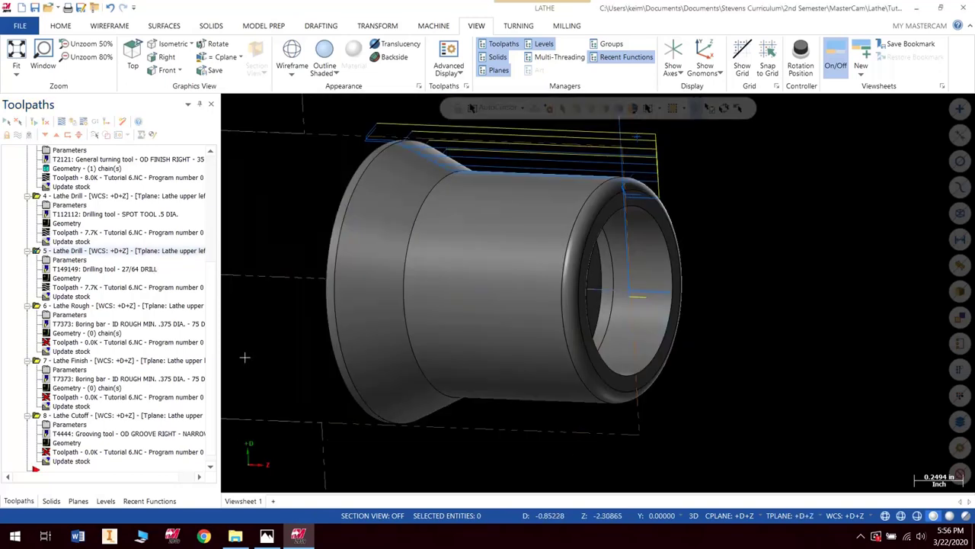
mouse_move(298, 274)
middle_down()
mouse_move(344, 273)
mouse_move(337, 261)
middle_up()
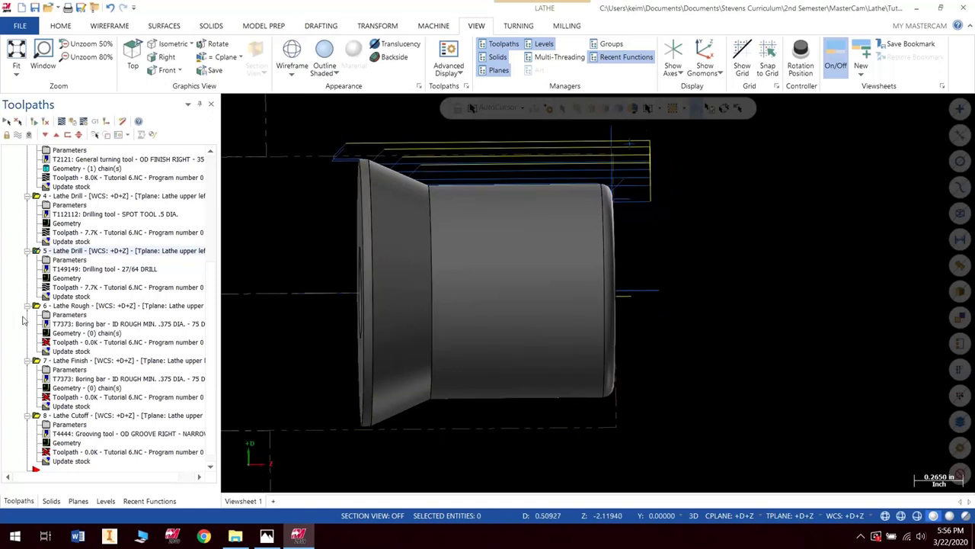
middle_drag(663, 281, 603, 226)
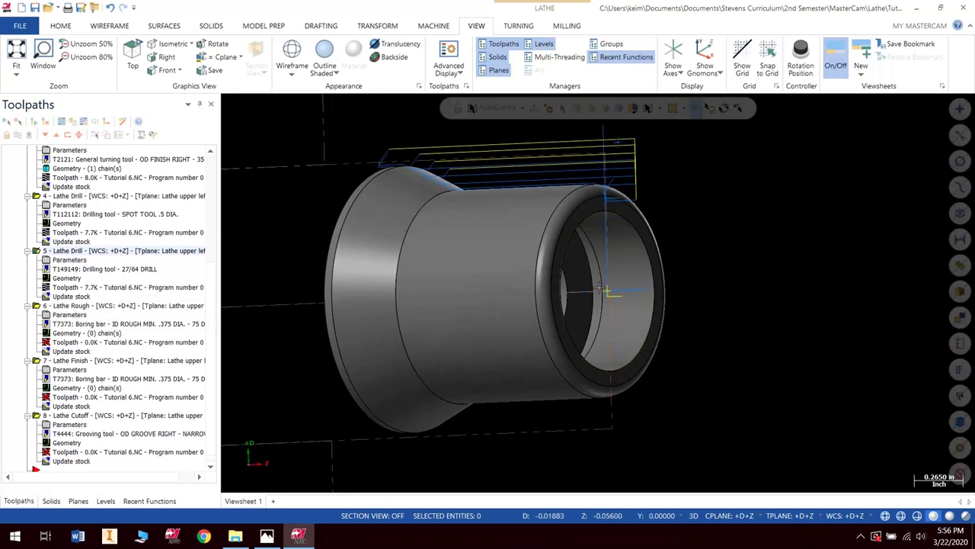
middle_drag(607, 292, 698, 283)
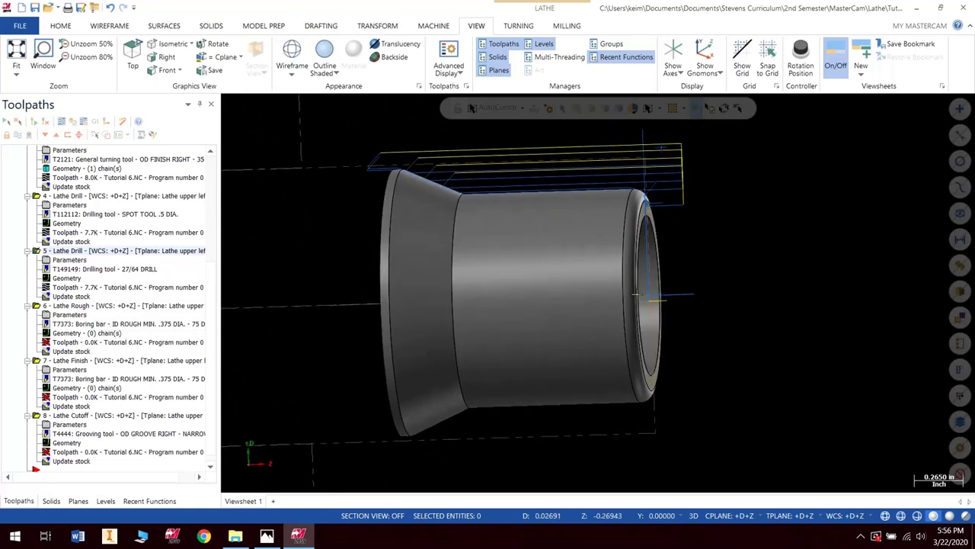
Step: Add a partial chain to the ID Lathe Rough operation from the front bore edge to the inner shoulder wall, and regenerate it despite the stock collision
click(55, 332)
click(51, 168)
right_click(41, 172)
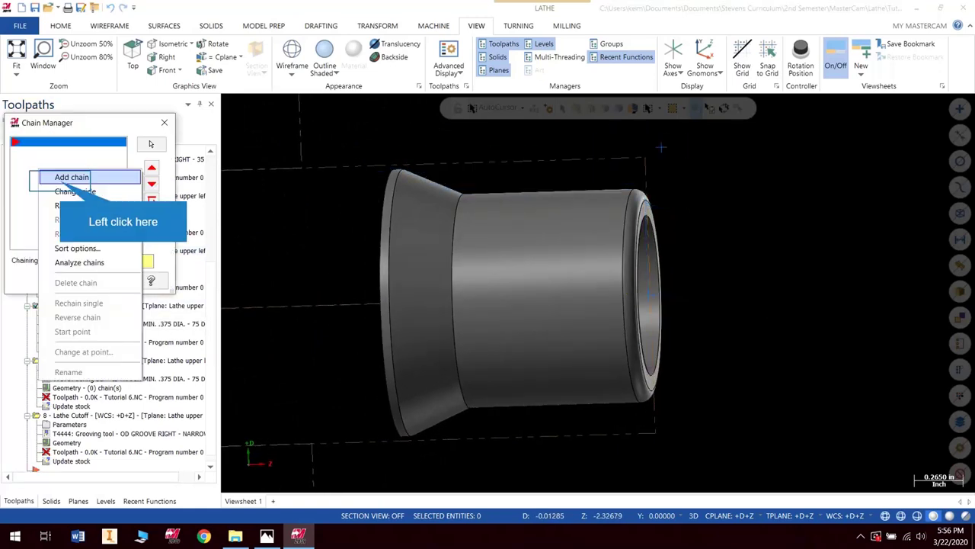
click(72, 177)
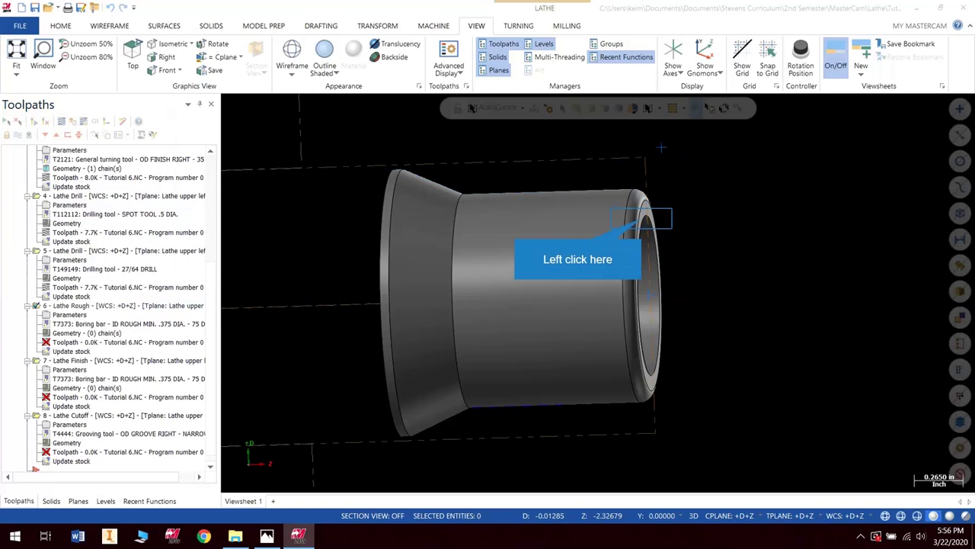
click(642, 218)
click(565, 244)
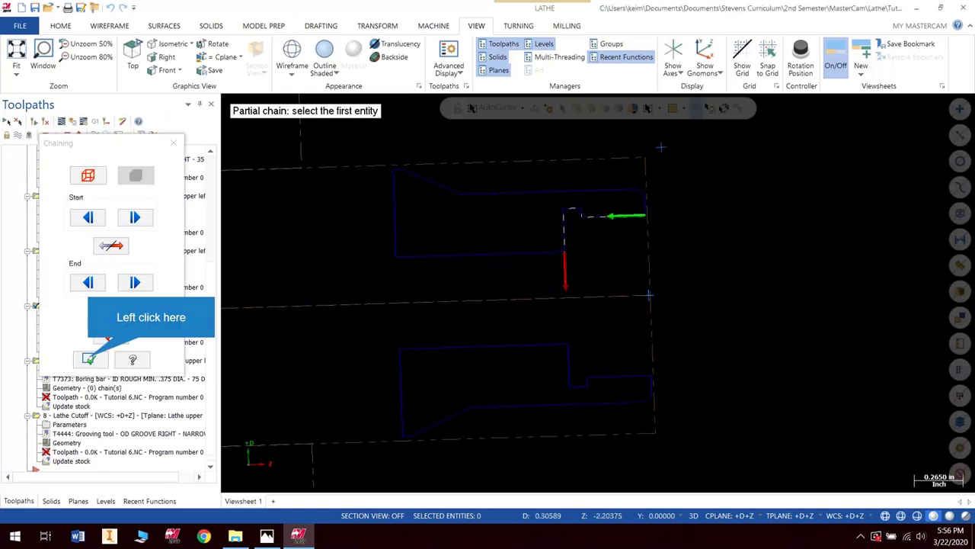
click(88, 358)
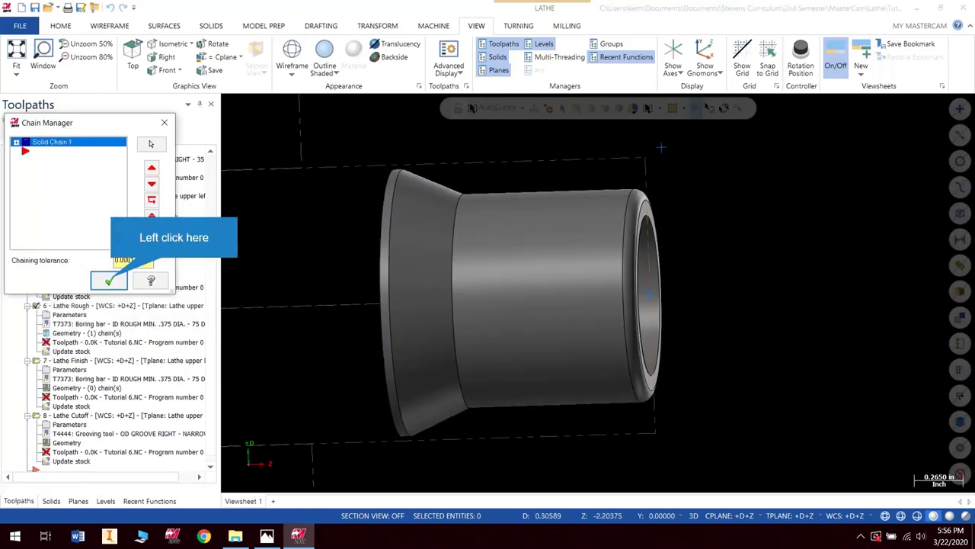
click(109, 281)
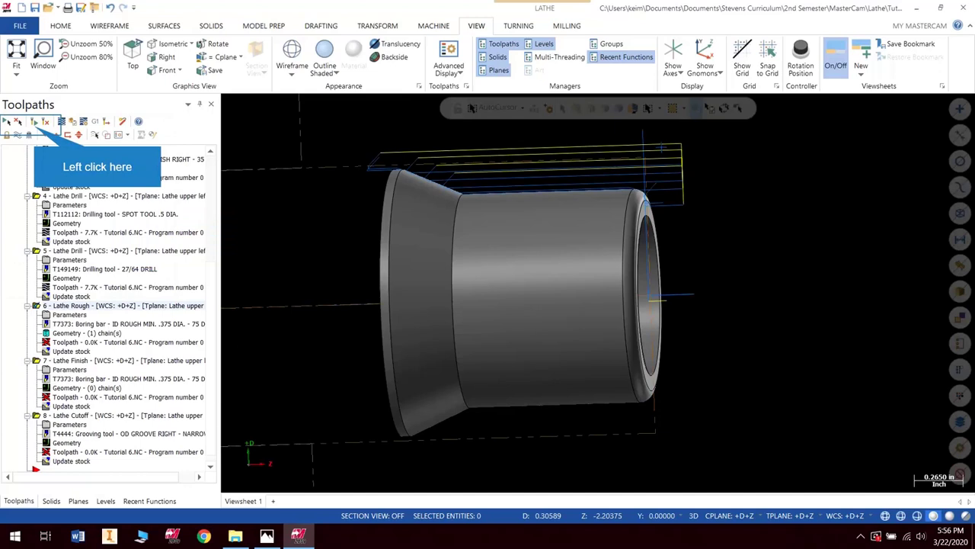
click(34, 121)
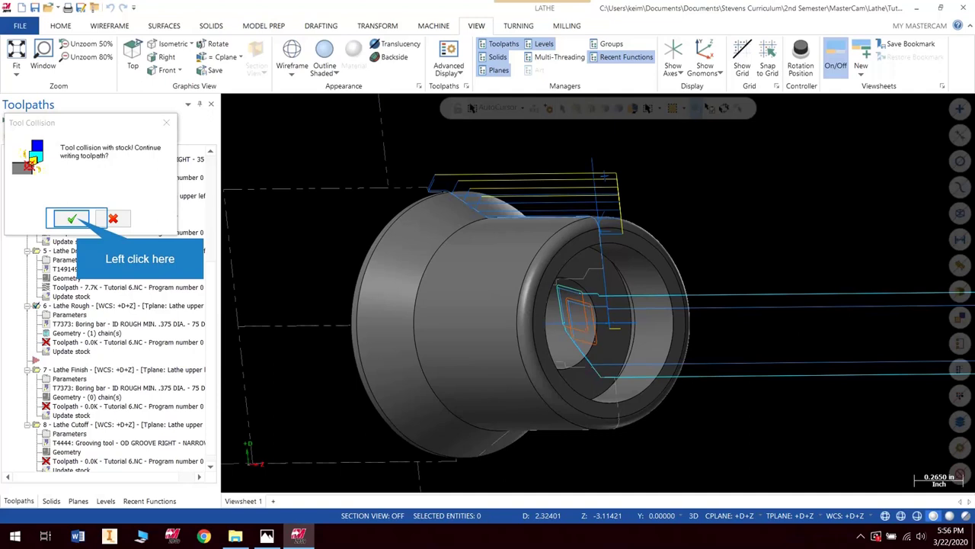
click(71, 219)
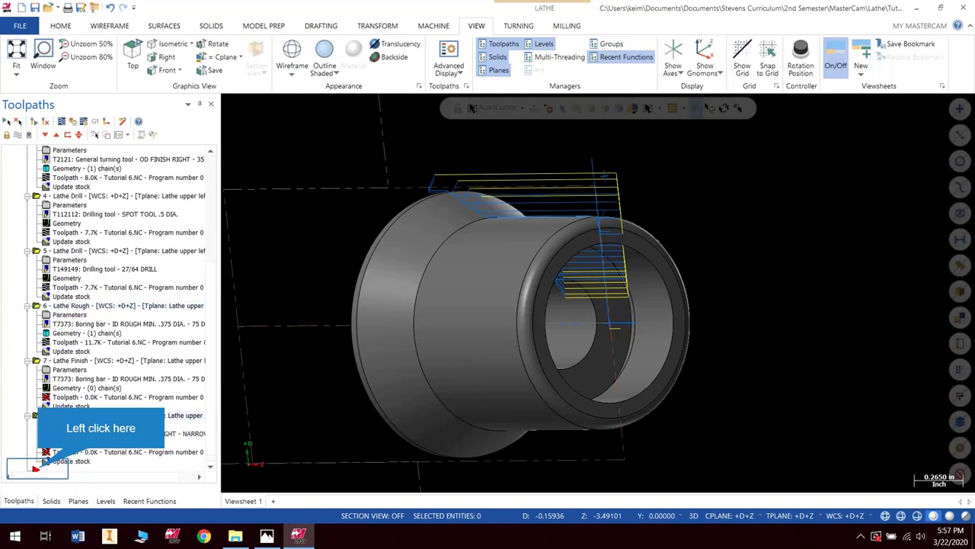
Step: Insert a lathe Drill operation directly after the 27/64 drill operation and choose the 3/4 drill (0.75 diameter) as its tool
click(36, 467)
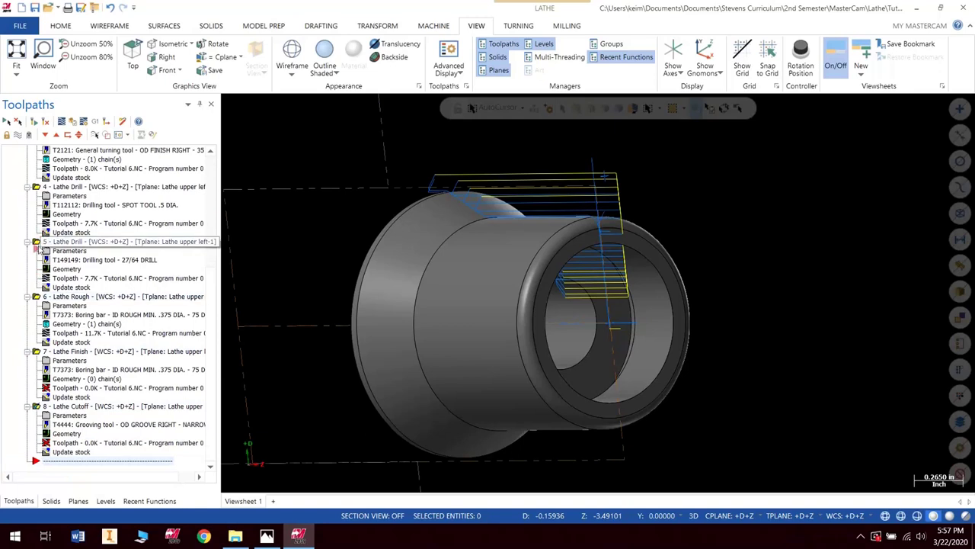
drag(38, 249, 37, 245)
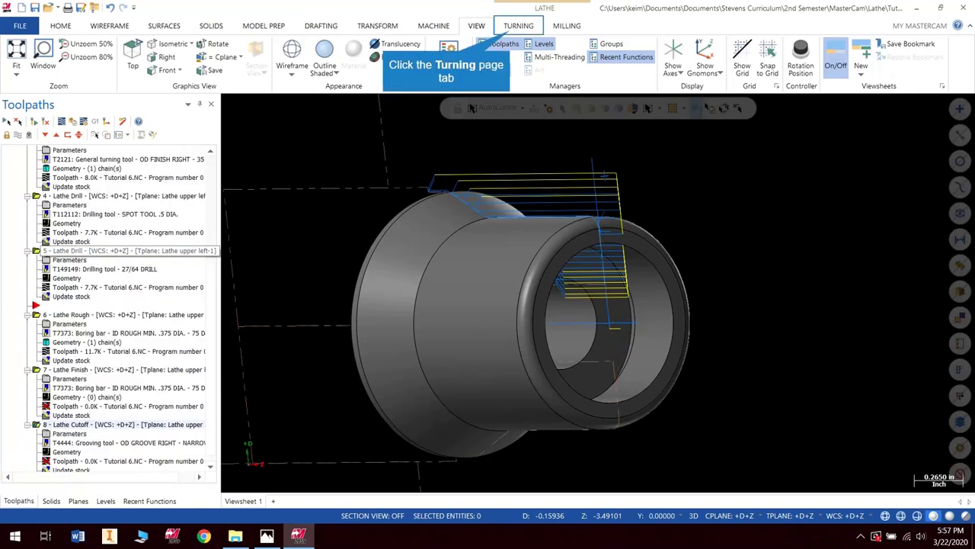
click(518, 25)
click(117, 57)
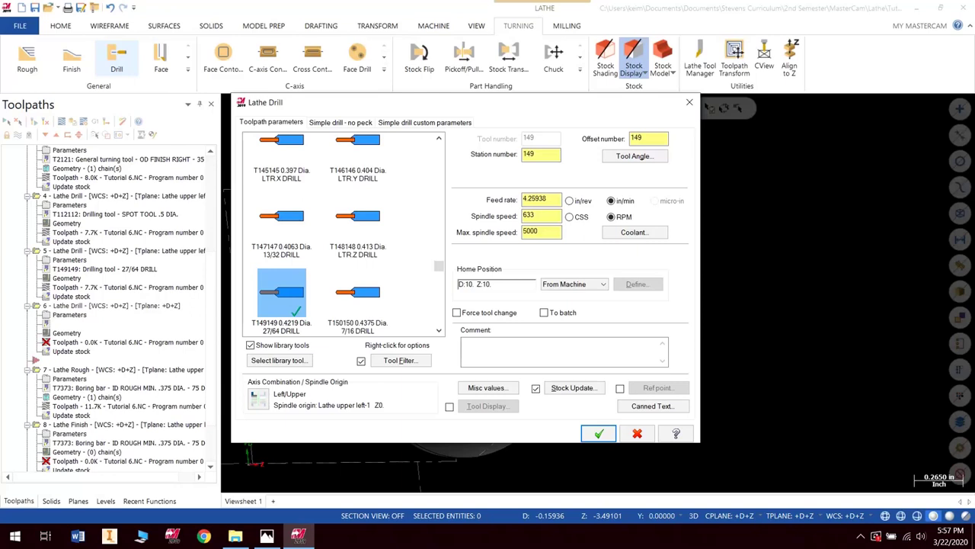
scroll(393, 303, down, 3)
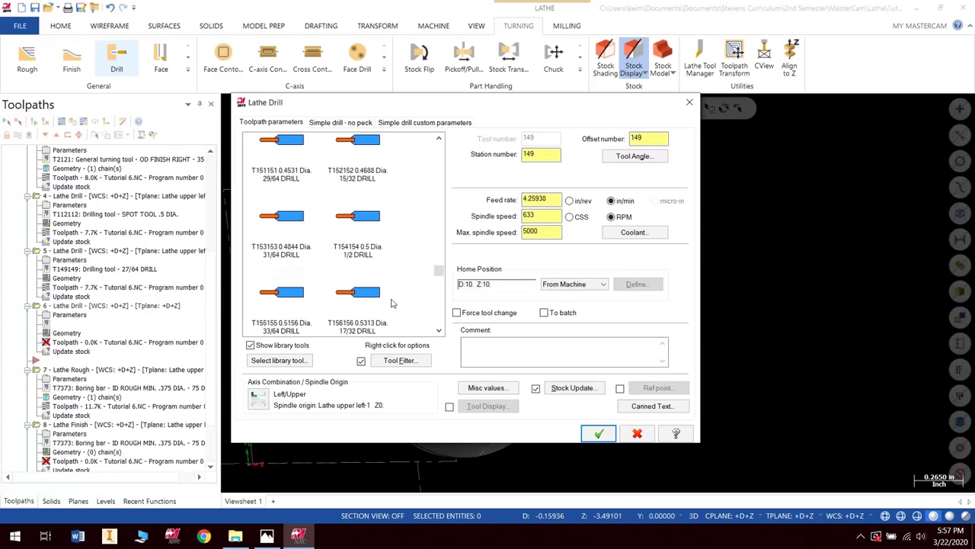
scroll(385, 303, down, 5)
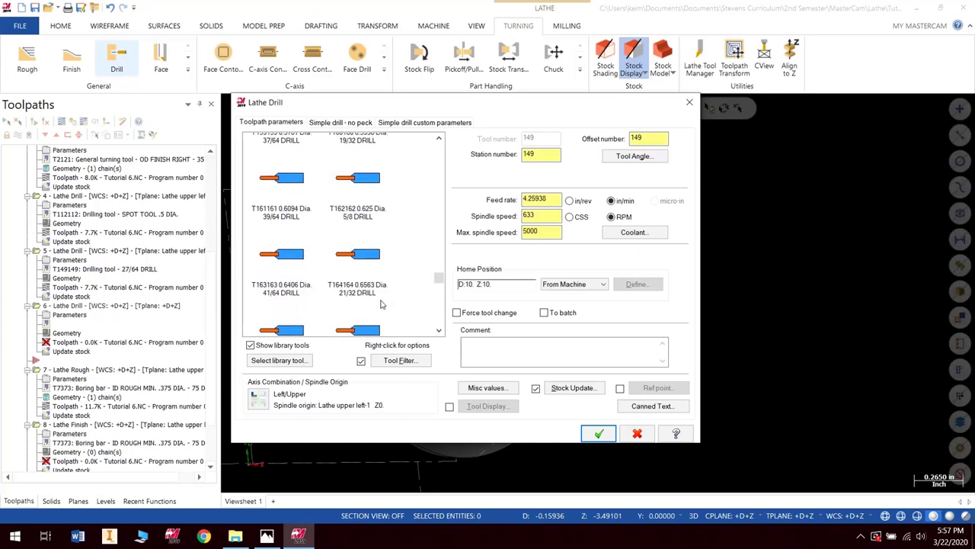
scroll(385, 303, down, 3)
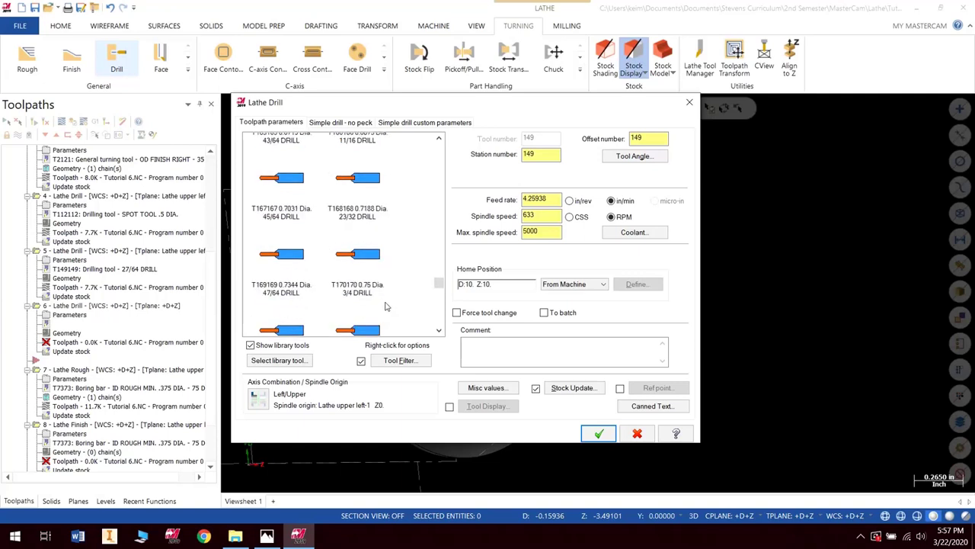
double_click(363, 269)
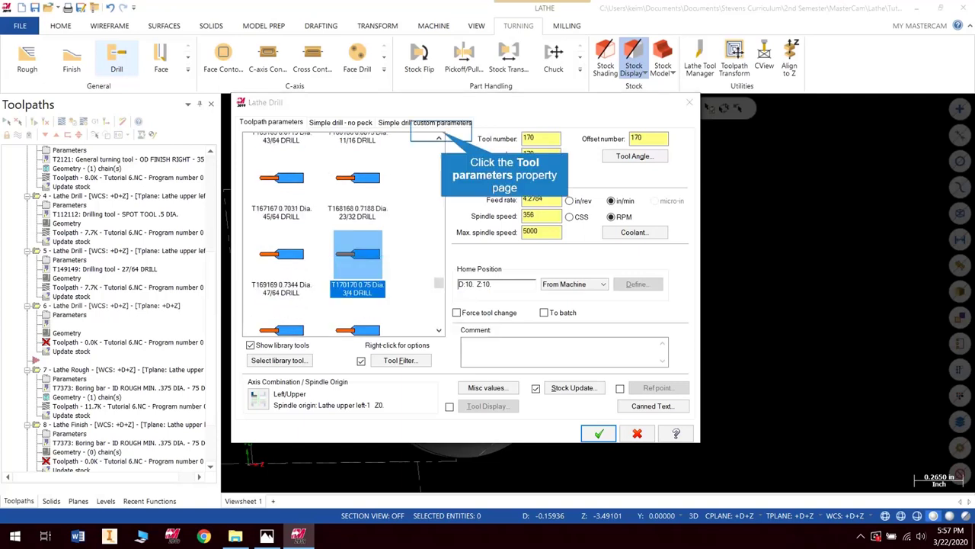
Step: Set the 3/4 drill operation's depth to -0.45 by picking a point on the model, turn off drill tip compensation and accept the operation
click(340, 122)
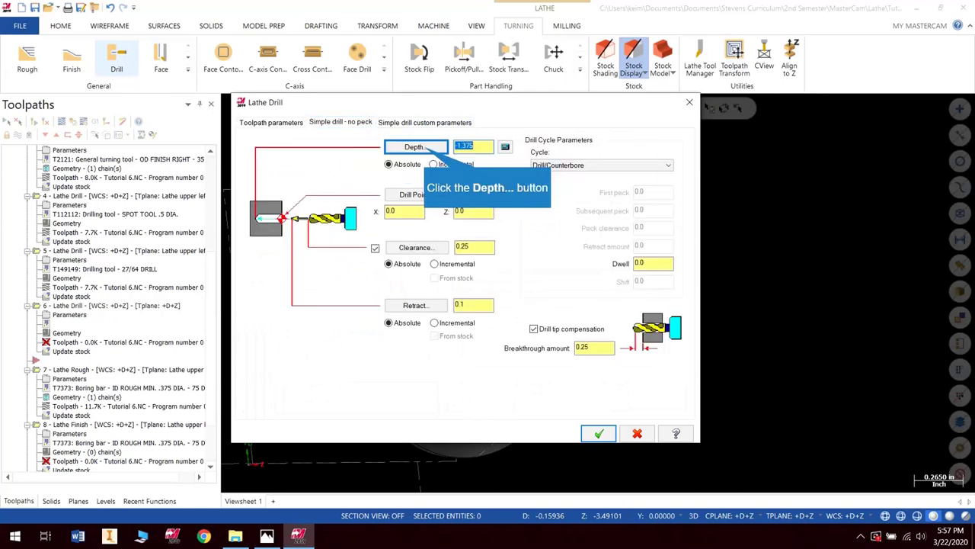
click(414, 146)
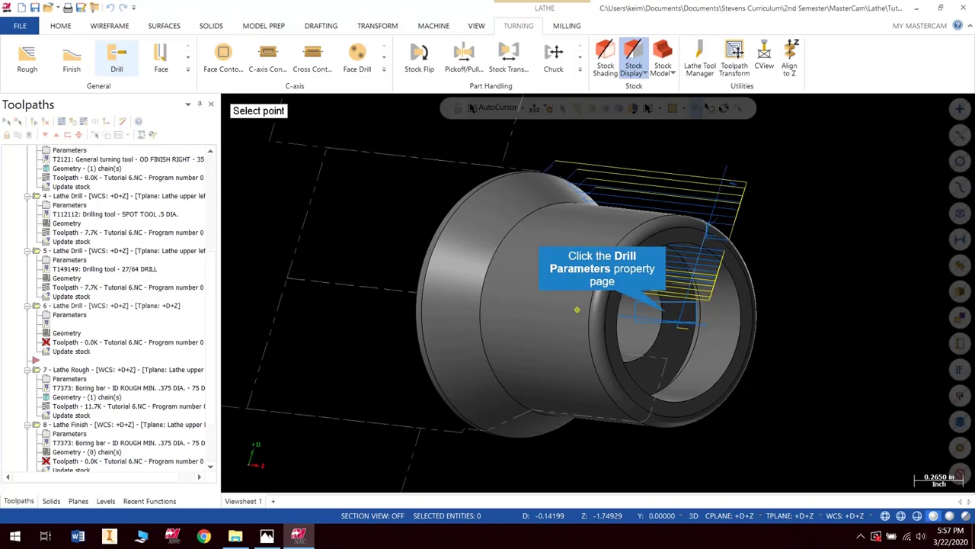
click(577, 309)
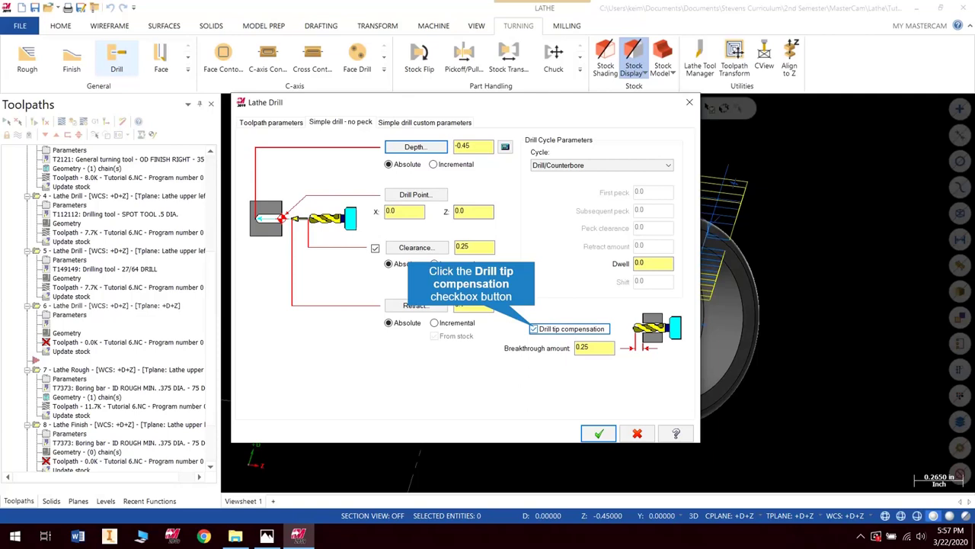
click(533, 329)
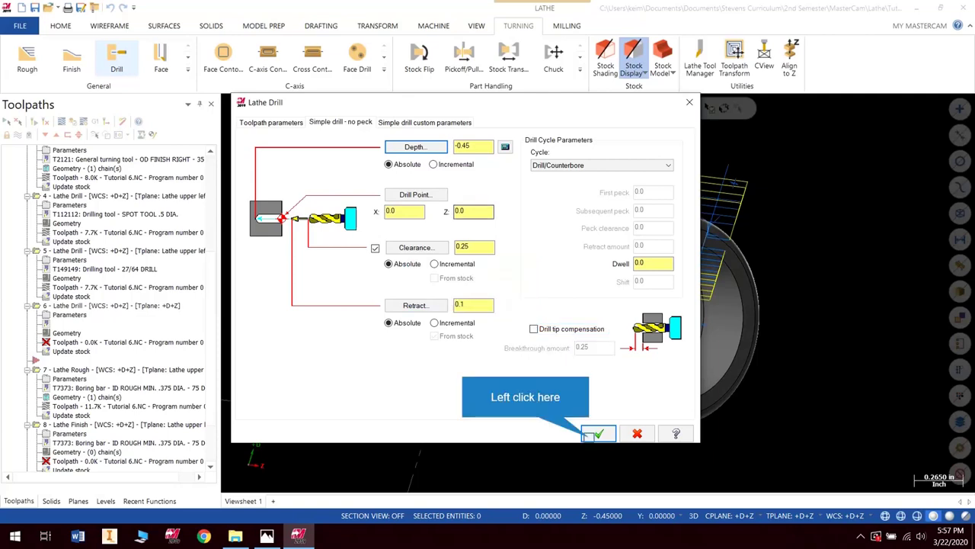
click(597, 433)
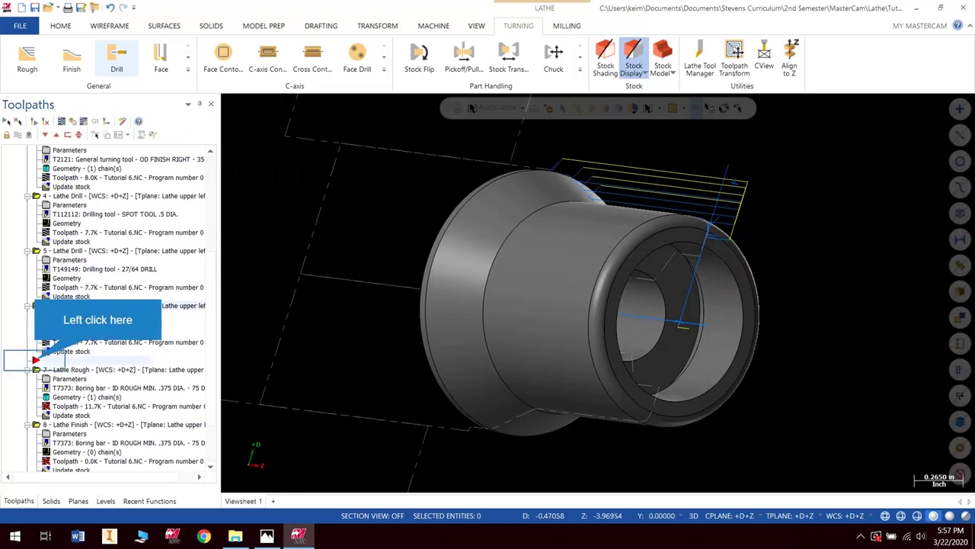
Step: Return the insertion marker to the end of the operations list and regenerate the ID Lathe Rough operation
drag(36, 360, 41, 473)
click(41, 425)
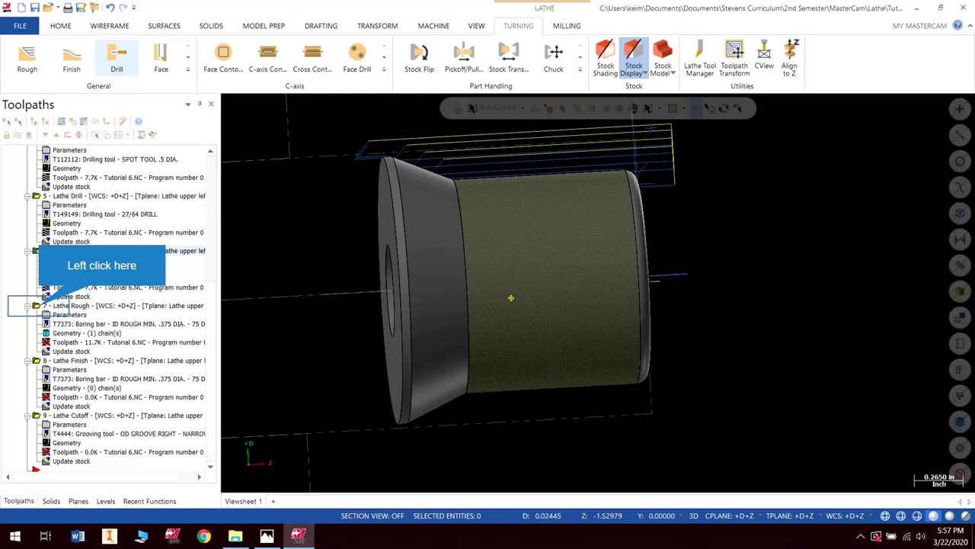
click(38, 305)
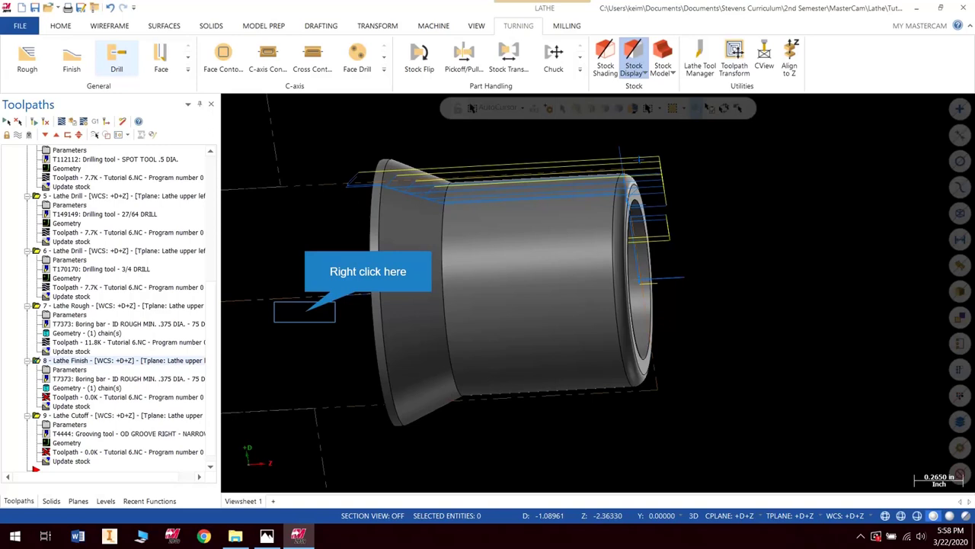
Step: Show the part from the top as wireframe, with level 1 (geometry) active and level 2 (solid) hidden
right_click(305, 313)
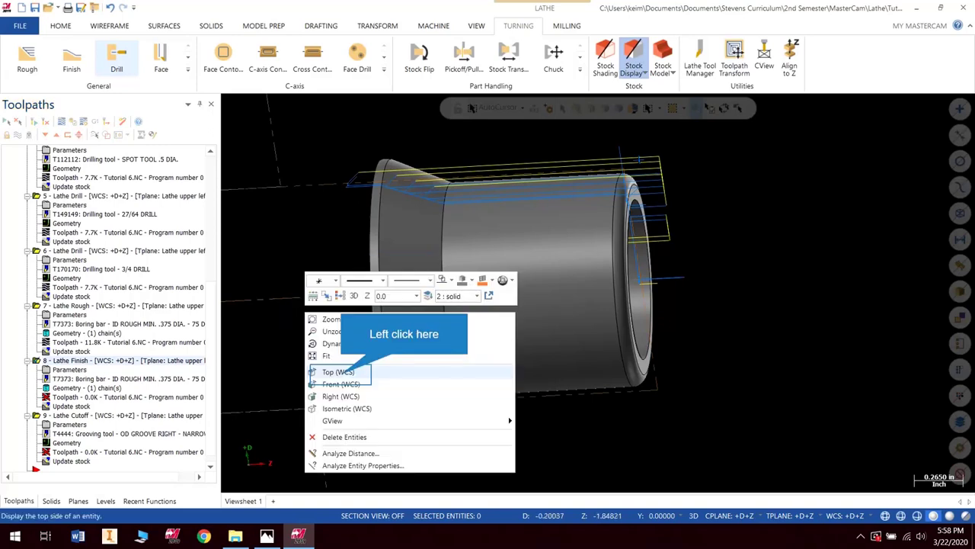
click(338, 372)
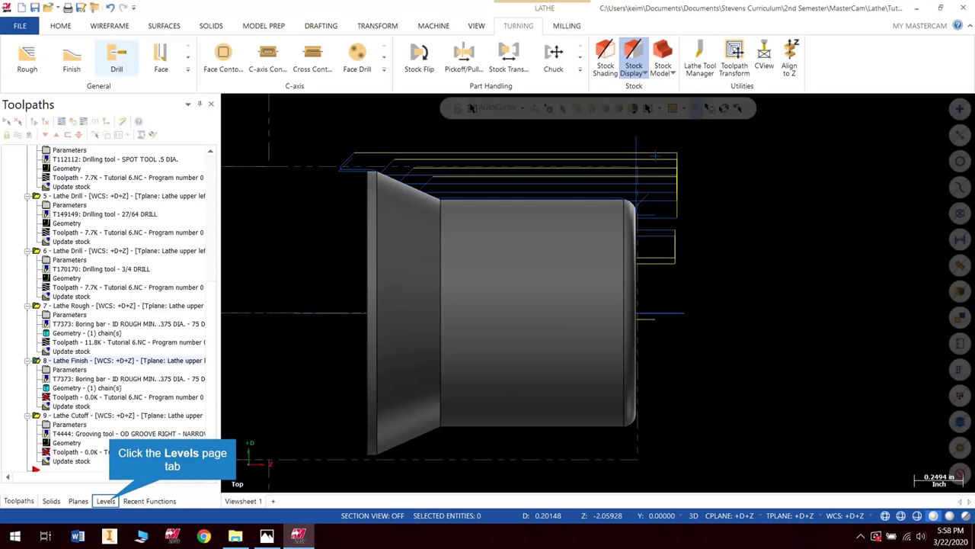
key(alt+z)
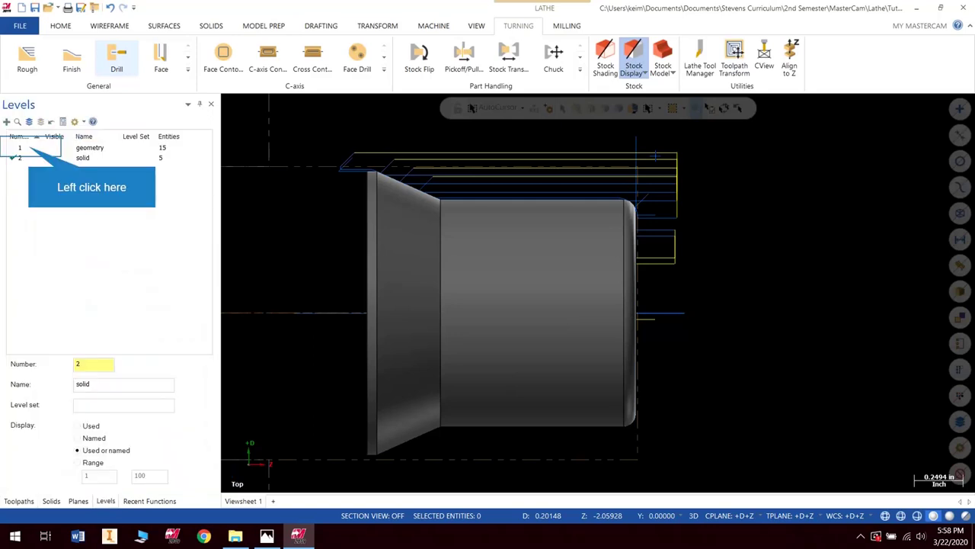
click(20, 147)
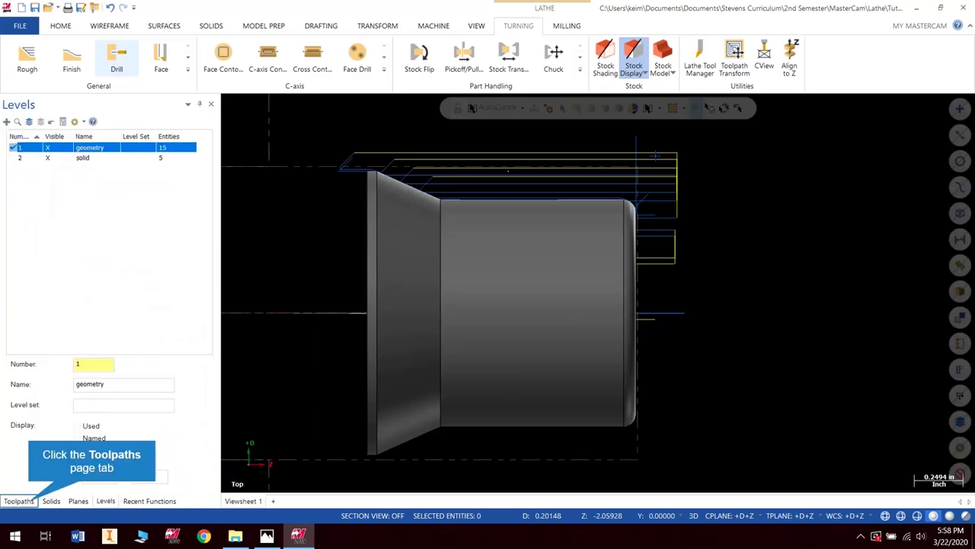
click(19, 501)
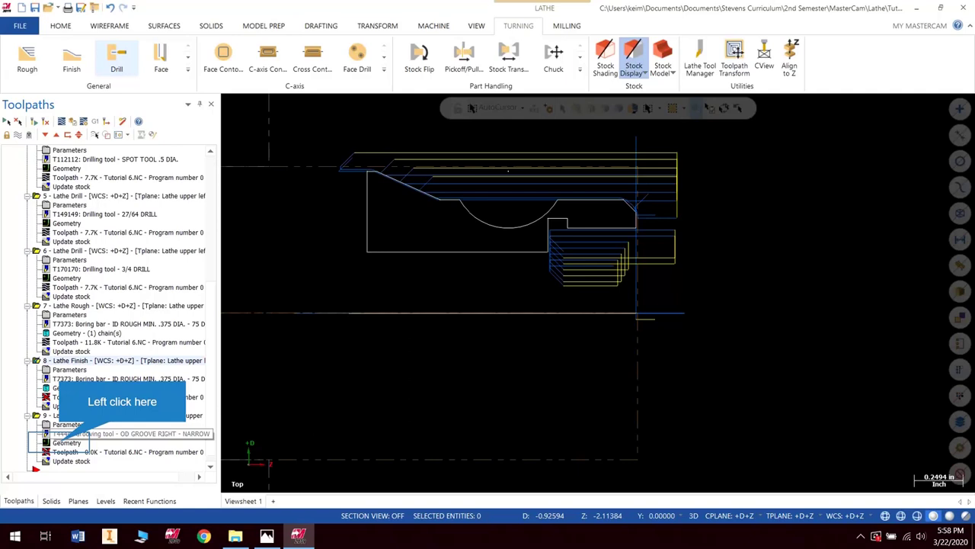
Step: Assign the profile's rear outer corner as the Lathe Cutoff point, and select all operations to regenerate them
click(67, 442)
click(369, 173)
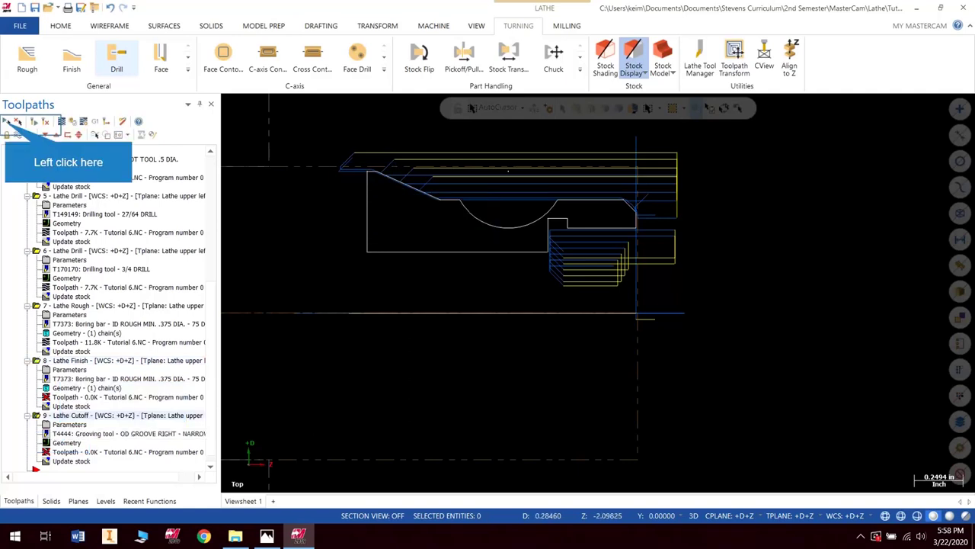
click(7, 122)
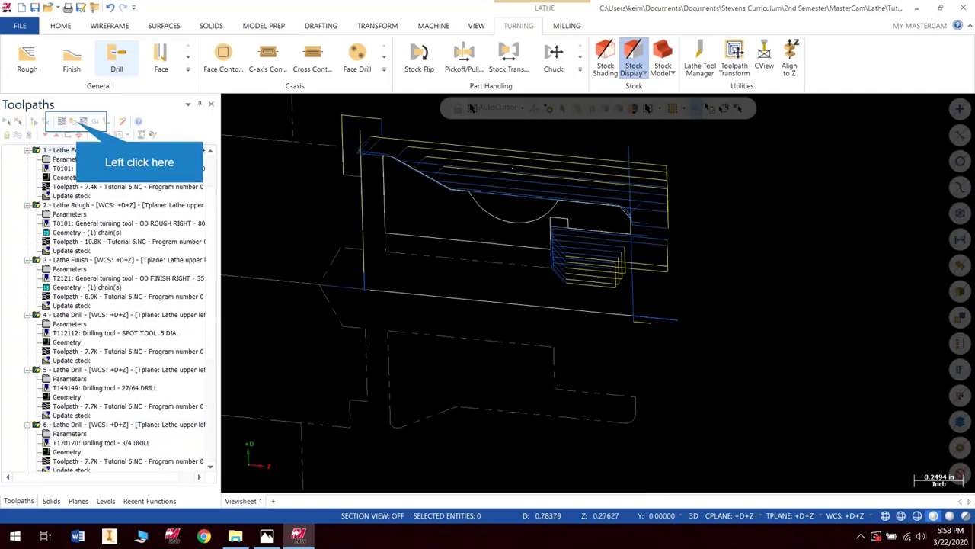
Step: Verify all operations by playing the machining simulation
click(84, 122)
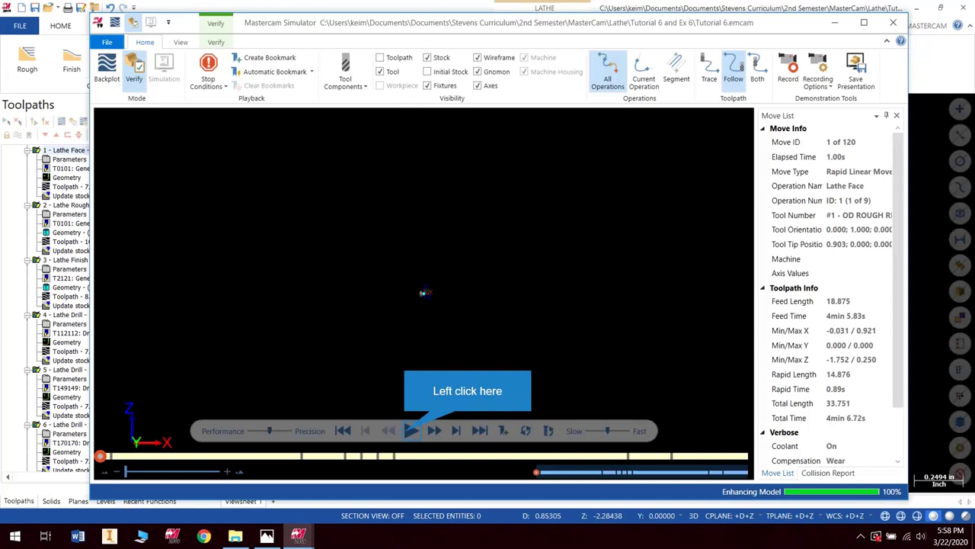
click(411, 430)
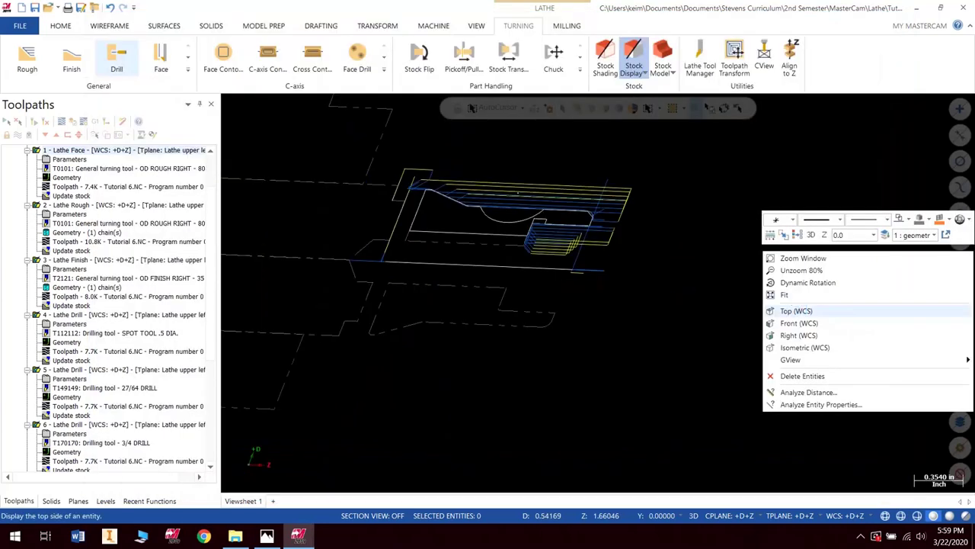
Step: Insert a Groove operation between Lathe Finish and Lathe Cutoff, with Chain as the groove definition
click(797, 311)
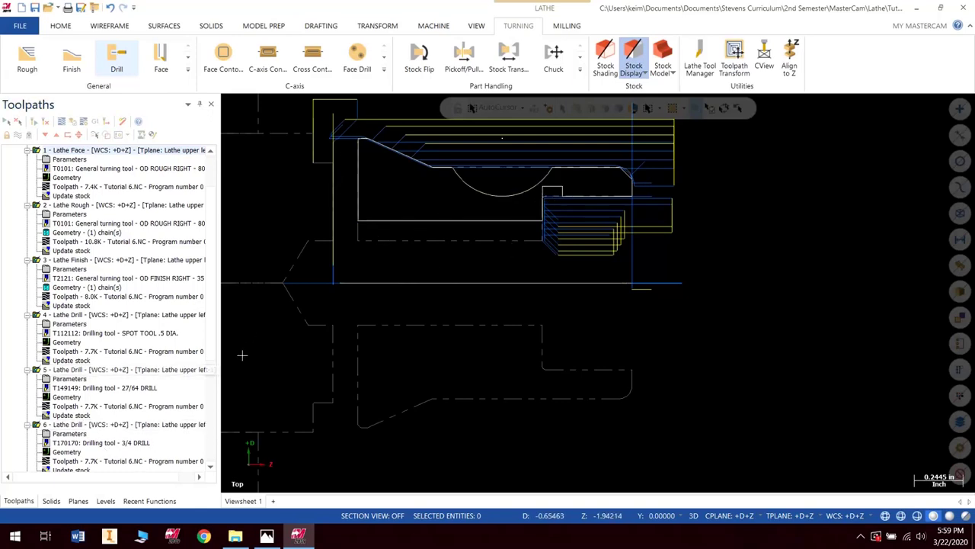
scroll(209, 288, down, 1)
scroll(210, 288, down, 3)
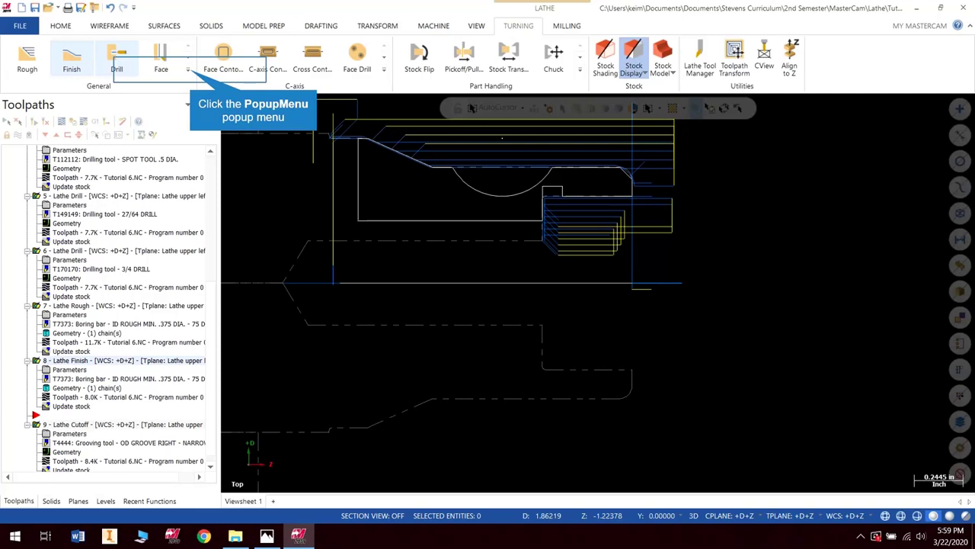
click(188, 70)
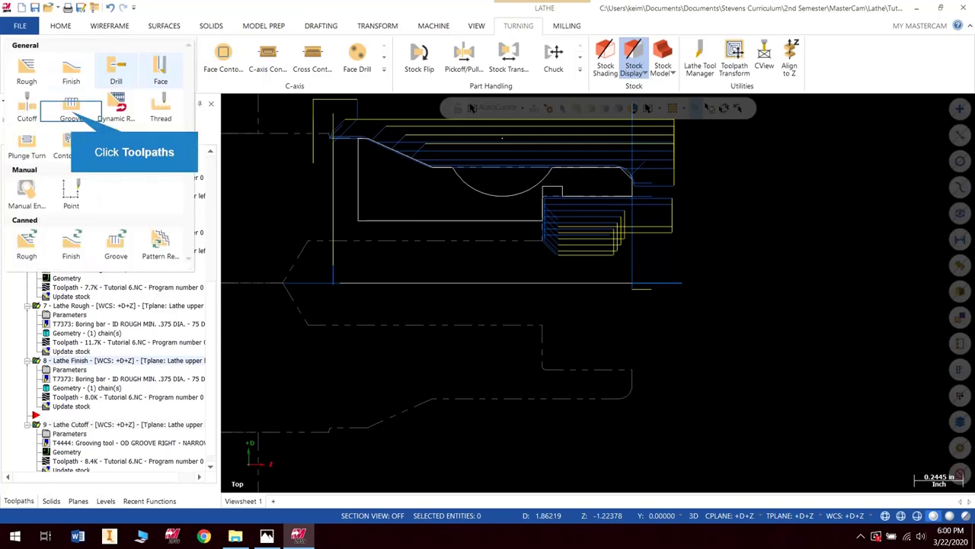
click(71, 109)
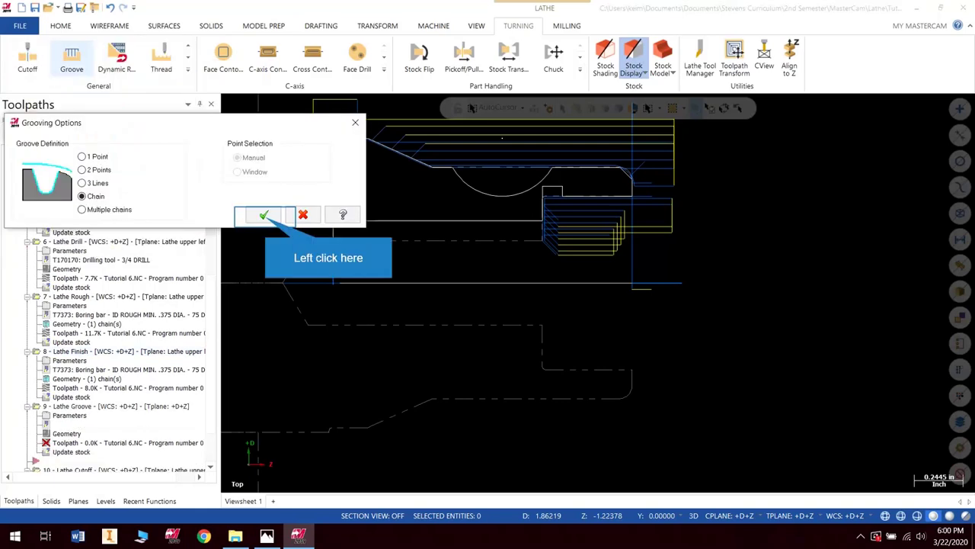
click(263, 216)
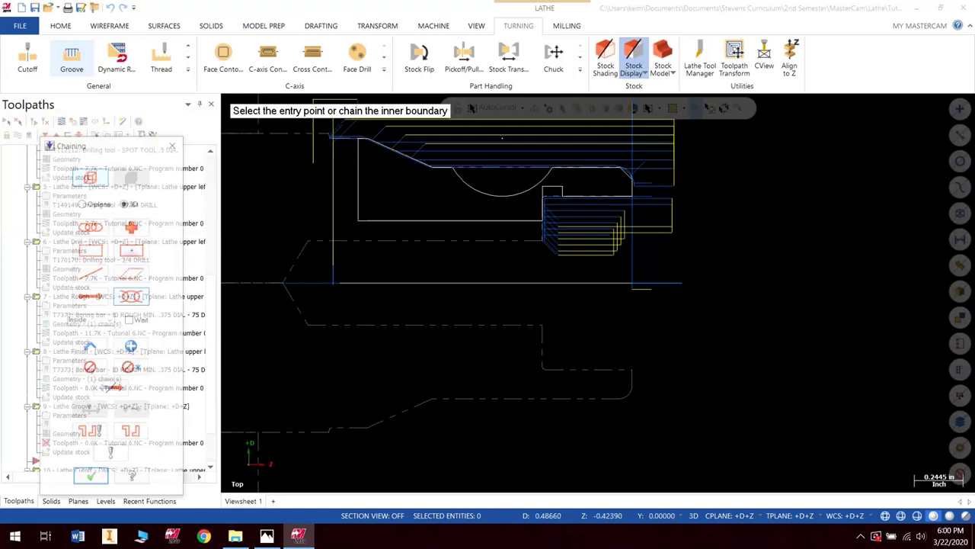
Step: Chain the internal relief groove's profile from its front wall to the inner shoulder wall
scroll(565, 207, up, 4)
click(557, 168)
click(503, 224)
click(91, 477)
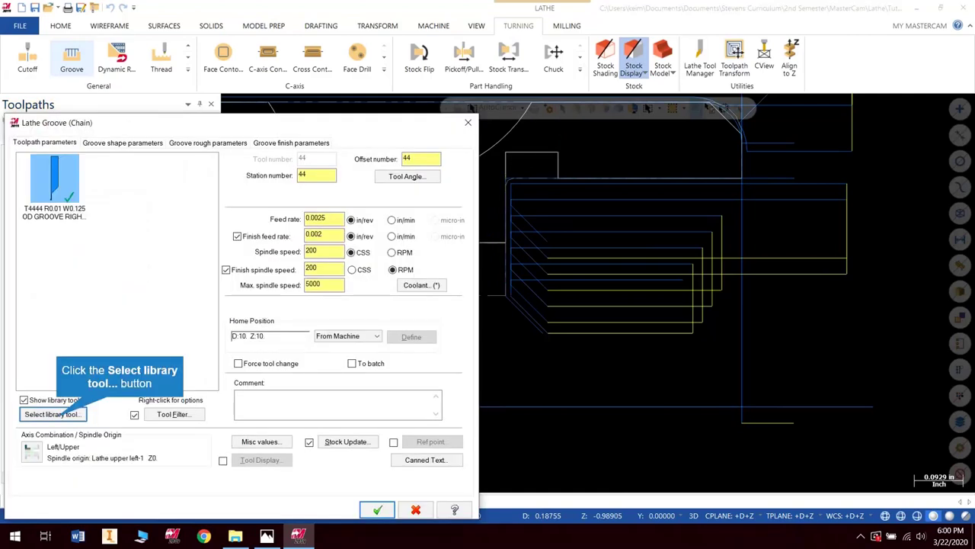
Step: Load the lathe_inch.tooldb library and choose T5151, the ID groove tool with 0.0625 width and .25 minimum diameter
click(61, 414)
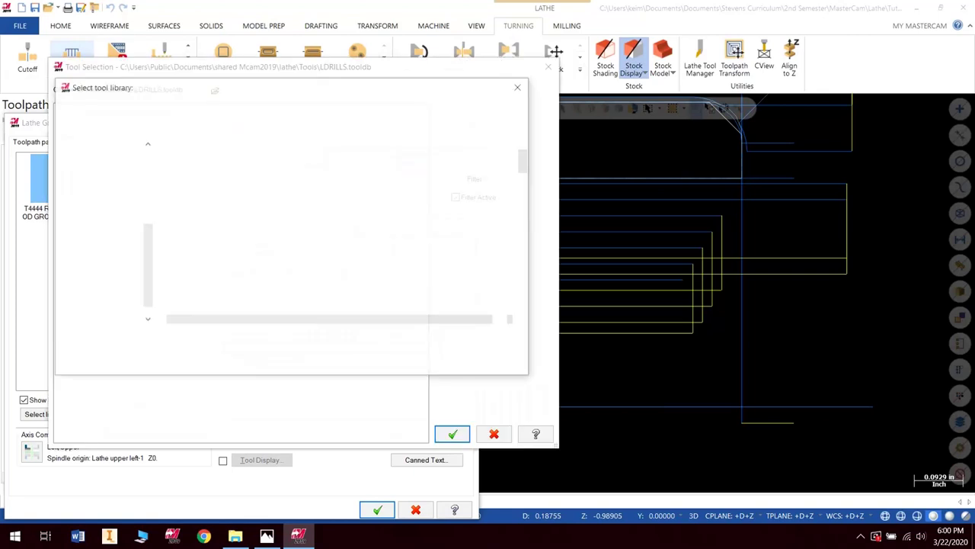
scroll(271, 265, down, 10)
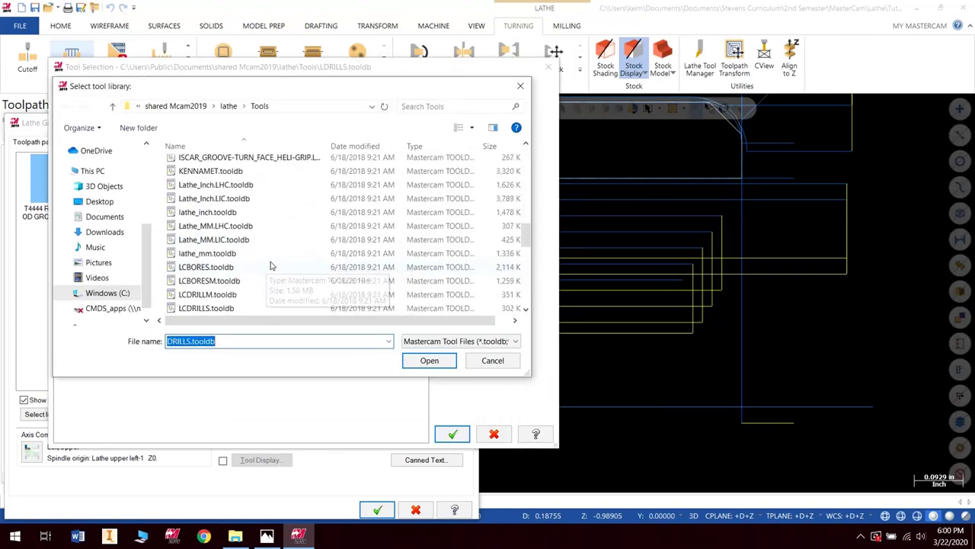
double_click(220, 212)
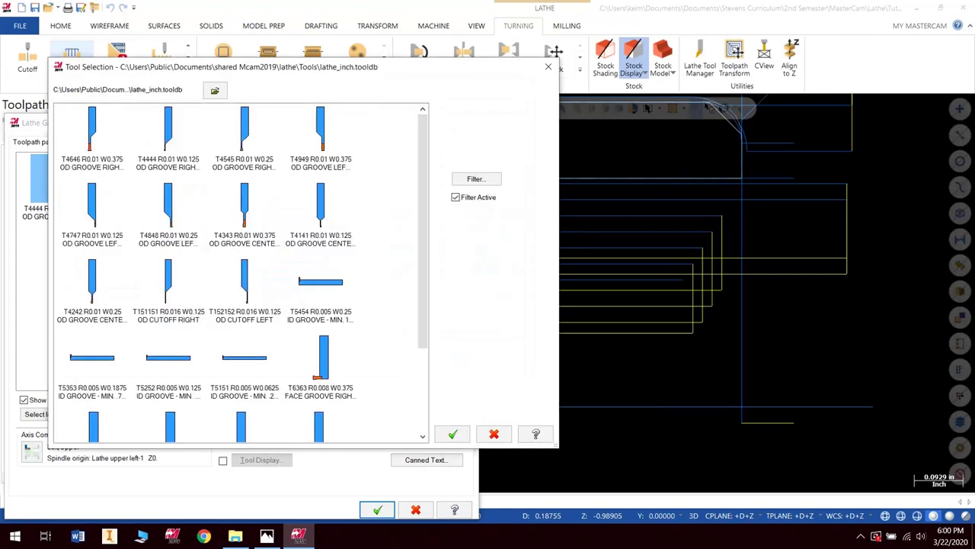
scroll(279, 286, down, 2)
scroll(279, 286, up, 1)
scroll(279, 293, down, 1)
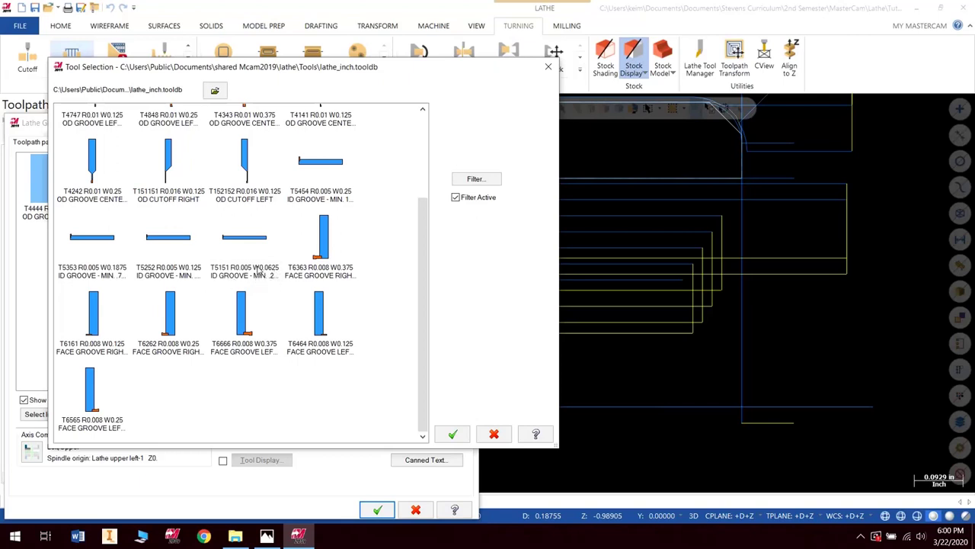
click(259, 279)
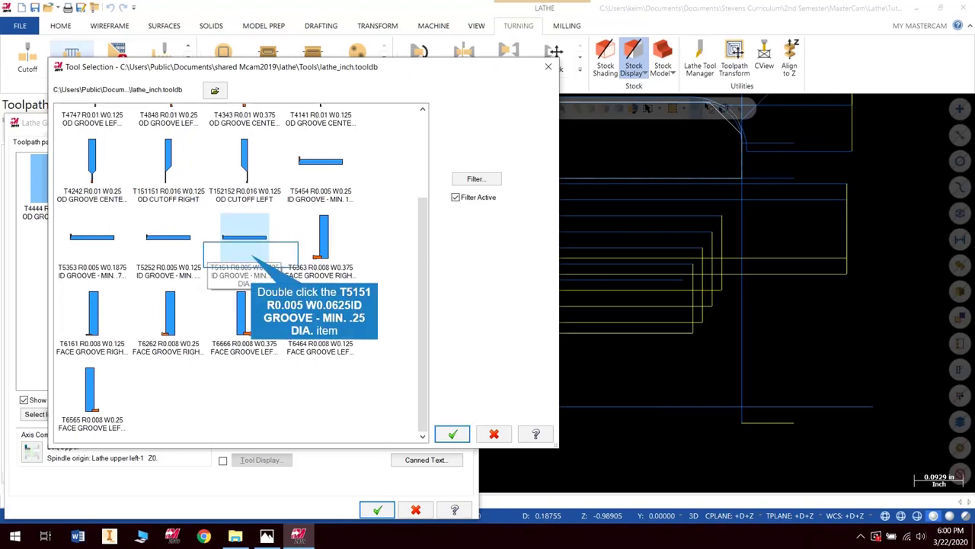
double_click(255, 267)
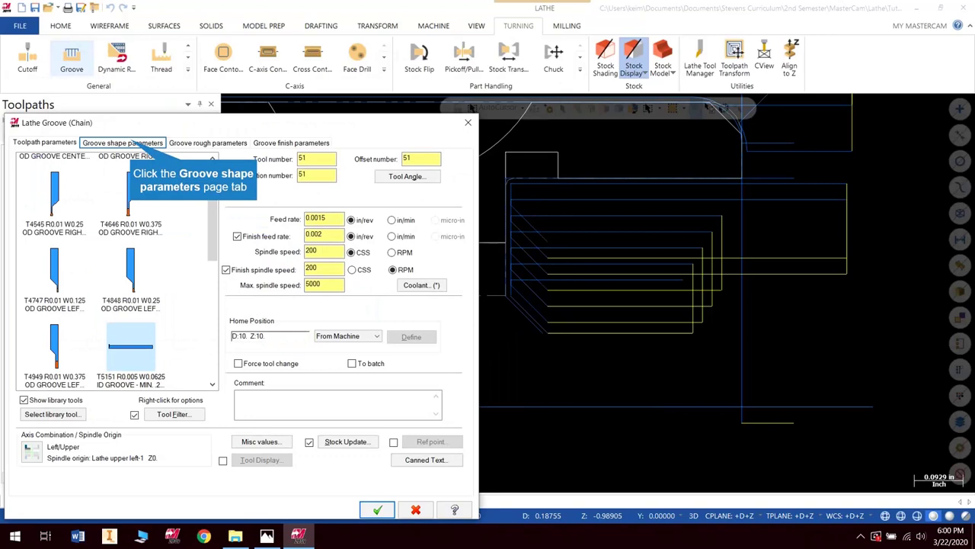
Step: Turn off using stock for the groove's outer boundary and set the finish overlap between passes to 0.01
click(123, 142)
click(110, 164)
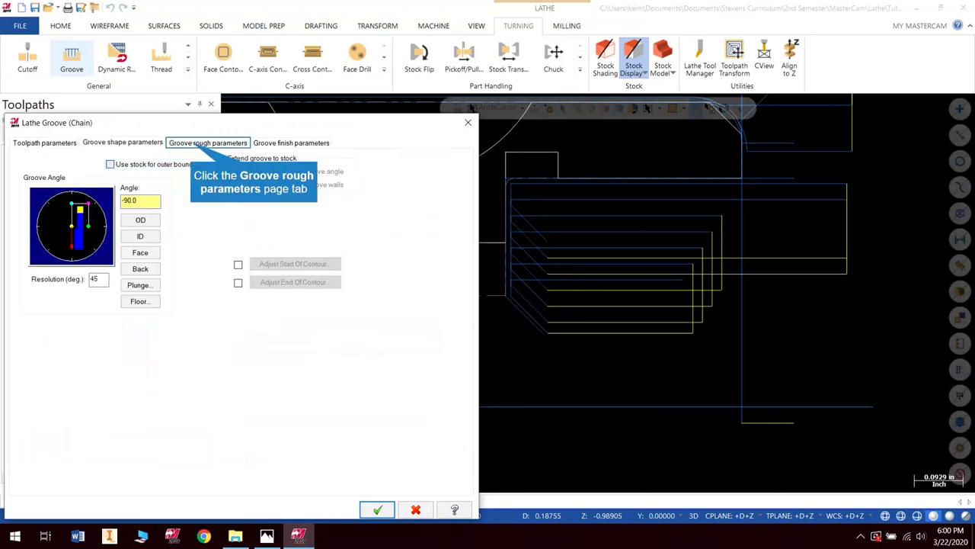
click(207, 142)
click(123, 142)
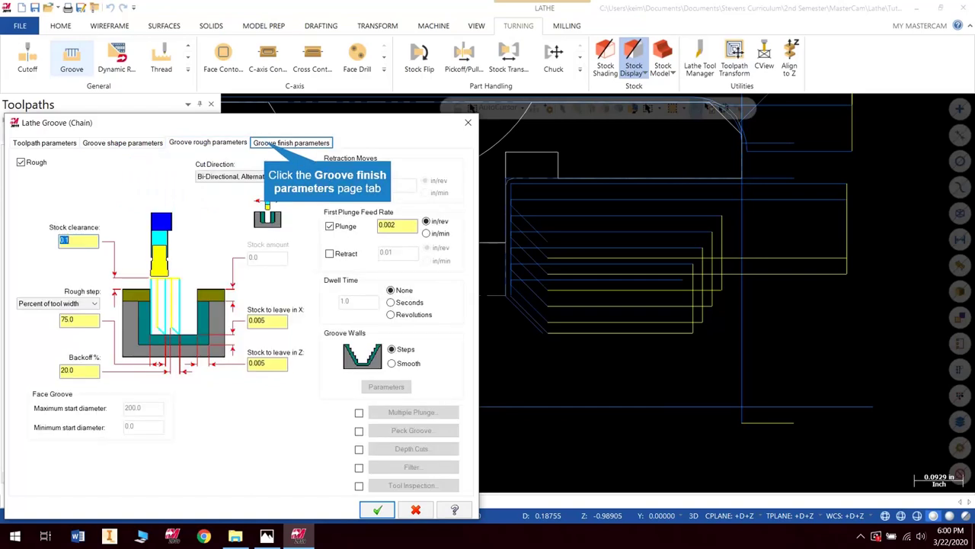
click(291, 143)
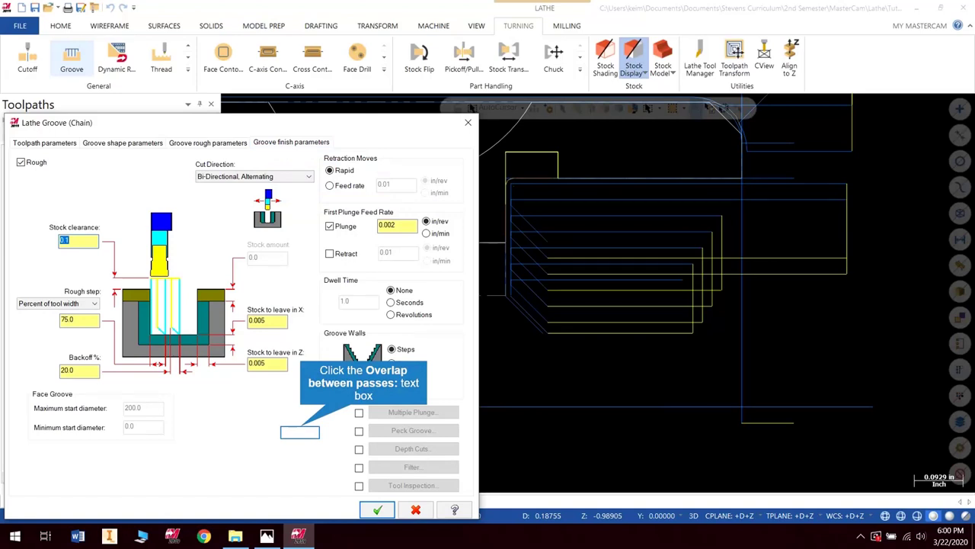
click(300, 432)
text(.01)
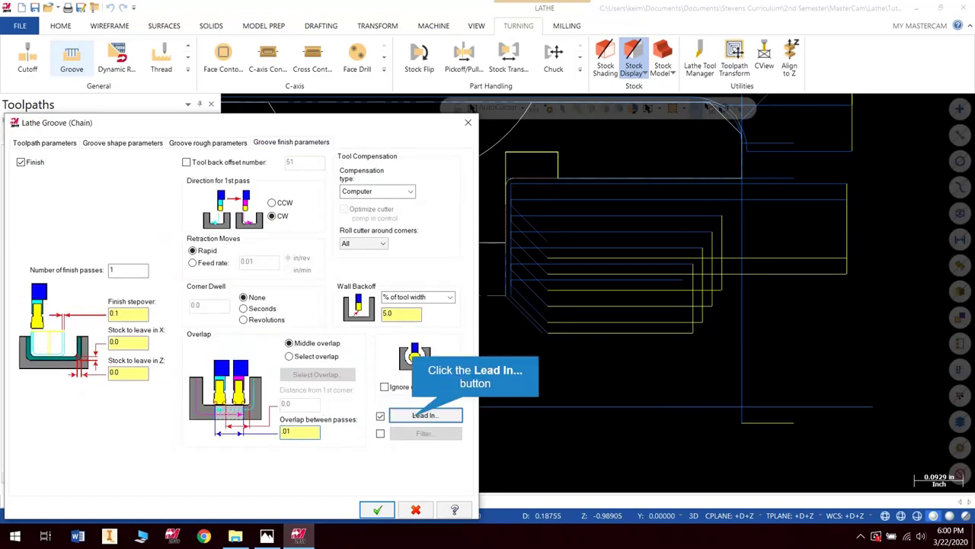
Step: Set the second pass lead-in entry vector to 90 degrees and accept the groove operation
click(425, 415)
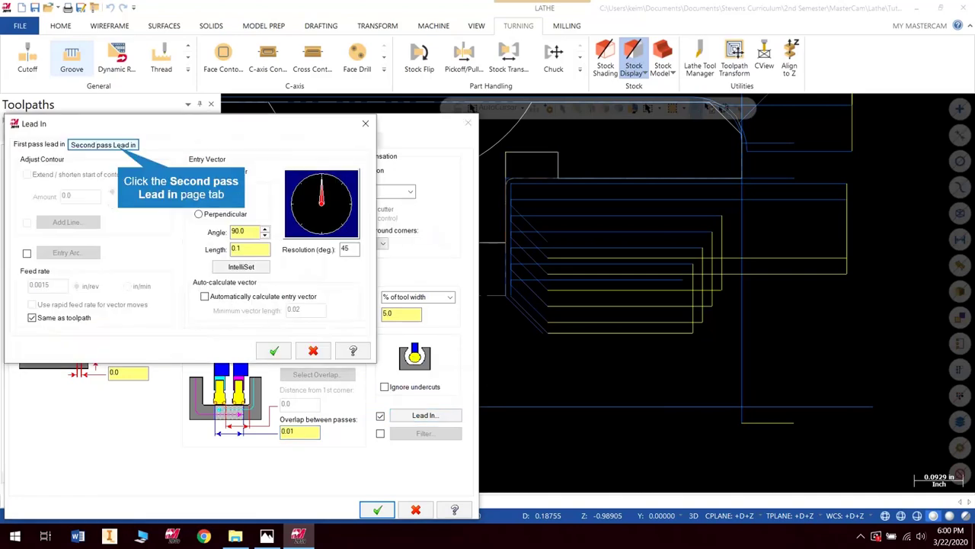
click(103, 144)
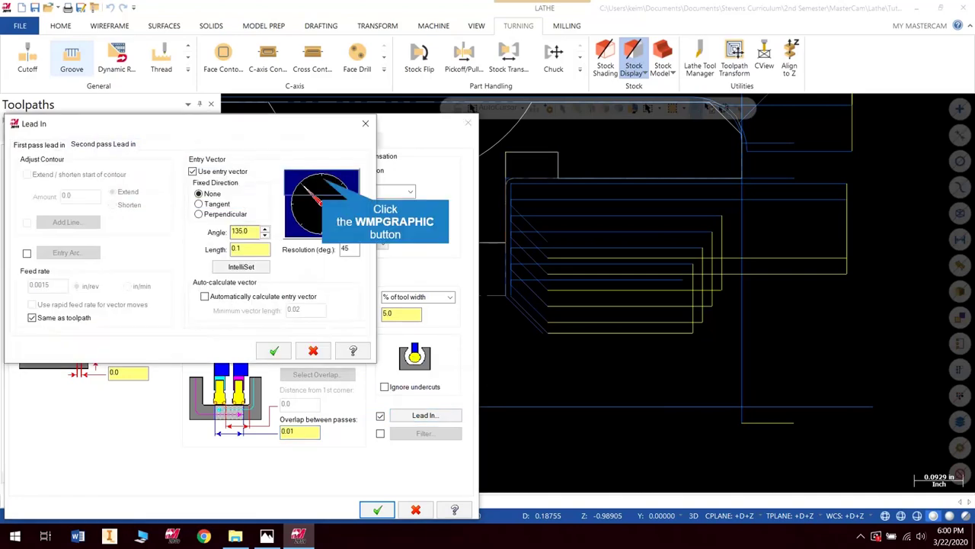
click(322, 179)
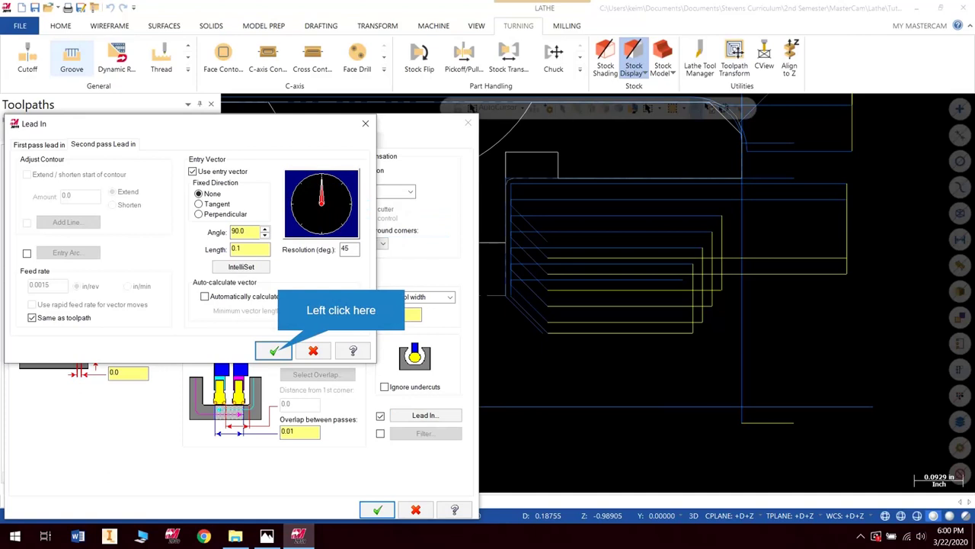
click(273, 350)
click(377, 509)
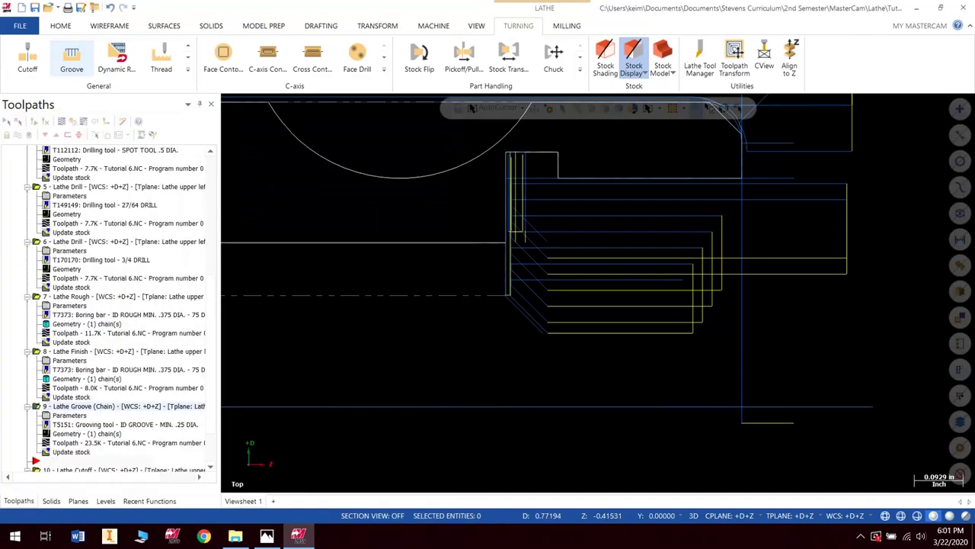
Step: Verify the Lathe Groove operation by playing its simulation with a close view of the bore, then close the simulator
scroll(266, 333, down, 3)
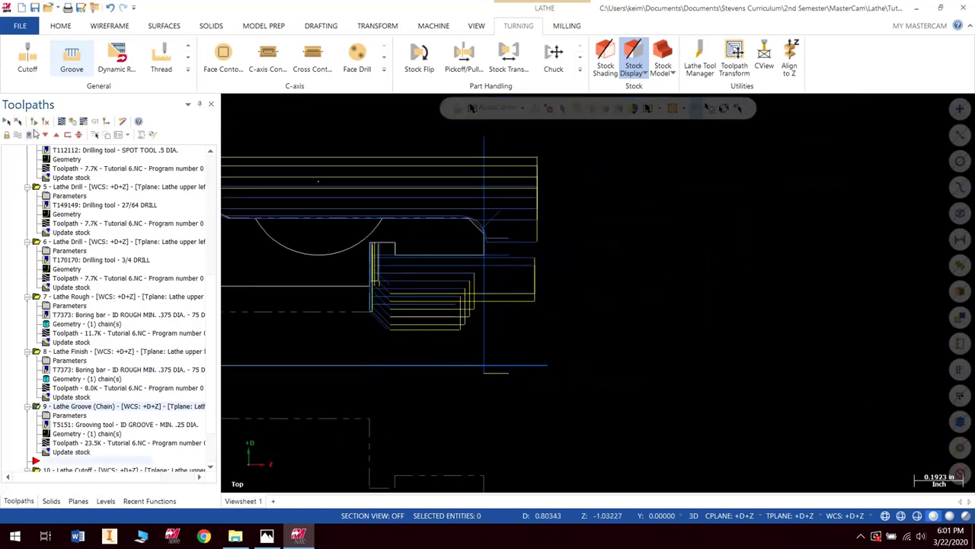
click(70, 122)
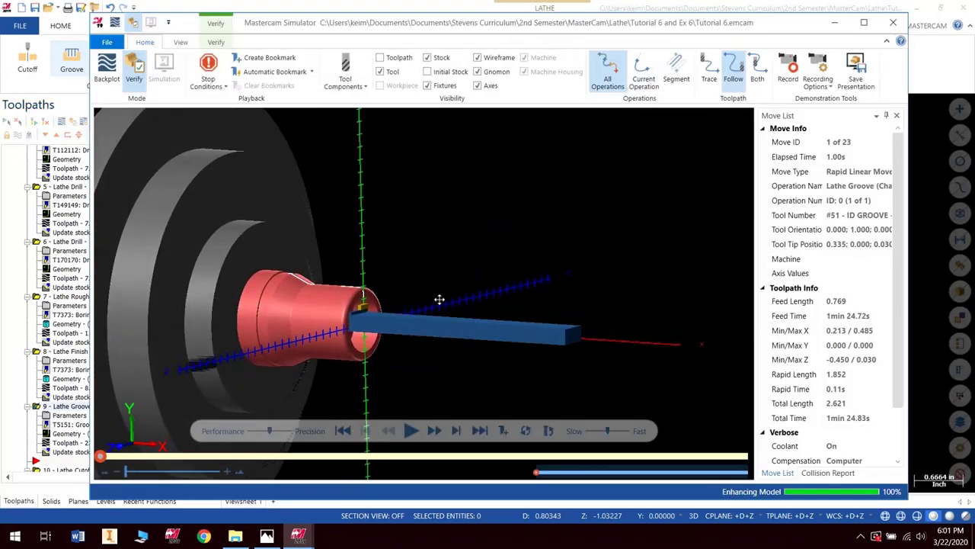
middle_drag(440, 300, 442, 300)
scroll(442, 300, down, 1)
mouse_move(471, 355)
middle_down()
mouse_move(446, 358)
mouse_move(502, 347)
mouse_move(484, 356)
middle_up()
scroll(427, 327, up, 3)
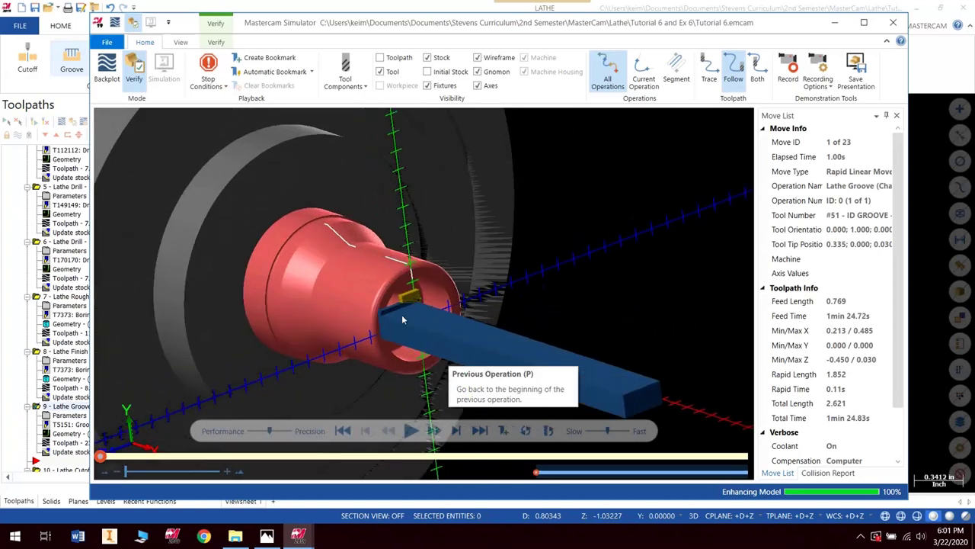
scroll(403, 319, up, 1)
click(411, 430)
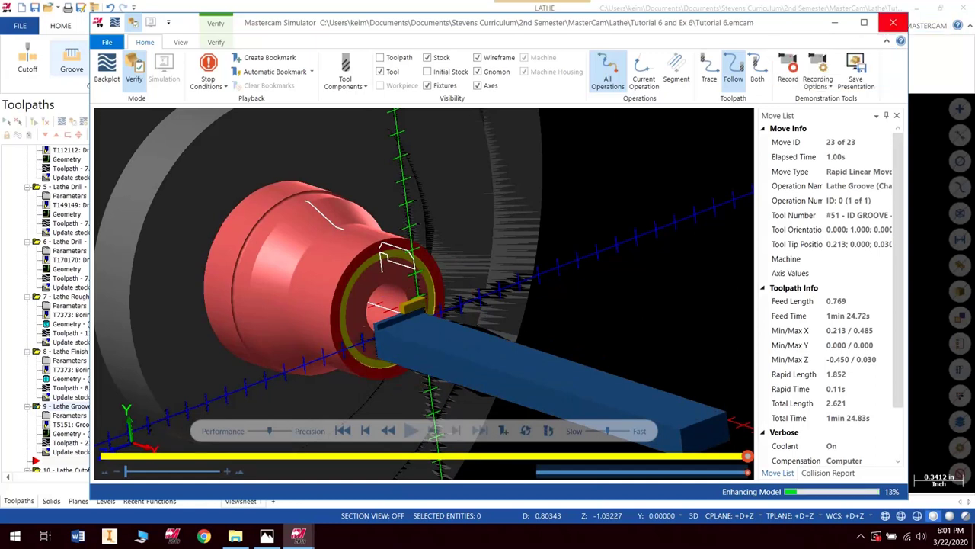
click(893, 22)
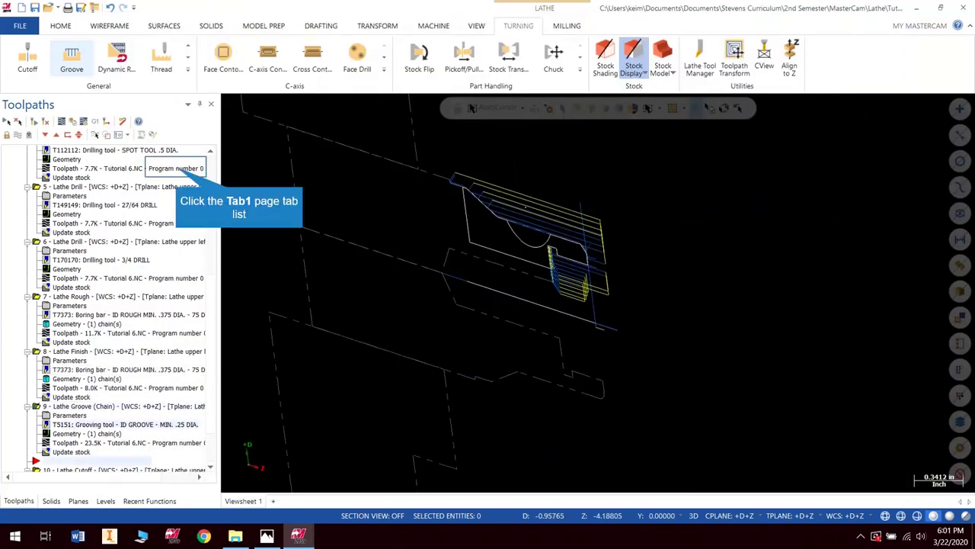
Step: Change the shank cross section of the T5151 grooving tool's holder to round
click(174, 158)
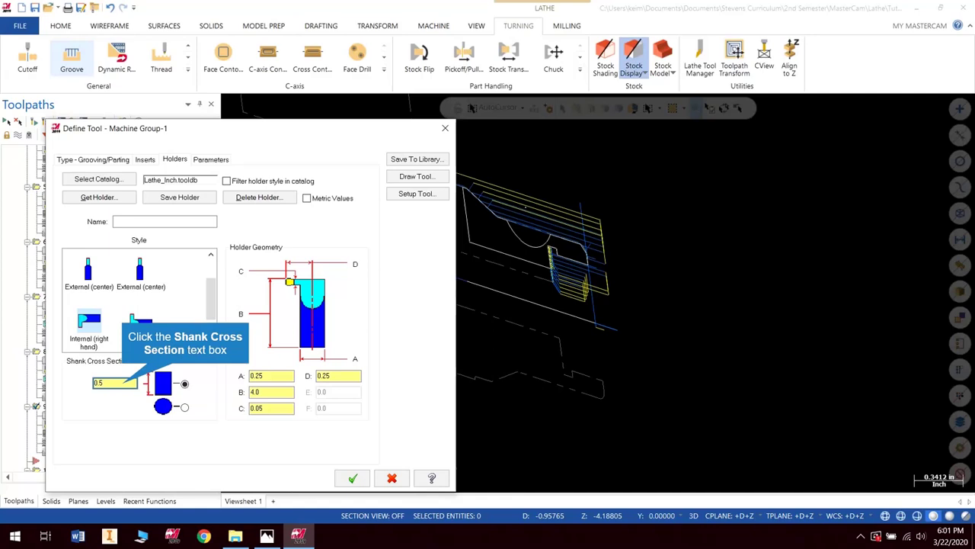
click(115, 383)
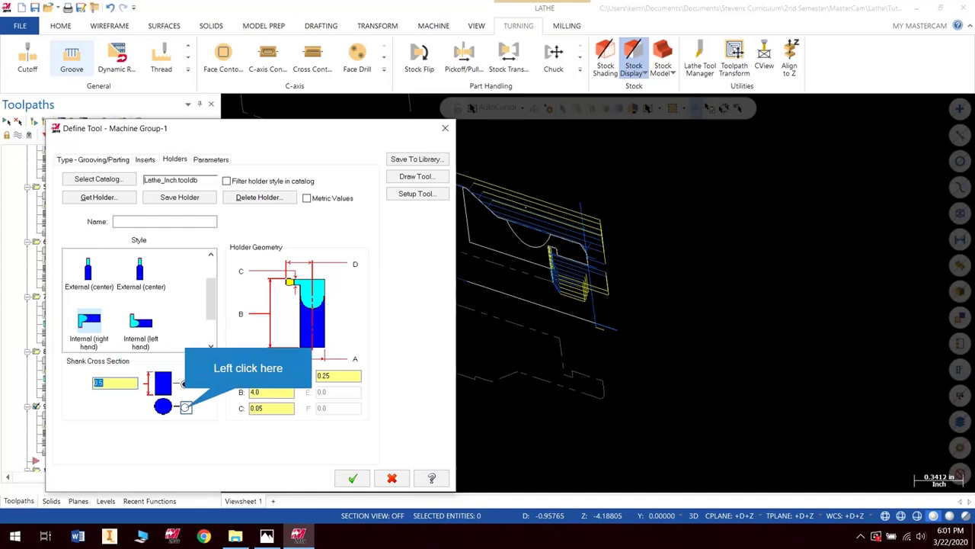
click(185, 407)
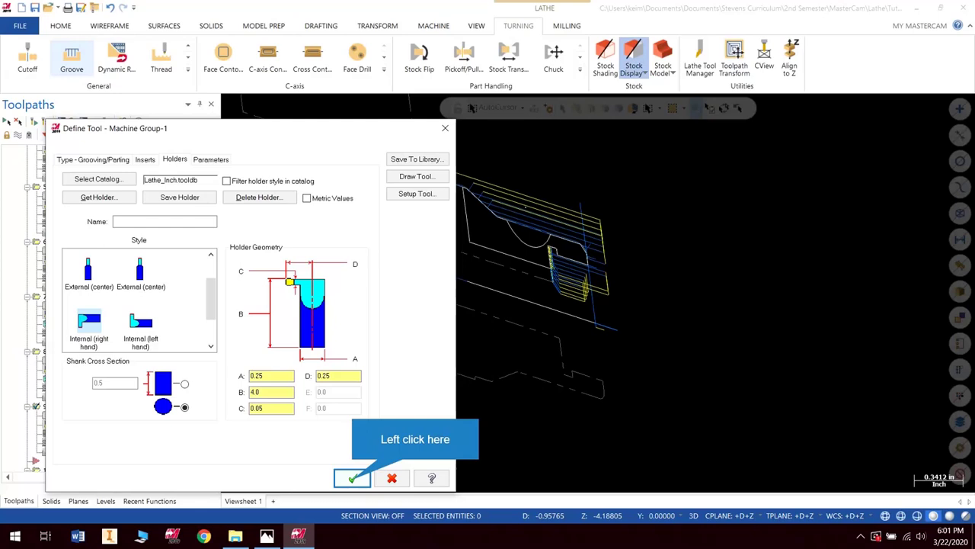
click(352, 478)
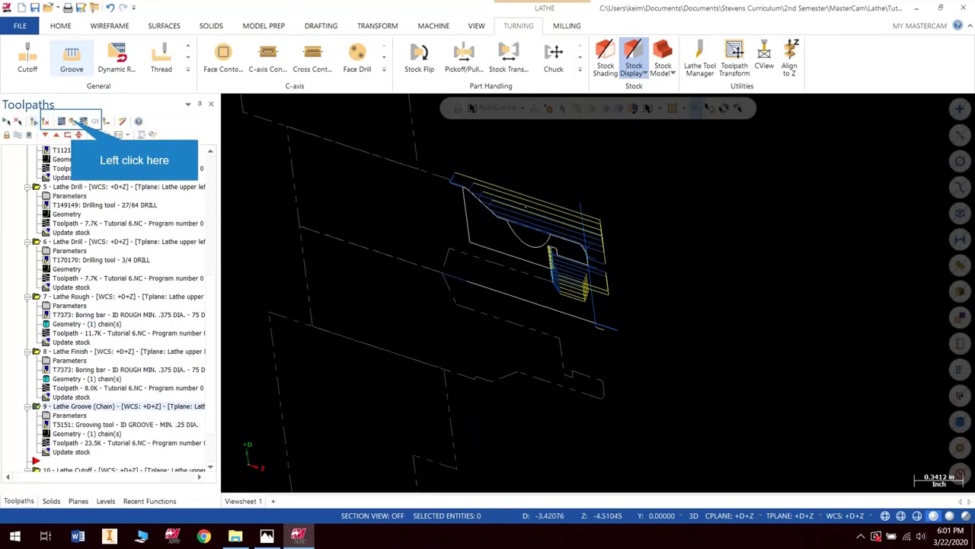
Step: Simulate the groove operation with the round-shank holder, viewing the tool inside the bore, then close the simulator
click(73, 121)
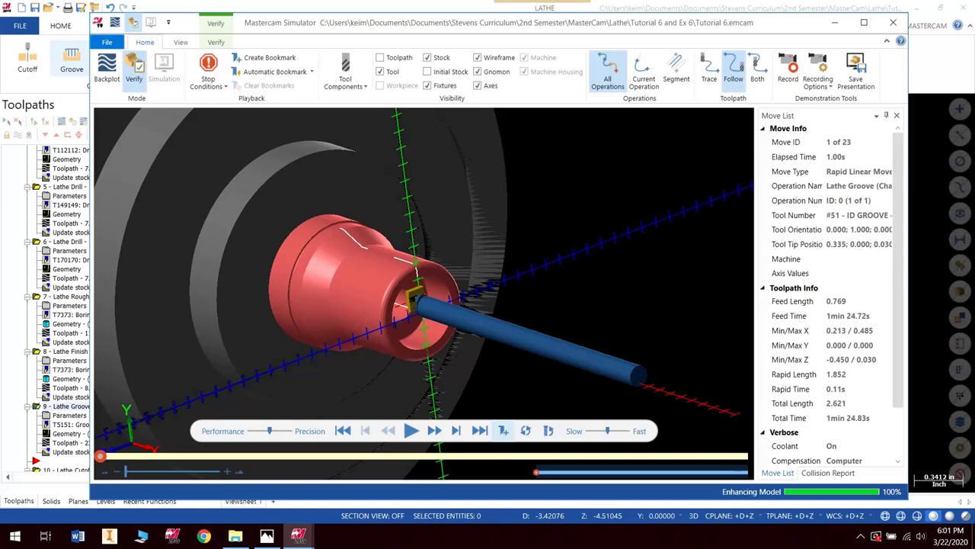
scroll(436, 333, up, 2)
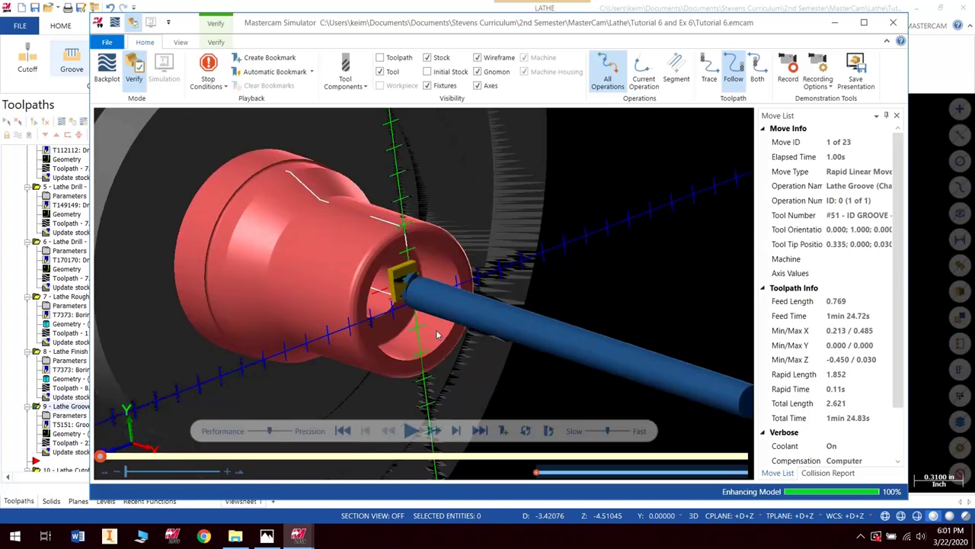
mouse_move(502, 323)
middle_down()
mouse_move(488, 339)
mouse_move(503, 323)
middle_up()
click(412, 431)
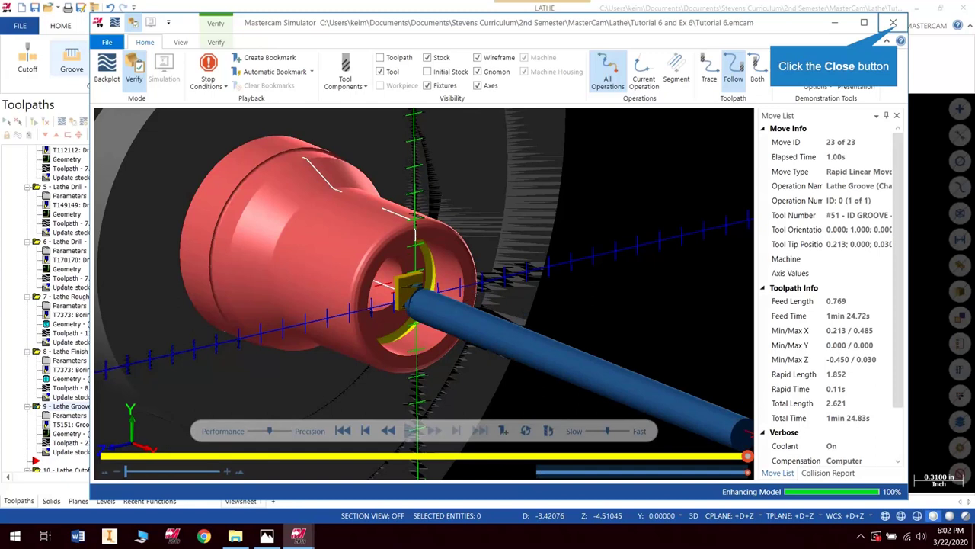
click(893, 22)
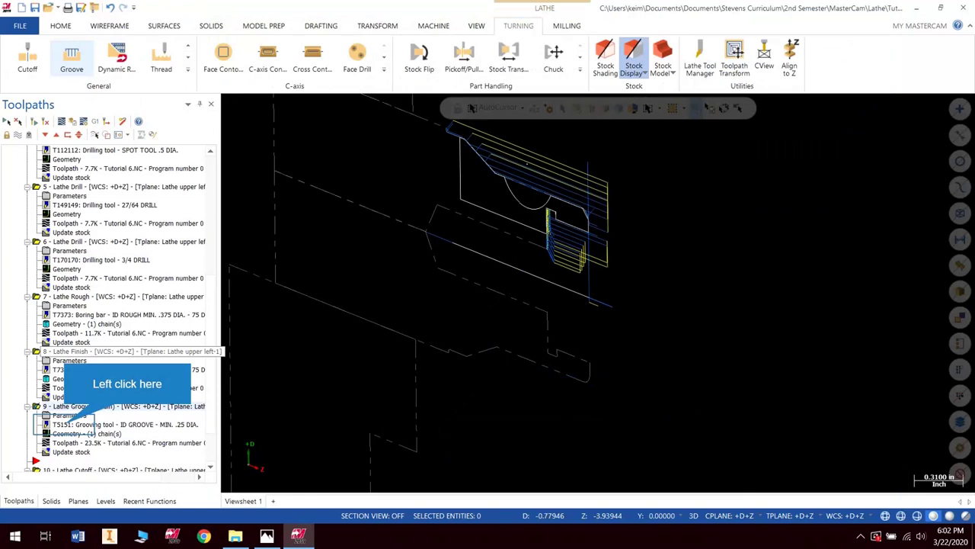
Step: Set the T5151 grooving insert's E dimension to .125 and its insert thickness to .125
click(64, 424)
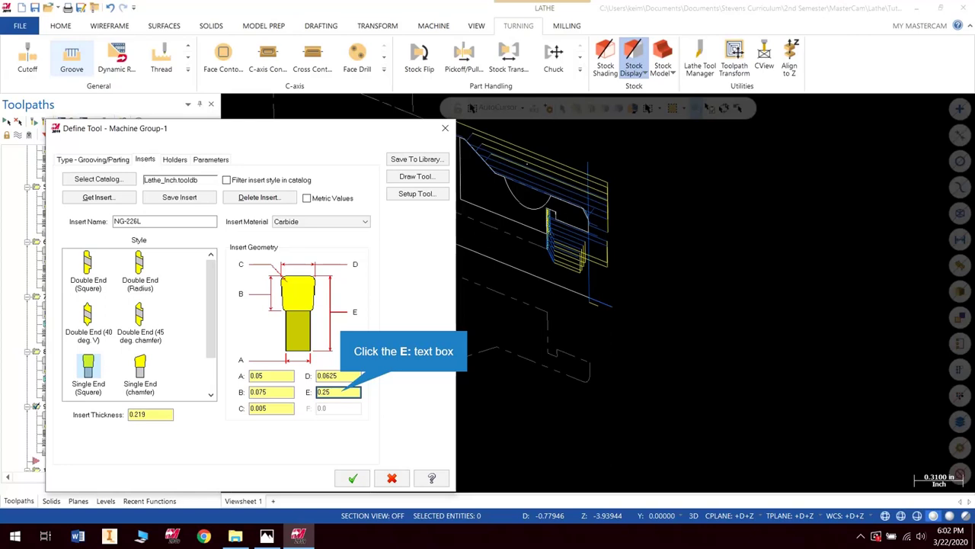
click(338, 392)
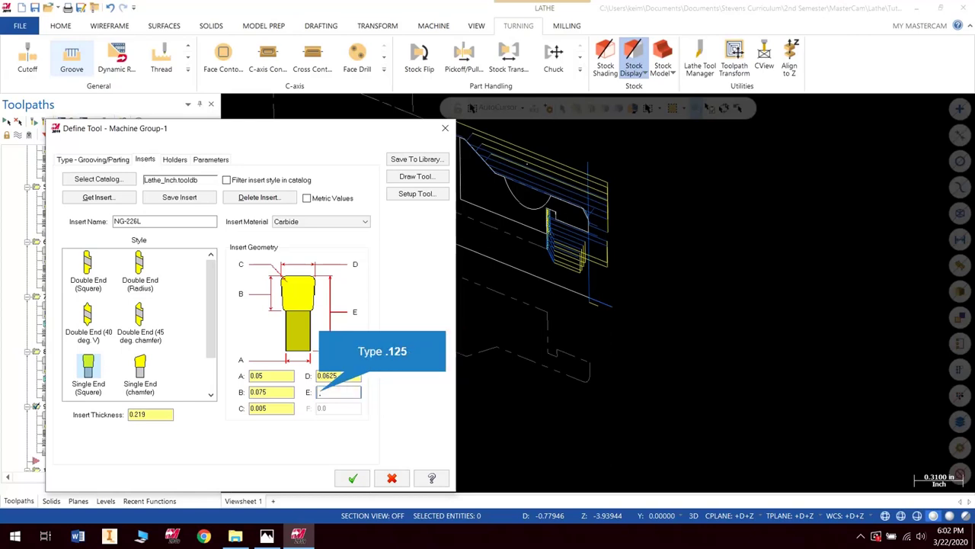
text(.125)
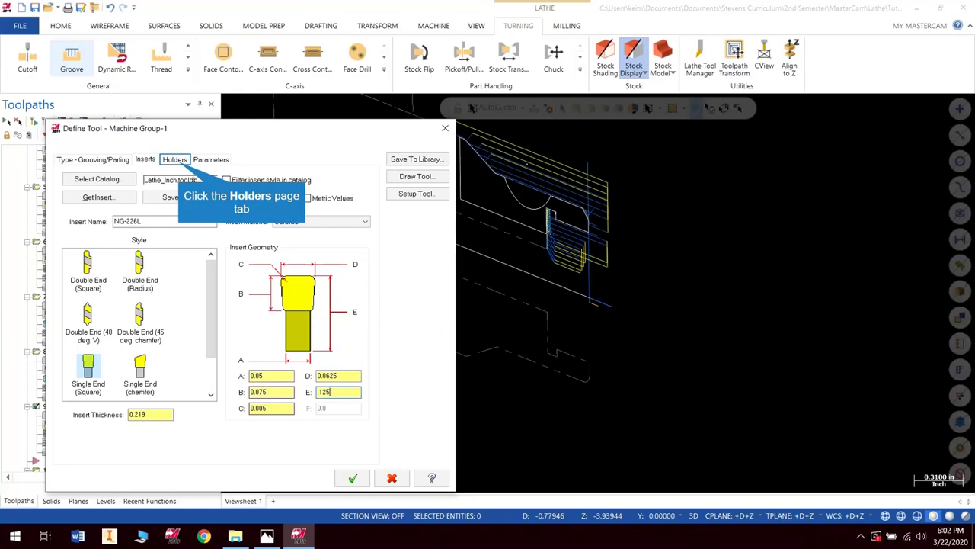
click(174, 160)
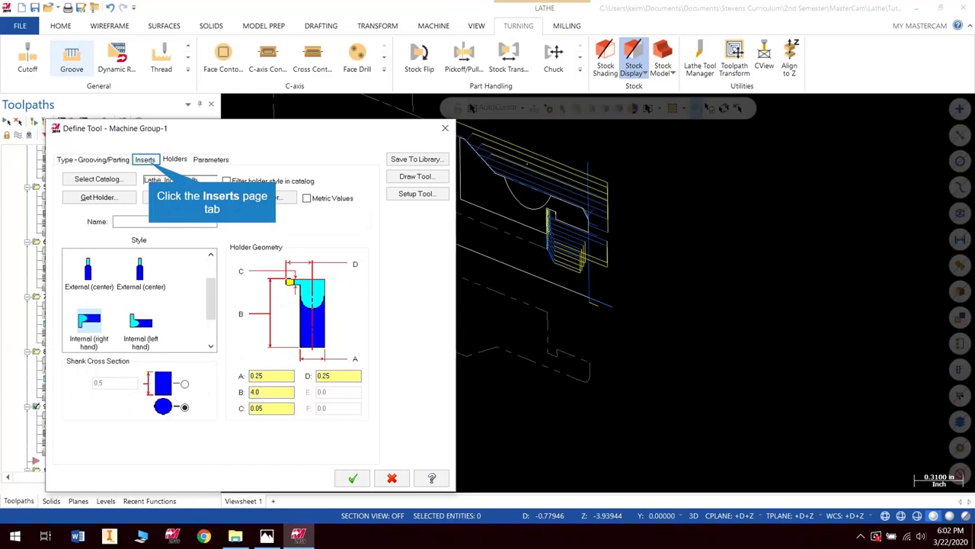
click(144, 159)
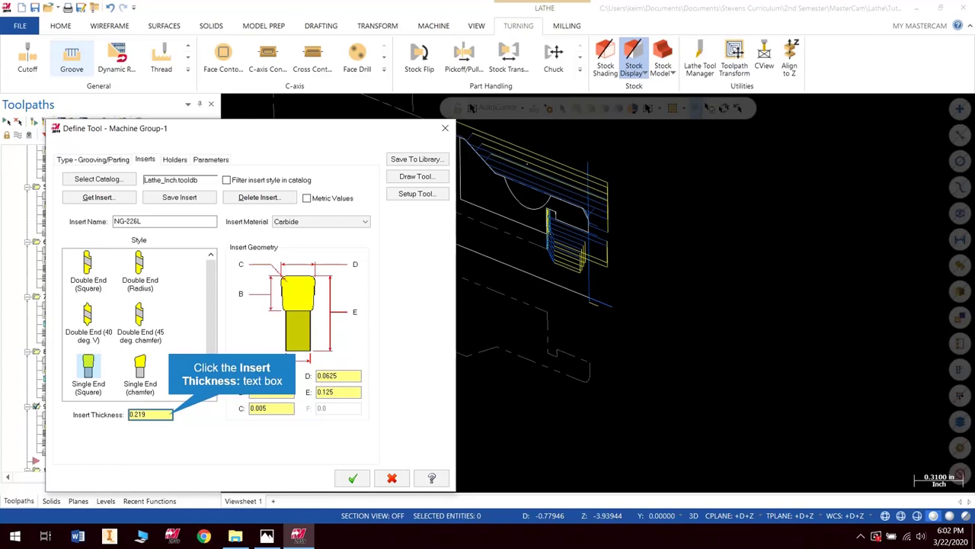
click(150, 414)
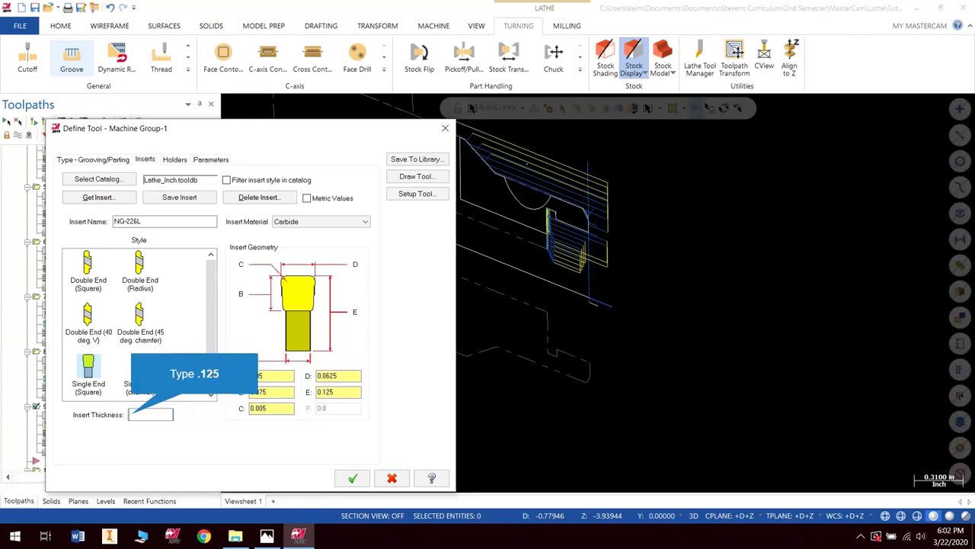
text(.125)
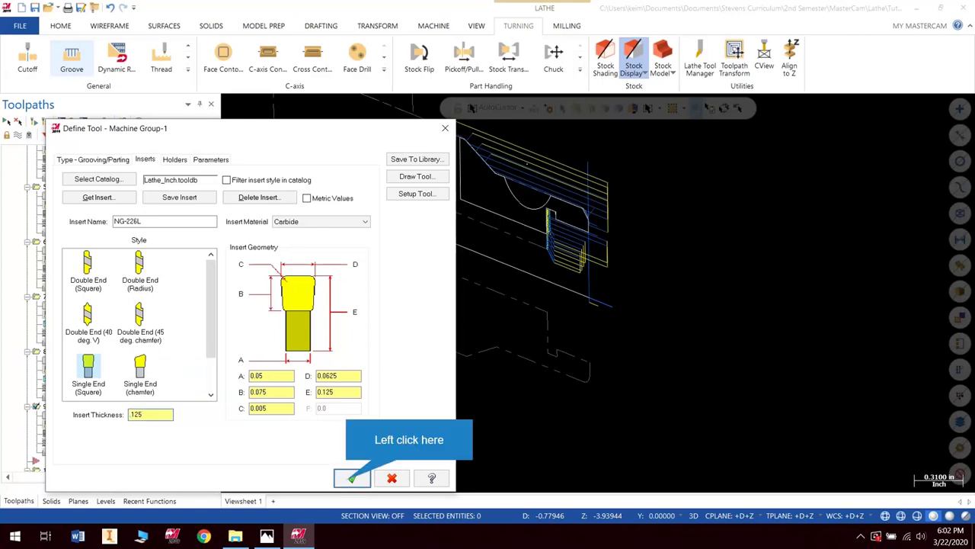
click(352, 478)
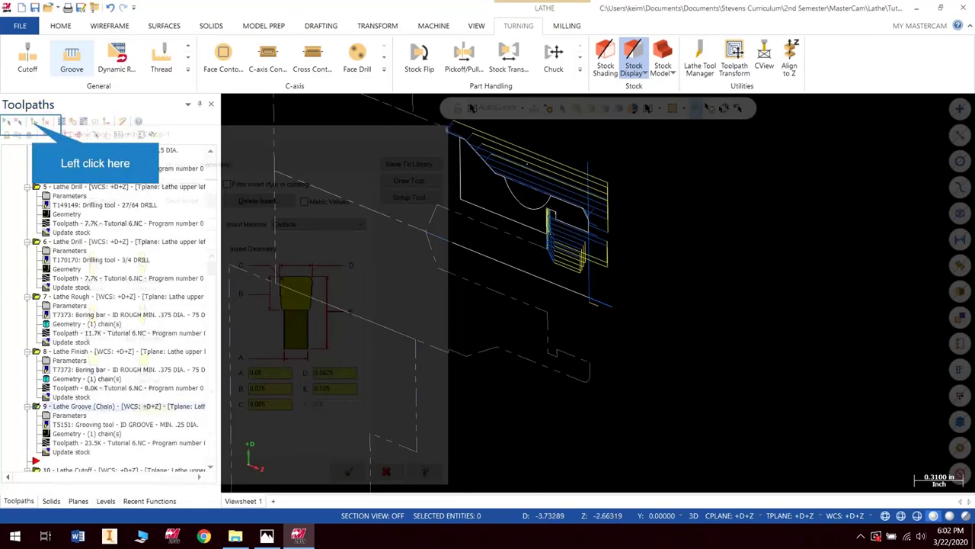
Step: Verify the groove operation with the resized insert, examining tool clearance from the bore's end and playing the cut
click(83, 121)
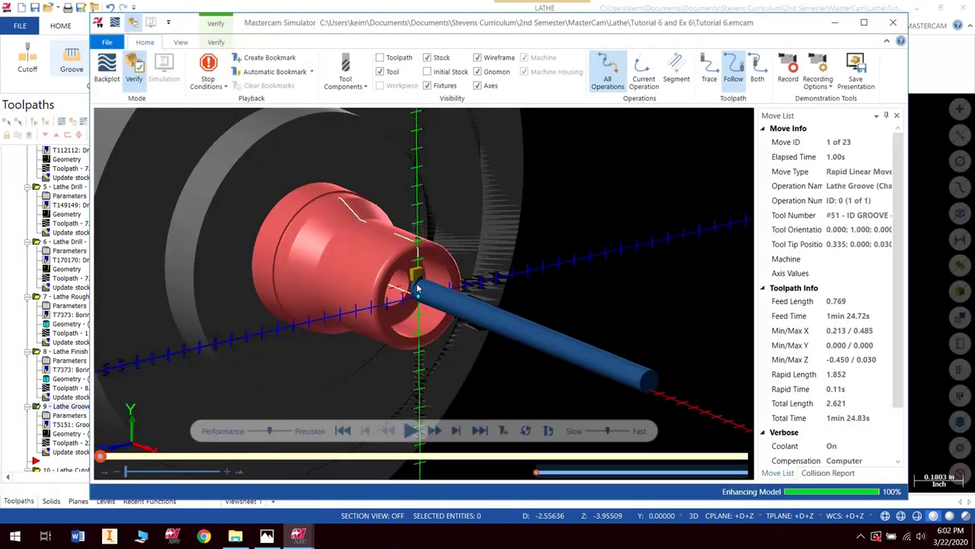
scroll(421, 298, up, 5)
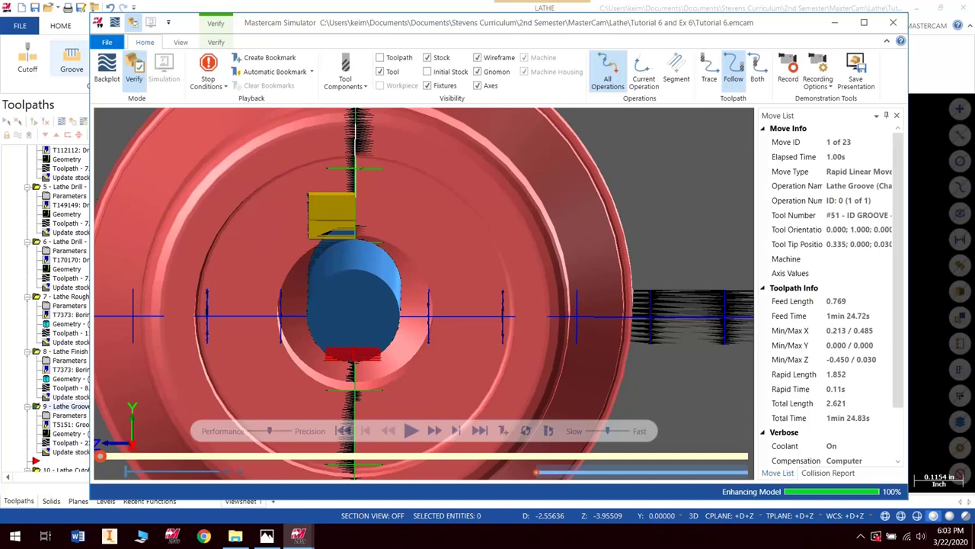
scroll(358, 379, down, 1)
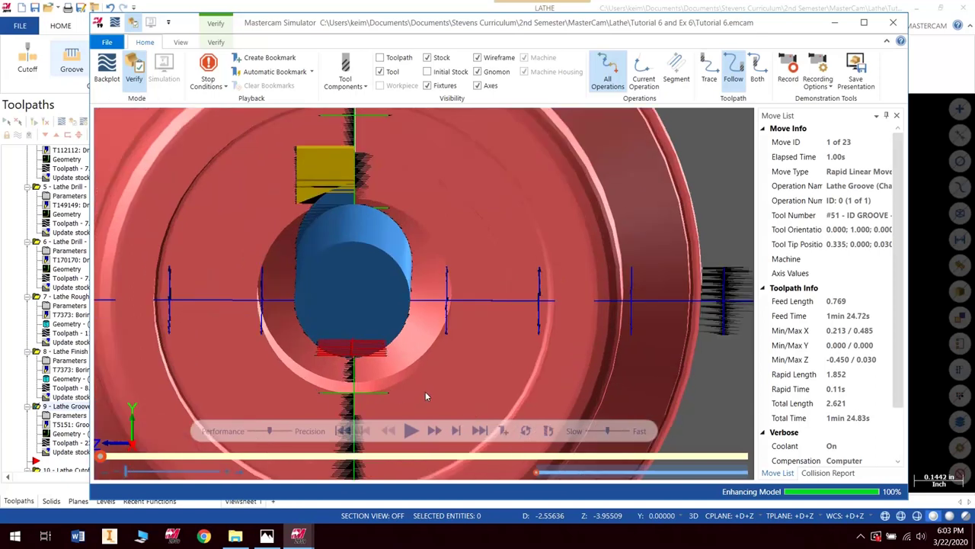
scroll(434, 401, down, 2)
middle_drag(531, 303, 544, 325)
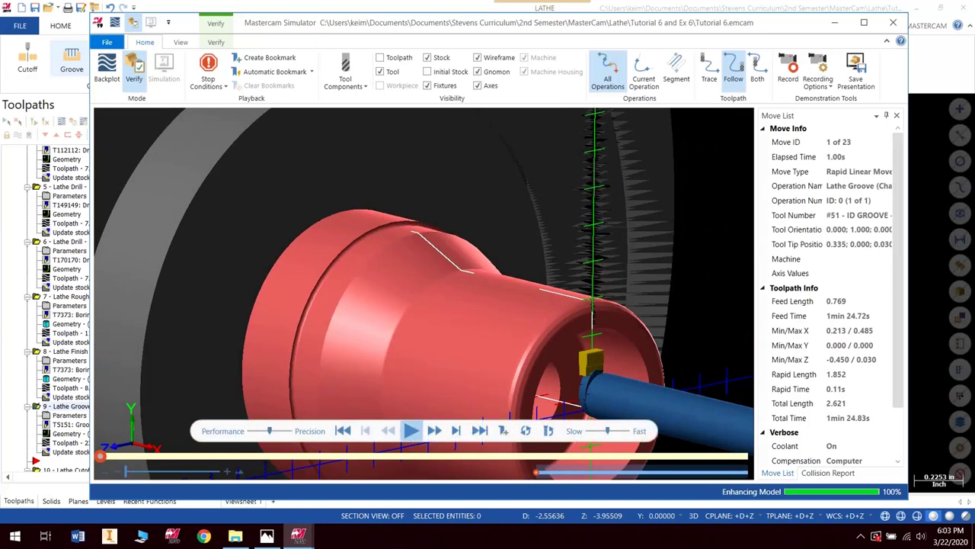
click(412, 430)
scroll(457, 430, down, 1)
scroll(519, 320, down, 4)
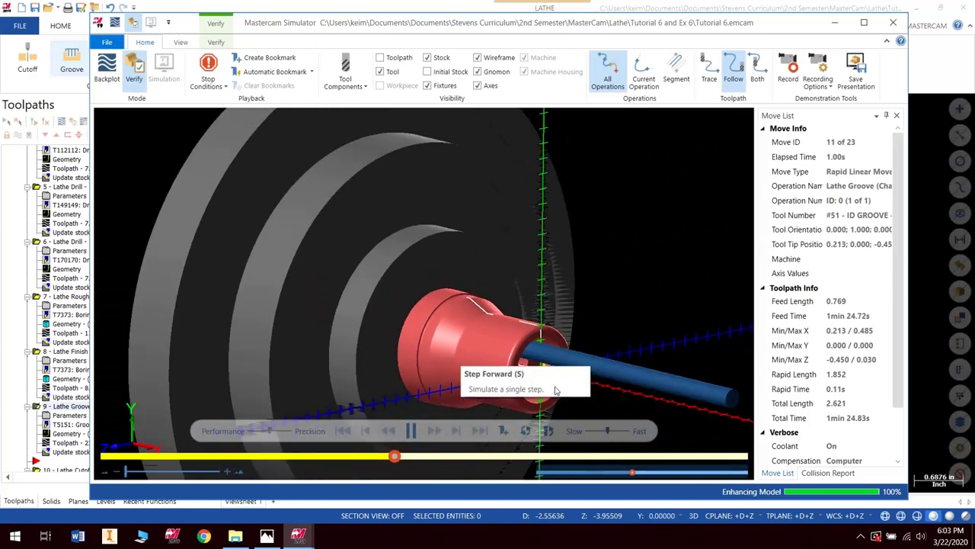
scroll(629, 406, up, 3)
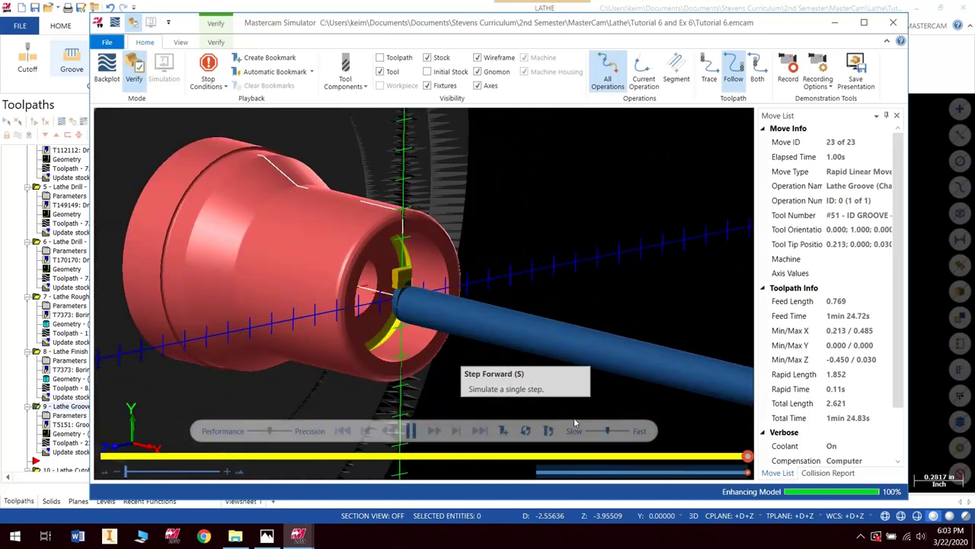
Step: Inspect the simulated internal groove up close, then return the graphics view to Top (WCS)
scroll(392, 318, up, 2)
mouse_move(393, 317)
middle_down()
mouse_move(414, 305)
mouse_move(394, 309)
mouse_move(404, 314)
middle_up()
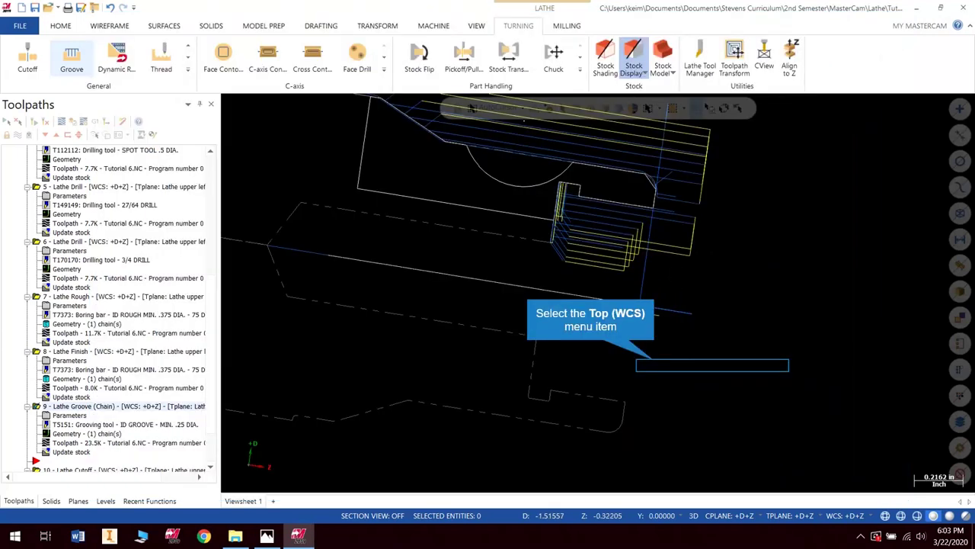
click(711, 365)
scroll(432, 333, up, 2)
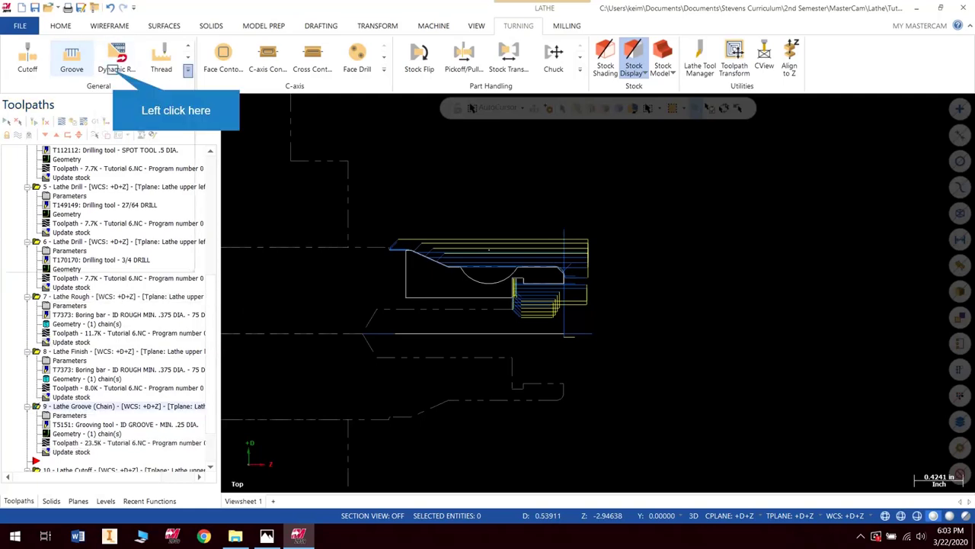
Step: Start a new lathe drill operation and load the LTAPS.tooldb tool library for it
click(117, 59)
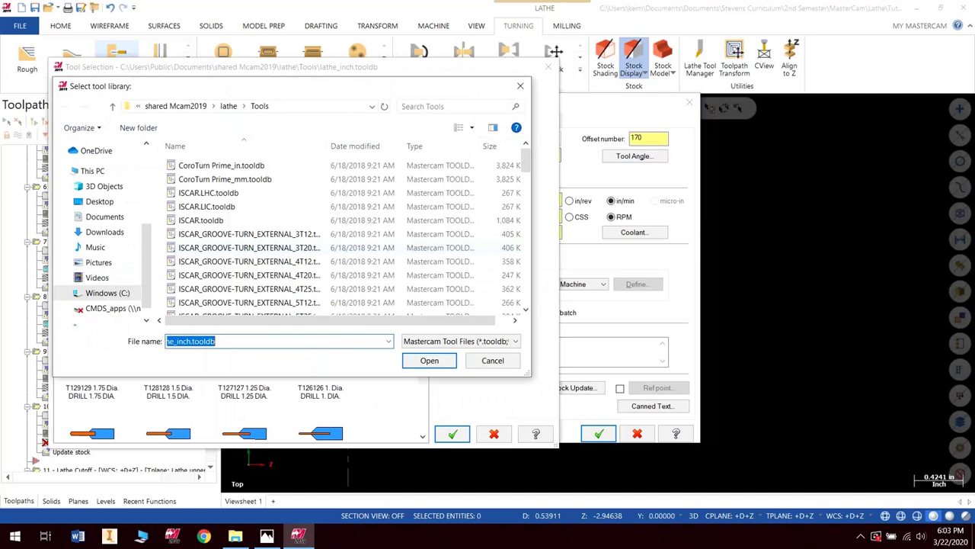
scroll(251, 305, down, 10)
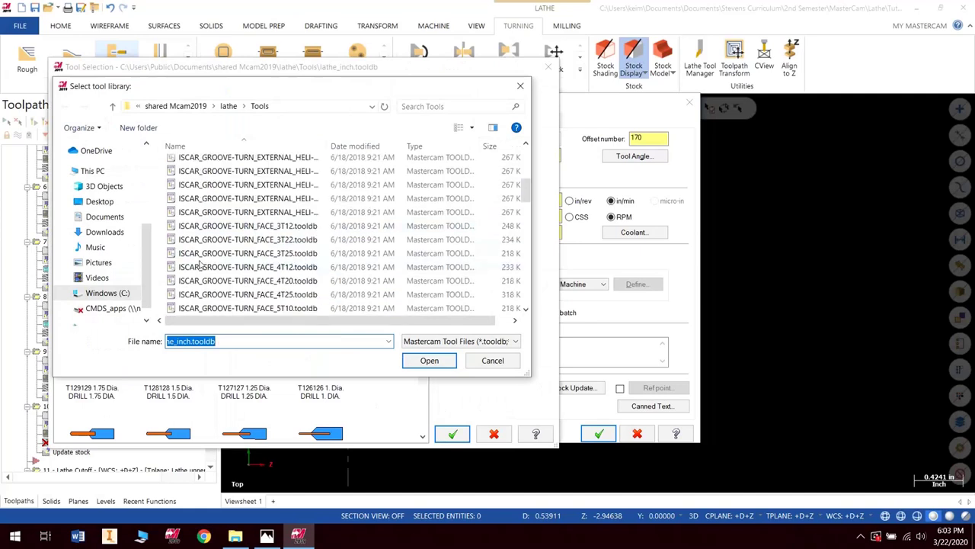
scroll(252, 305, up, 3)
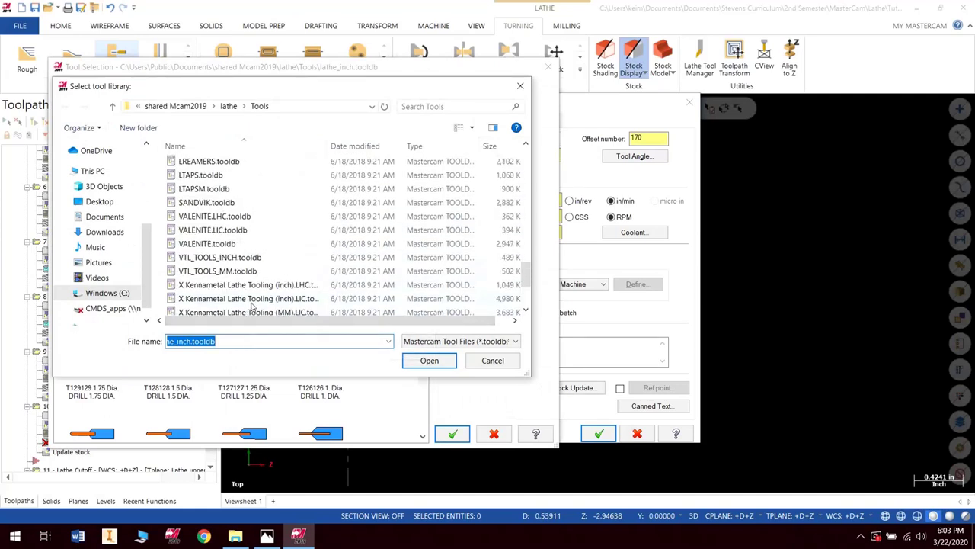
double_click(200, 175)
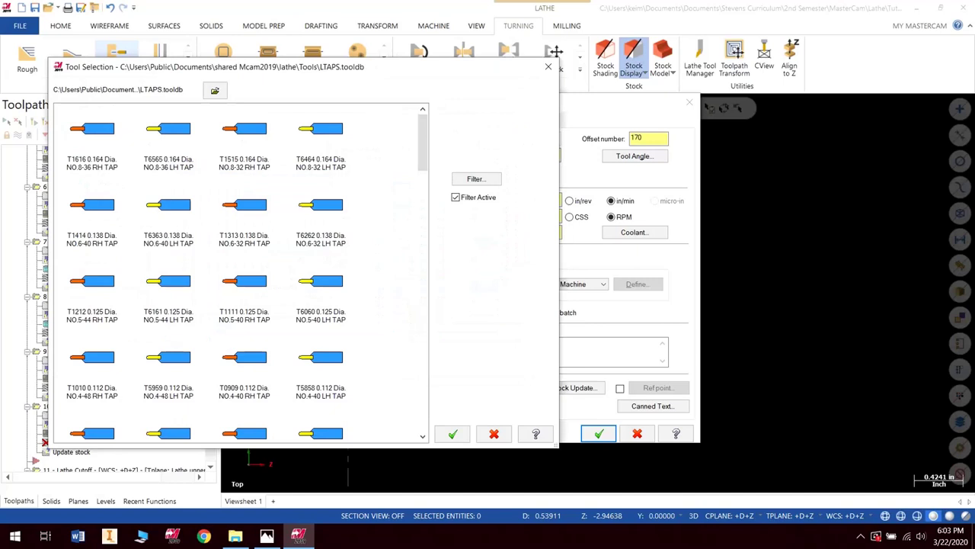
Step: Choose the T2929 0.5 diameter 1/2-13 RH tap from the library as the operation's tool
scroll(370, 283, down, 5)
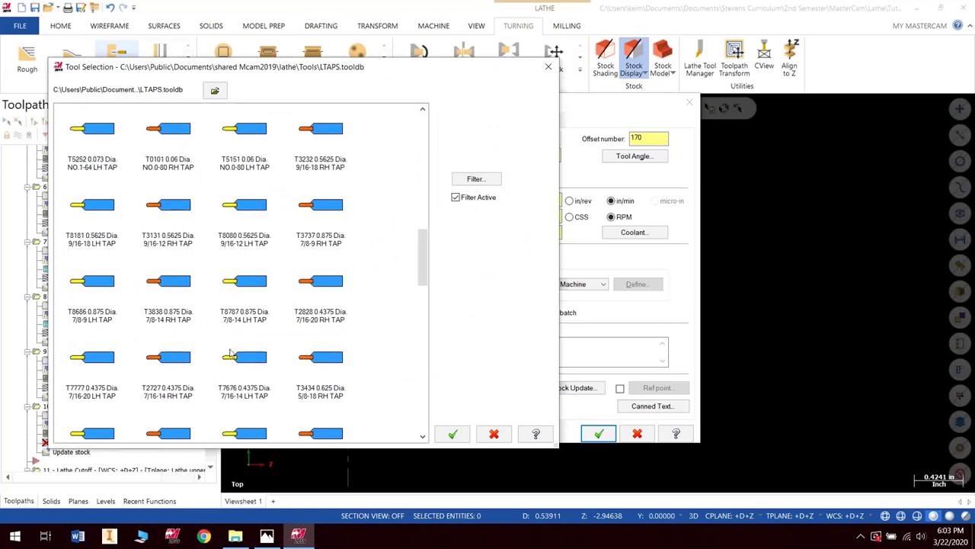
scroll(235, 350, up, 4)
scroll(235, 351, down, 8)
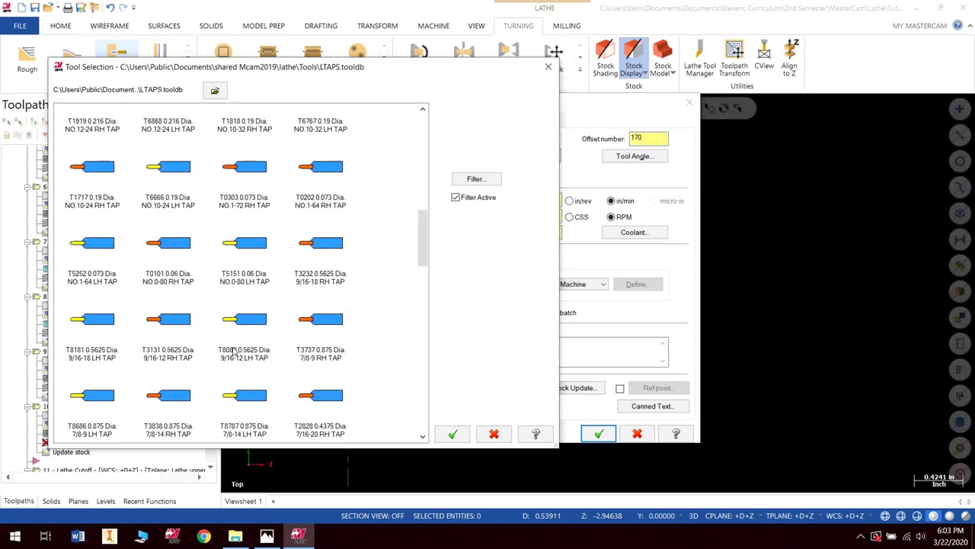
scroll(234, 354, down, 3)
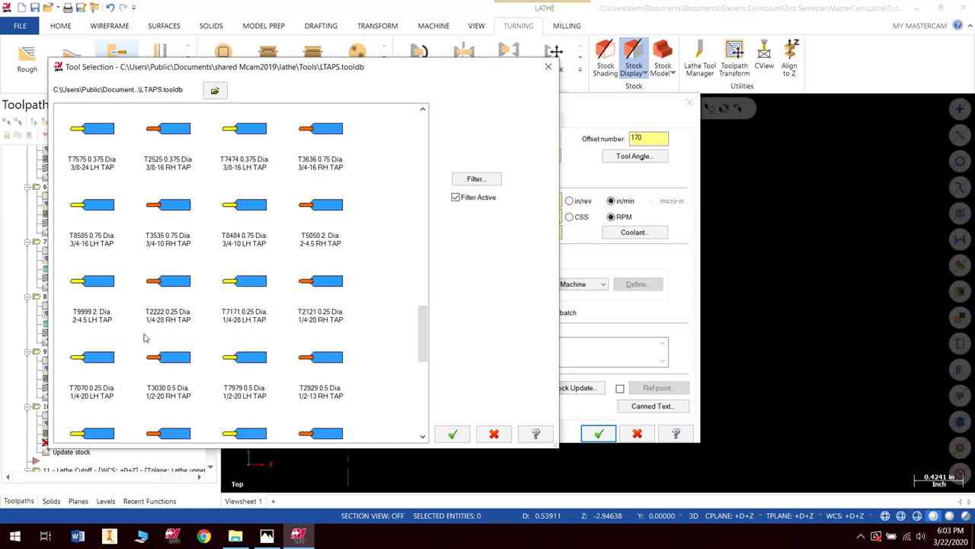
click(318, 392)
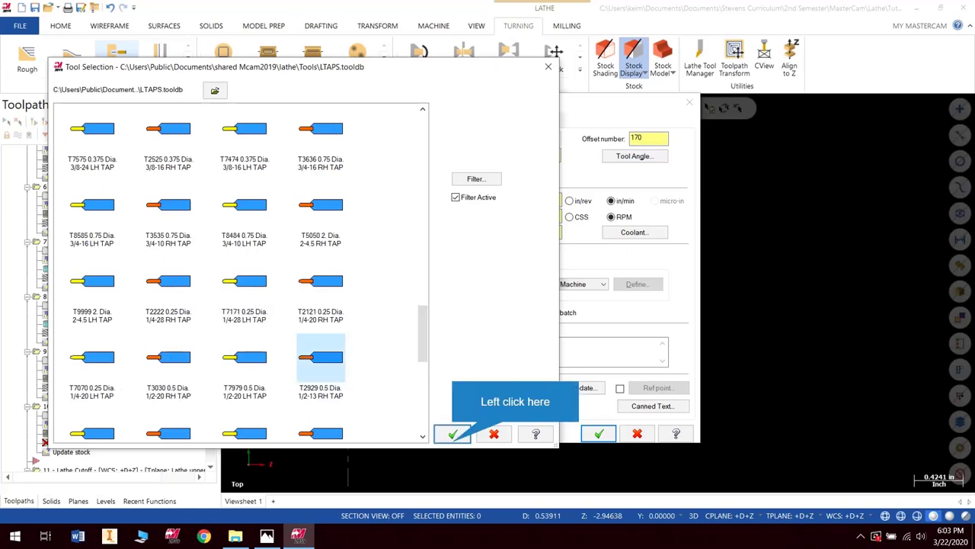
click(453, 434)
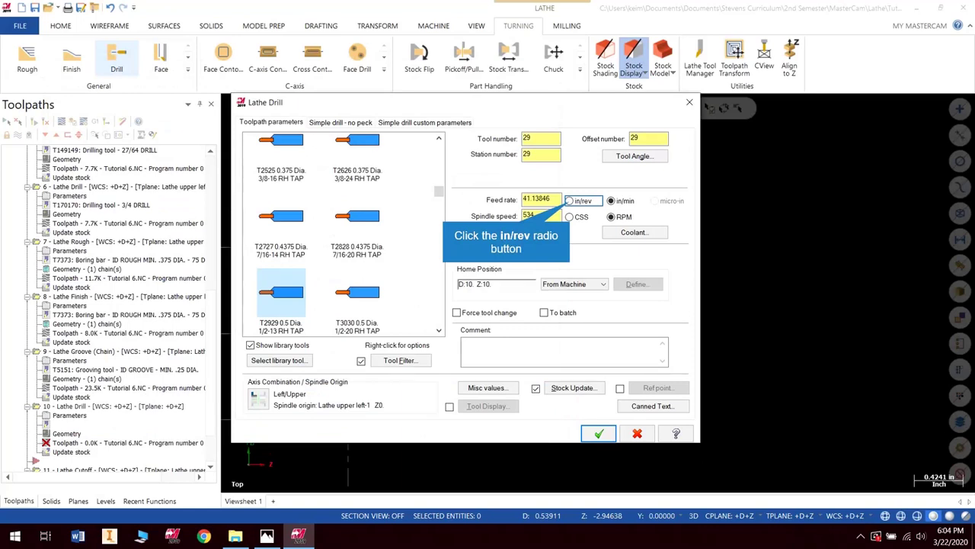
Step: Set the tap's feed rate to 1/13 in/rev and its spindle speed to 500 RPM
click(569, 201)
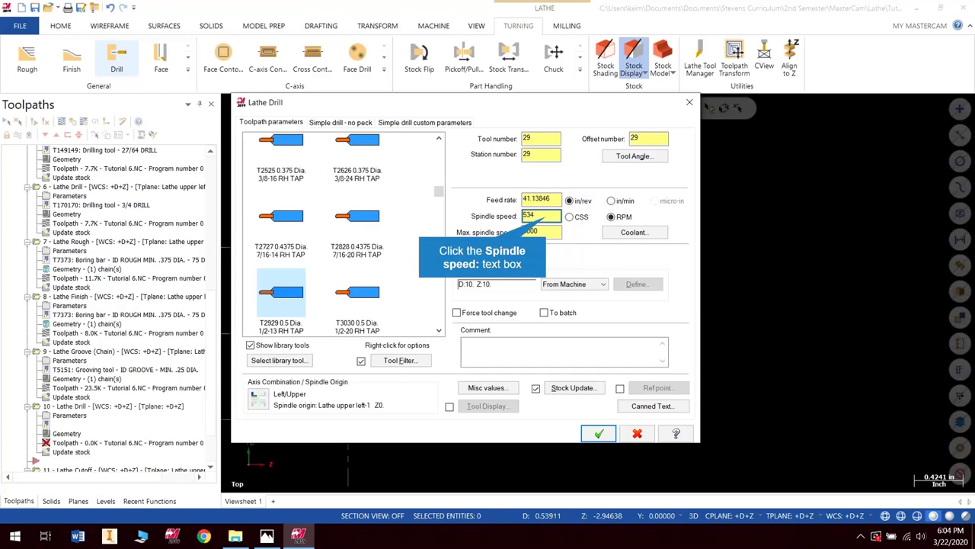
click(541, 216)
text(5000)
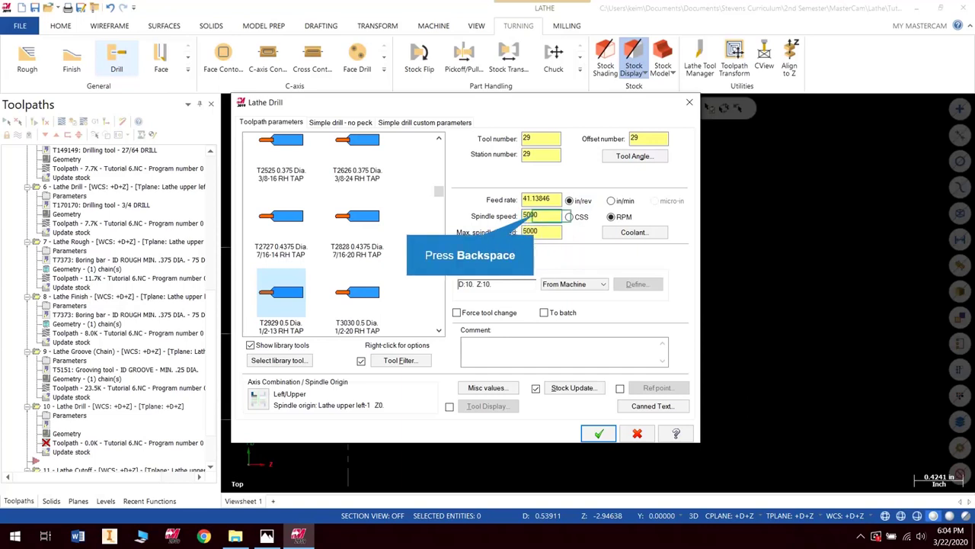
key(BackSpace)
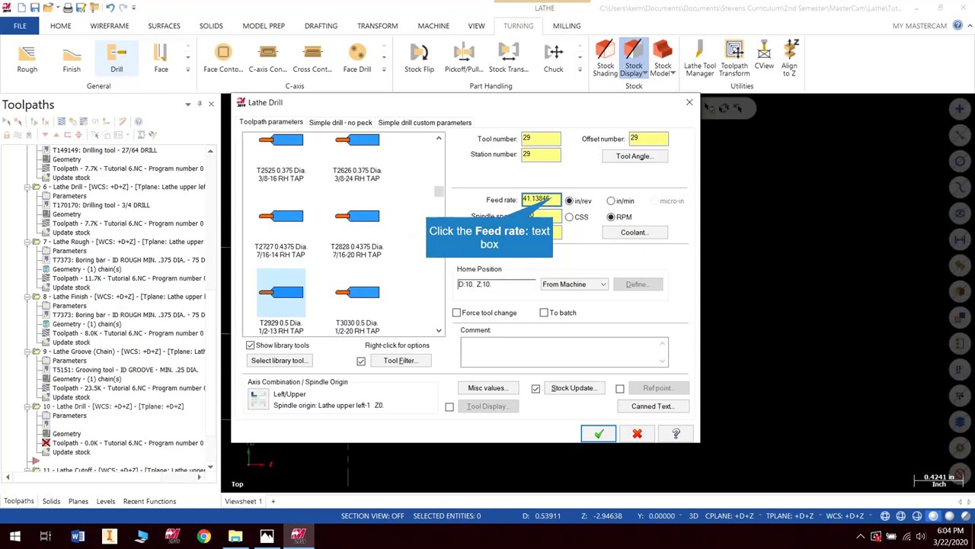
click(541, 200)
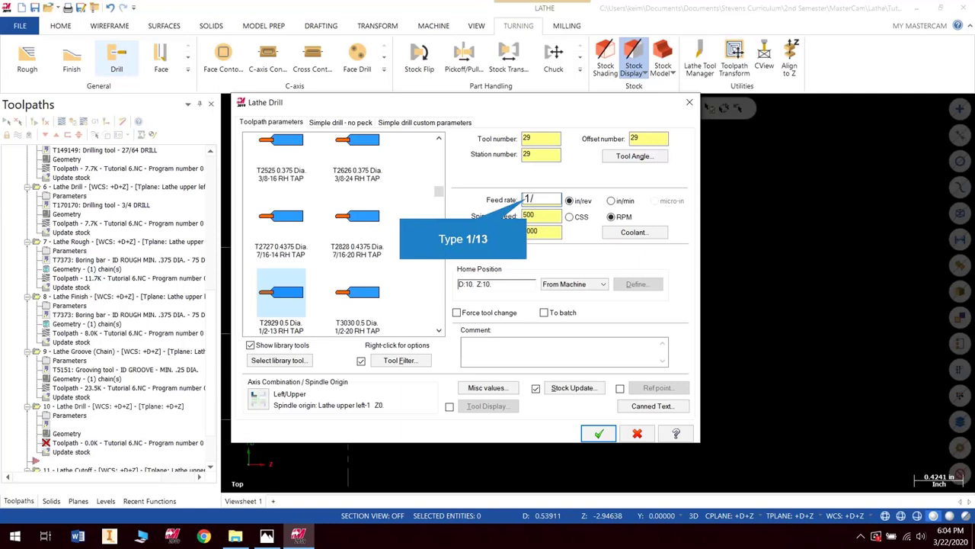
text(1/13)
key(Tab)
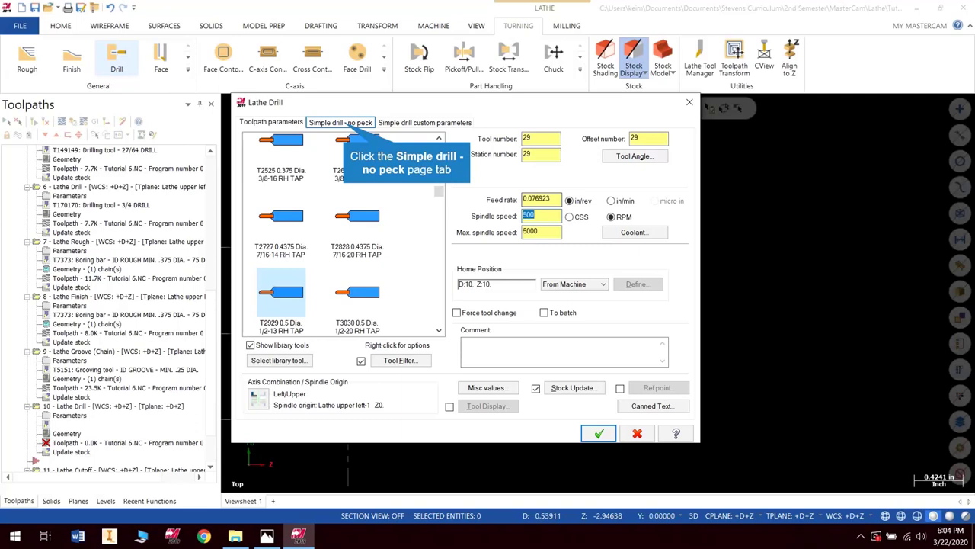
Step: Pick the lower back corner of the part profile as the tapping depth, adjust the depth to -1.425, and generate the toolpath
click(341, 122)
click(413, 147)
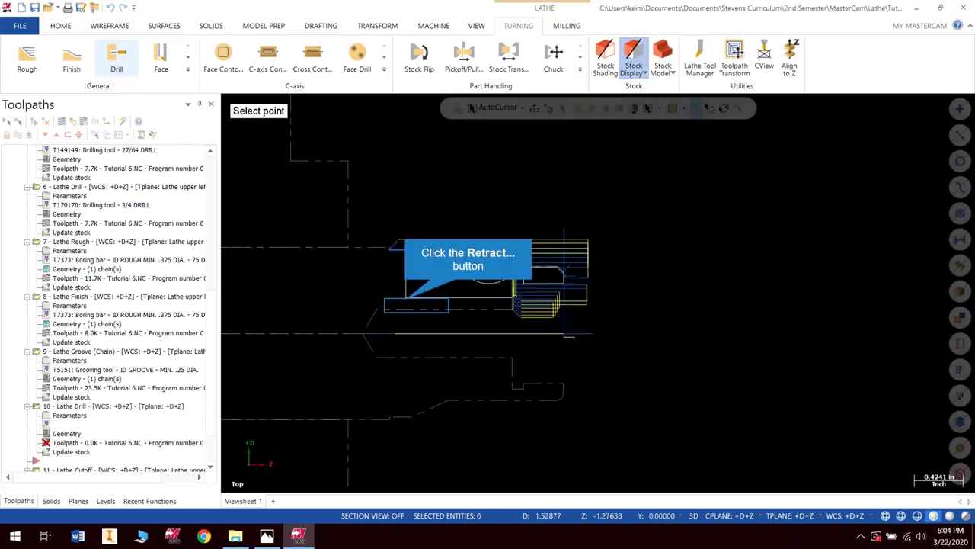
click(406, 297)
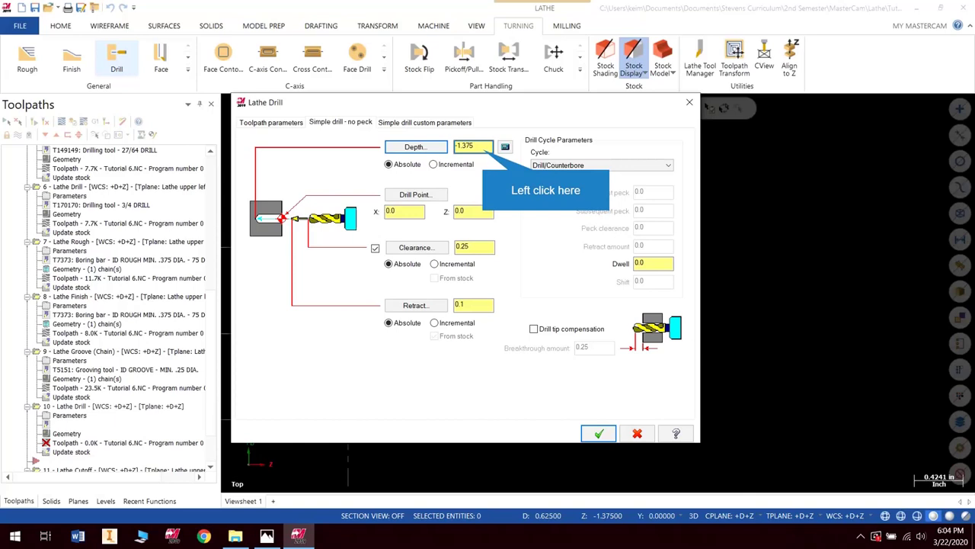
drag(484, 150, 464, 147)
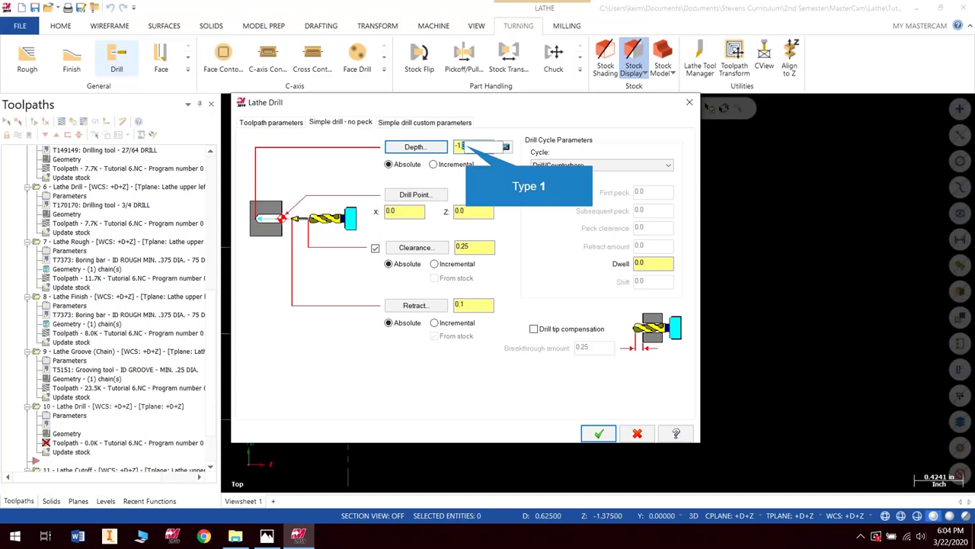
text(1)
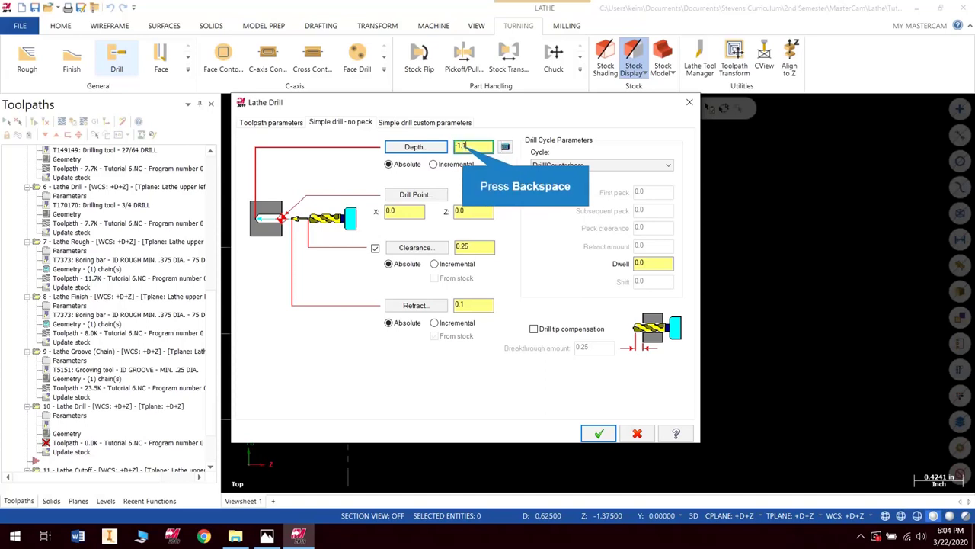
key(BackSpace)
text(425)
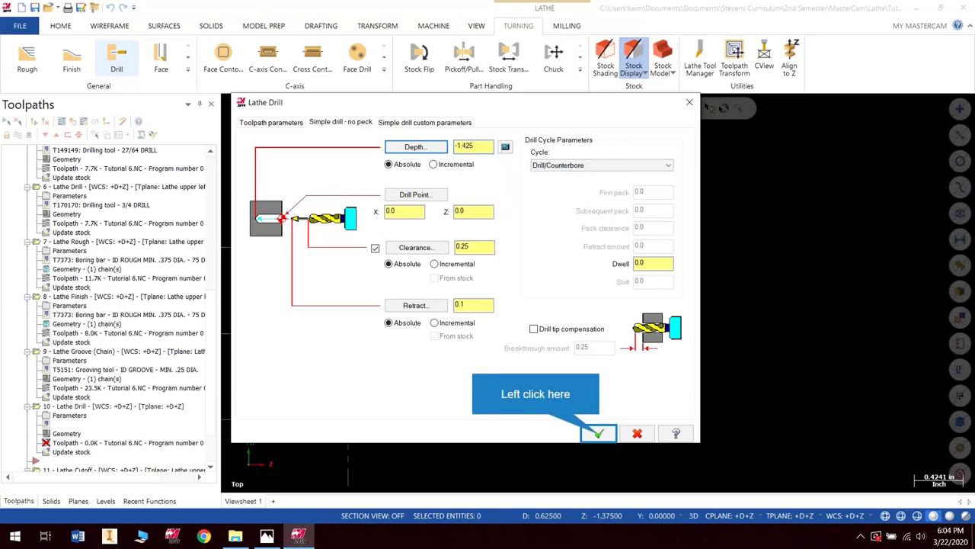
click(599, 434)
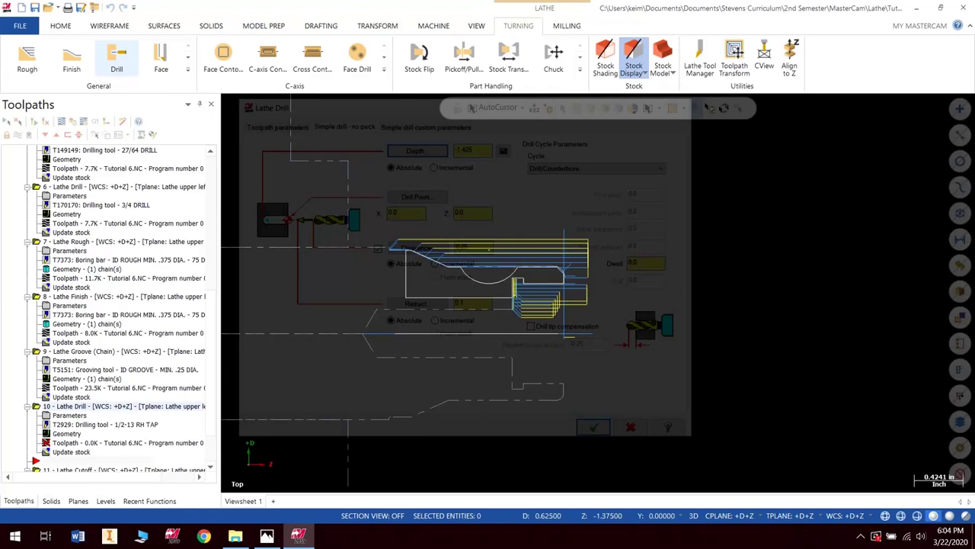
Step: Edit the 1/2-13 RH tap's definition, setting its tip angle to 0 and its type to Bottoming, and save the change
scroll(435, 339, up, 3)
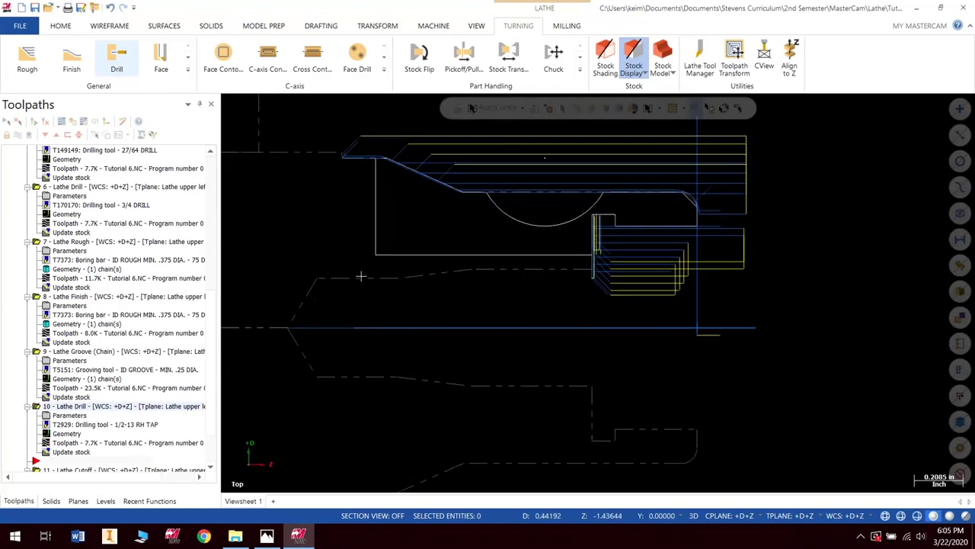
click(73, 424)
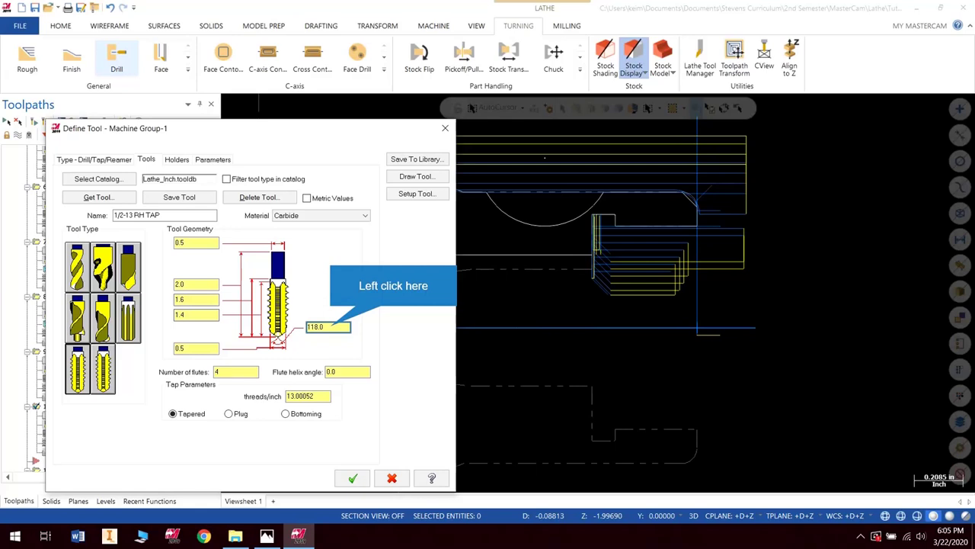
click(332, 326)
text(0)
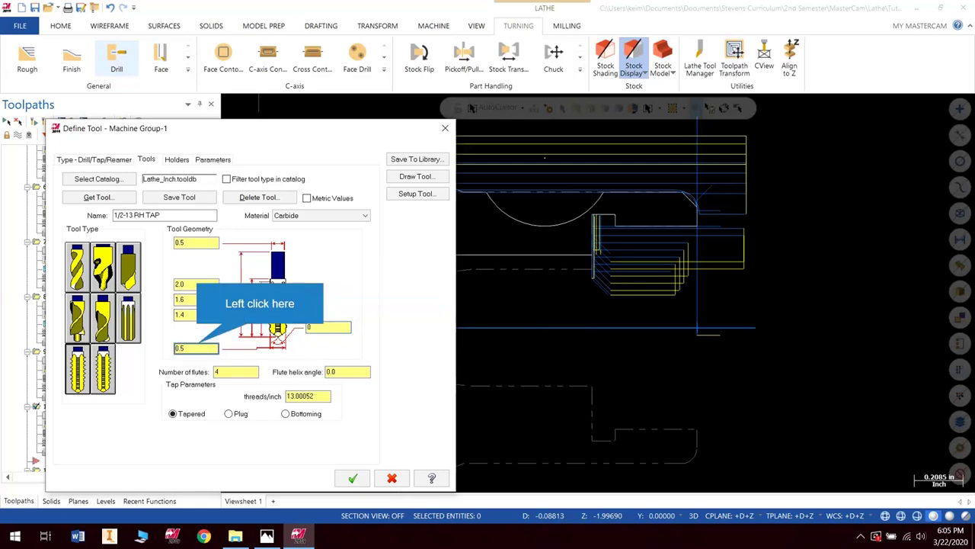
click(196, 347)
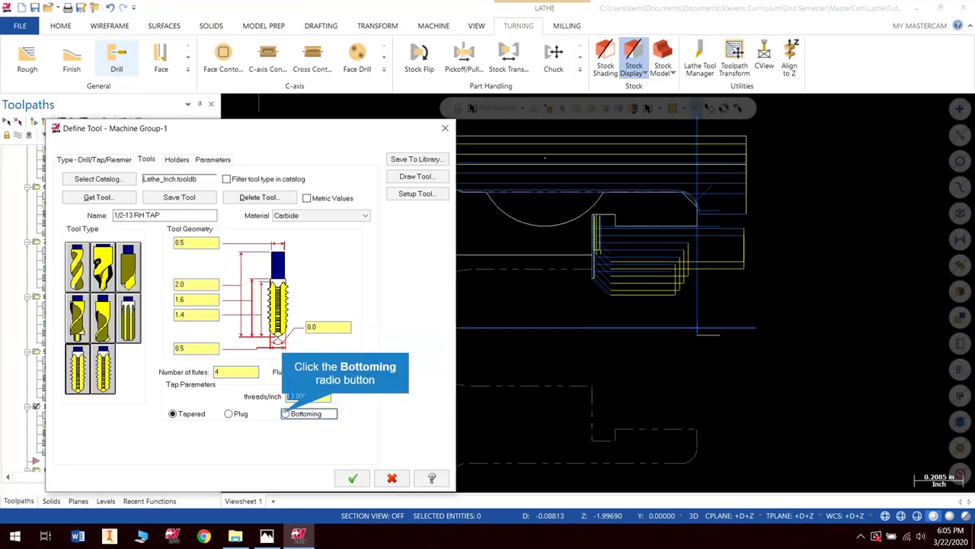
click(286, 413)
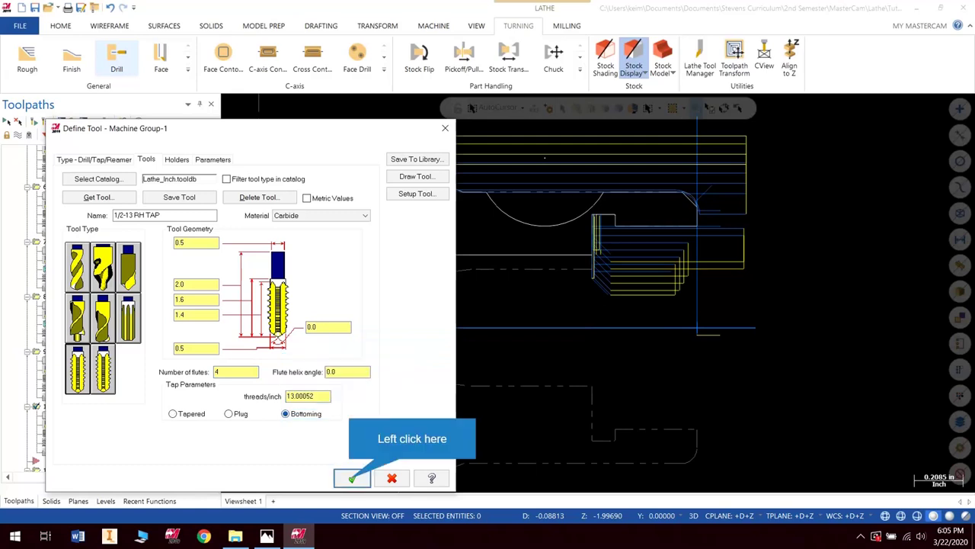
click(352, 477)
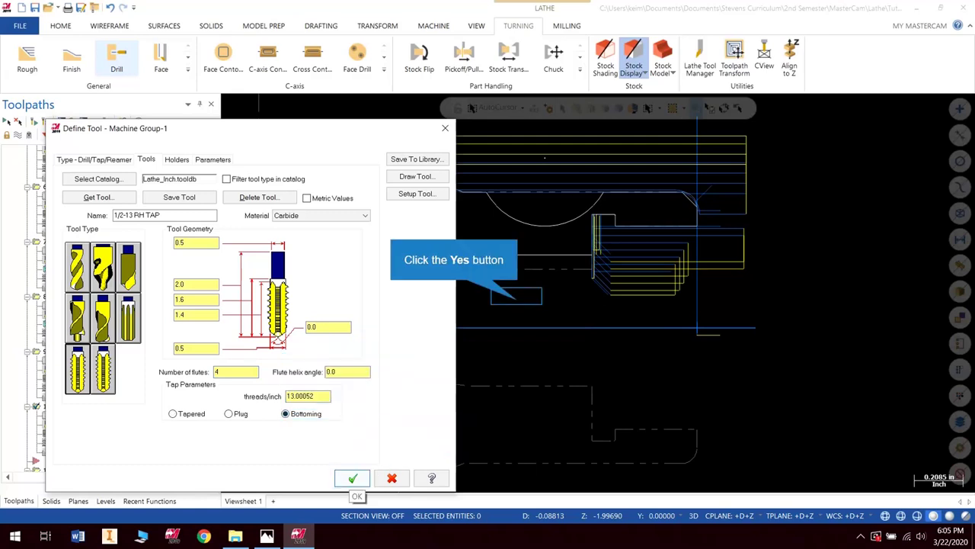
click(516, 297)
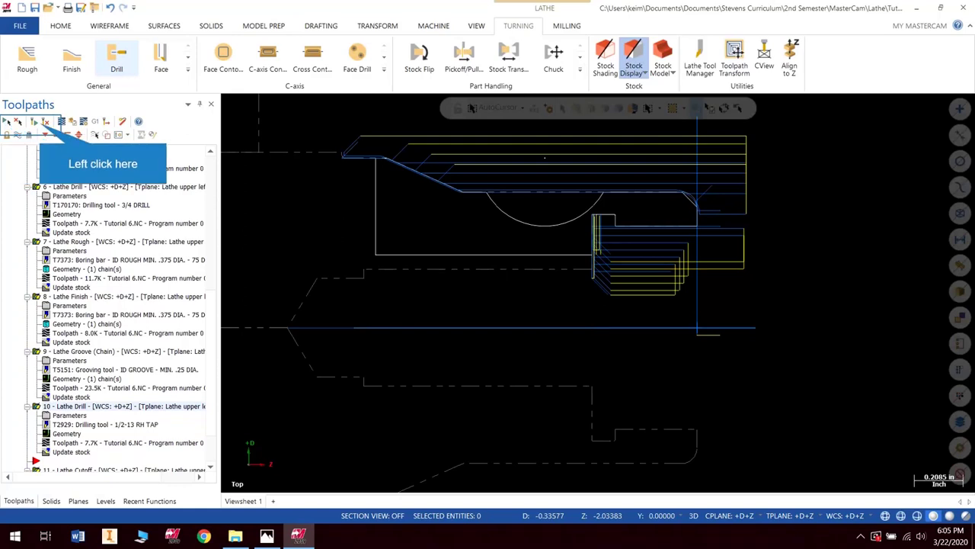
Step: Open the lathe cutoff operation by itself in the Verify simulator, then close the simulator
click(114, 470)
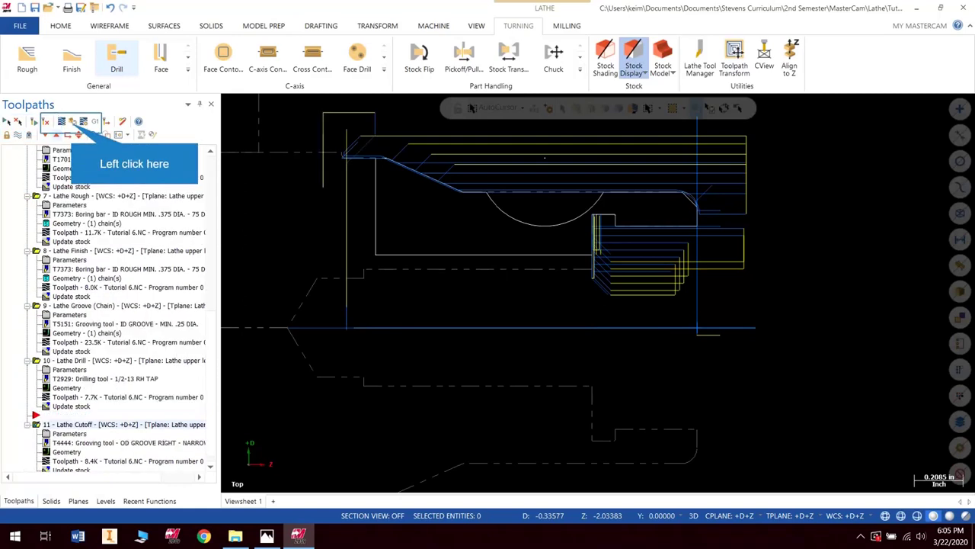
click(73, 121)
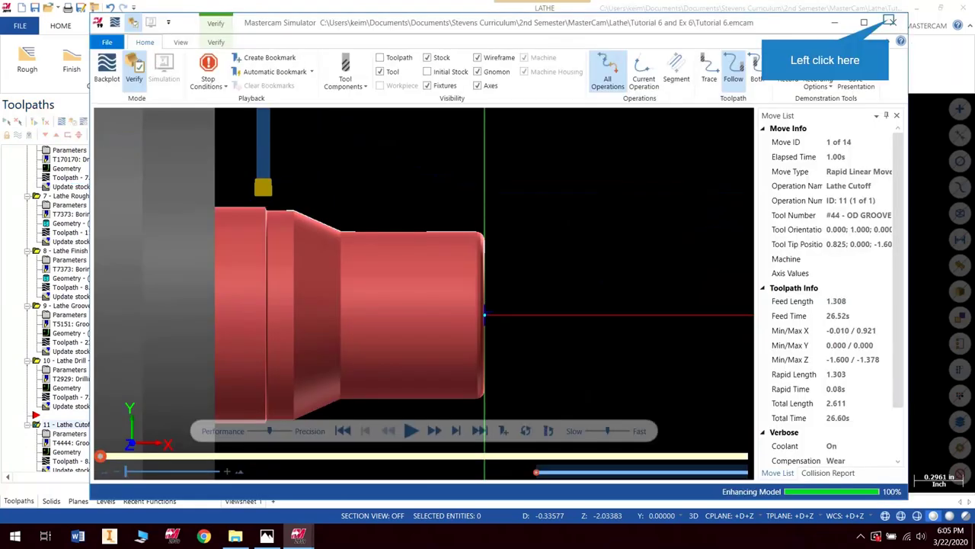
click(890, 22)
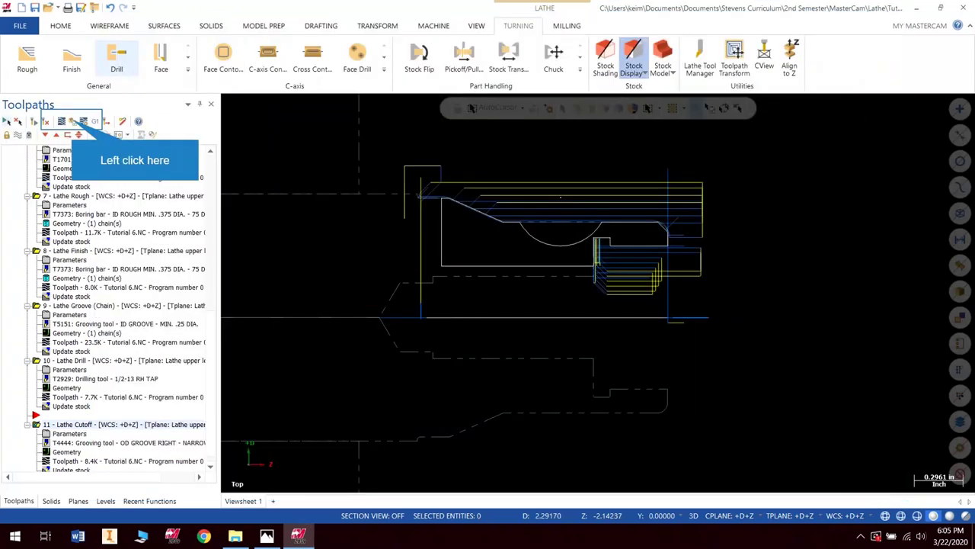
Step: Verify all operations together by playing the full simulation, and inspect the finished part's outside and bore
click(83, 122)
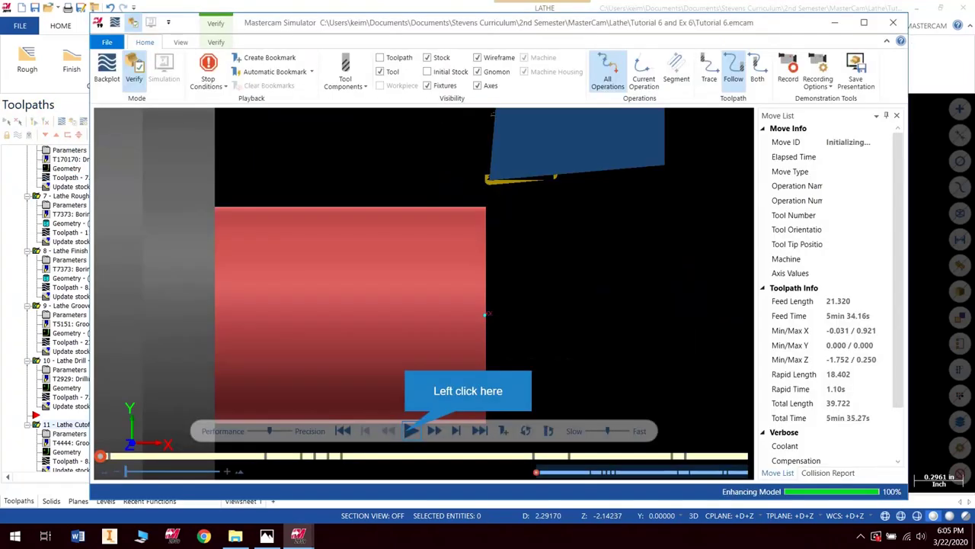
click(410, 431)
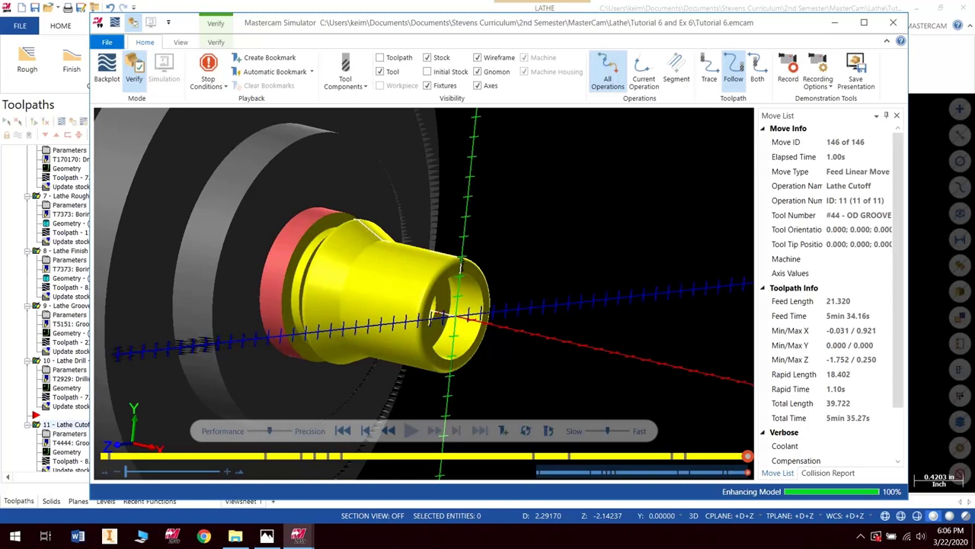
scroll(450, 323, up, 2)
middle_drag(450, 325, 495, 324)
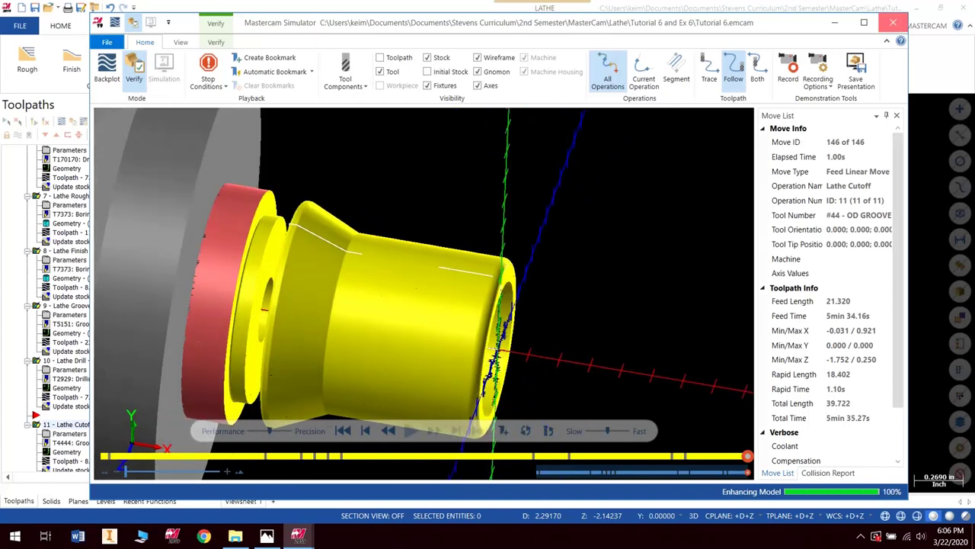
Step: Close the verification simulator and save the Tutorial 6 part file
click(893, 23)
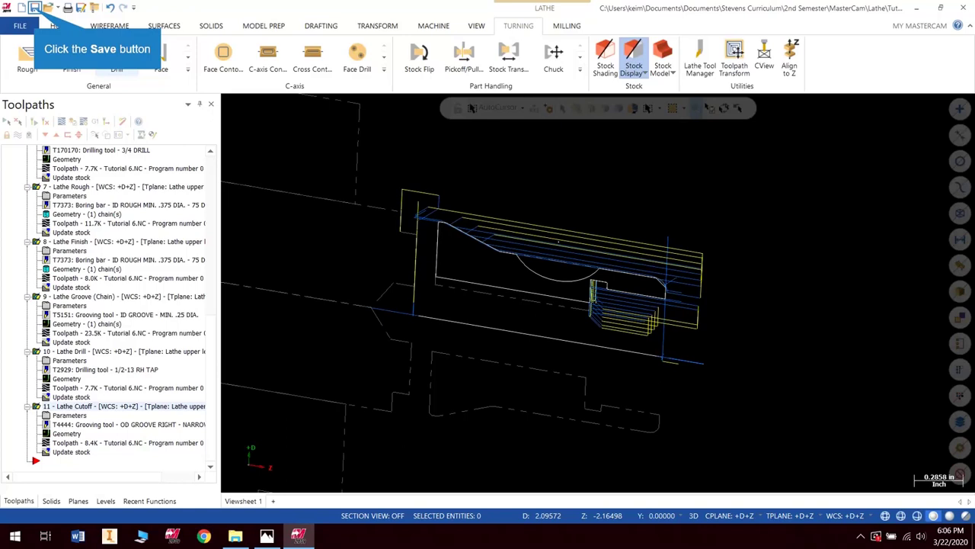
click(34, 8)
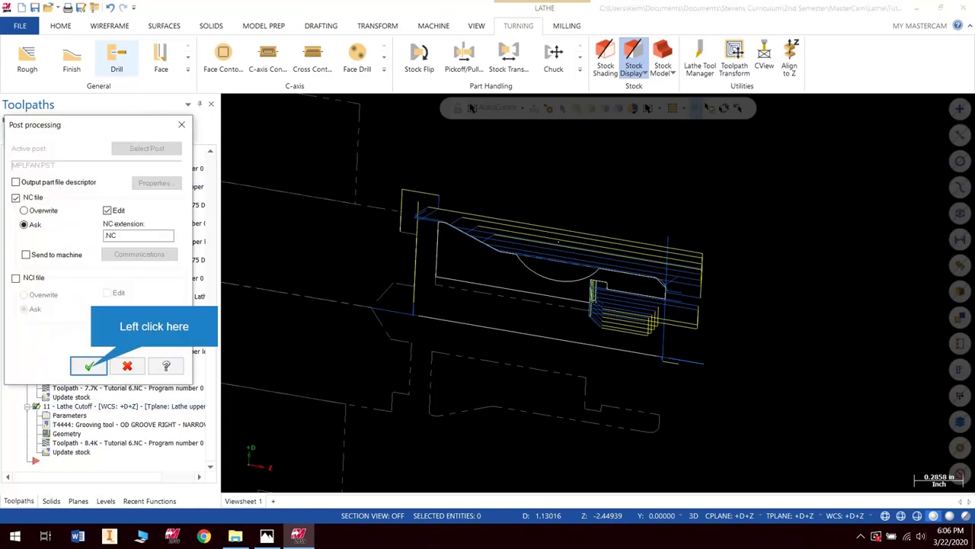
Step: Post process the lathe operations and save the NC program as Tutorial 6.NC in the Lathe NC folder
click(89, 365)
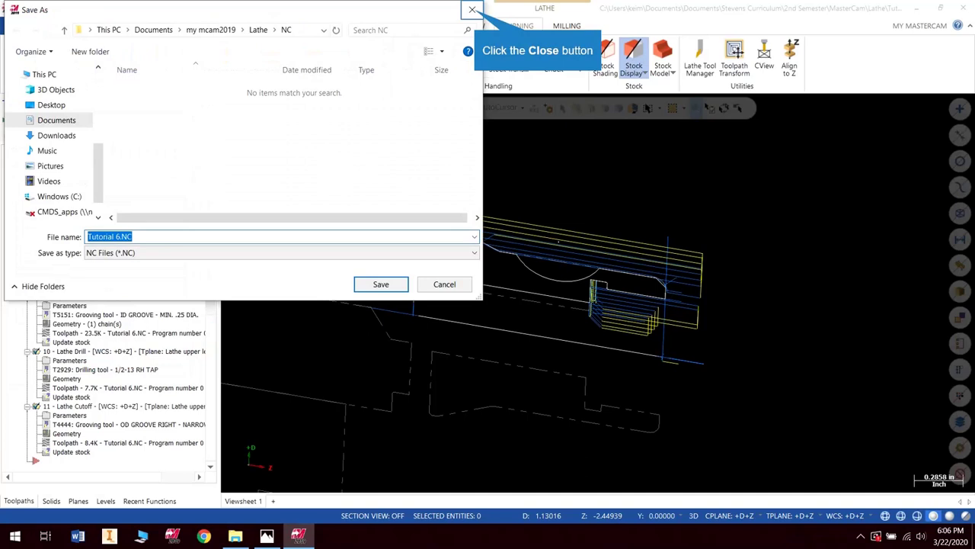
click(473, 10)
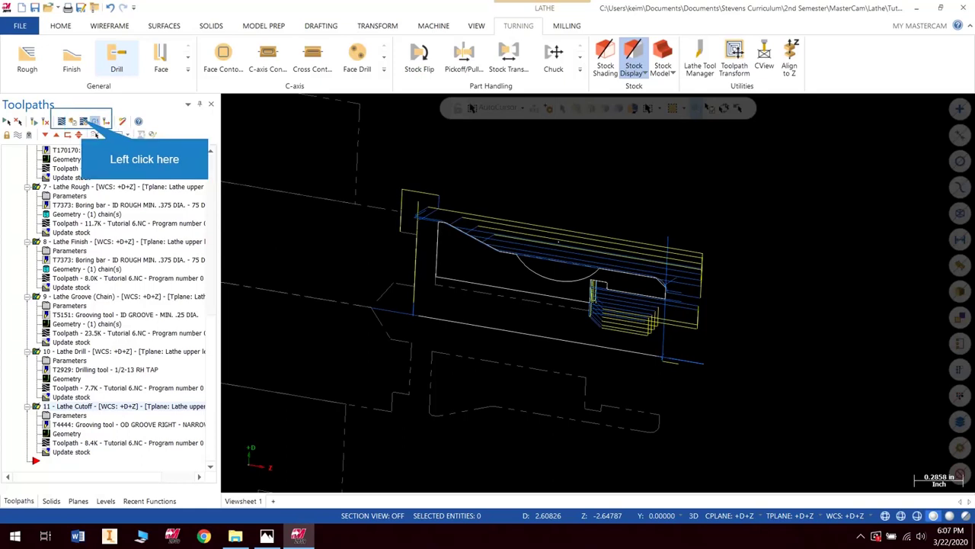
click(94, 121)
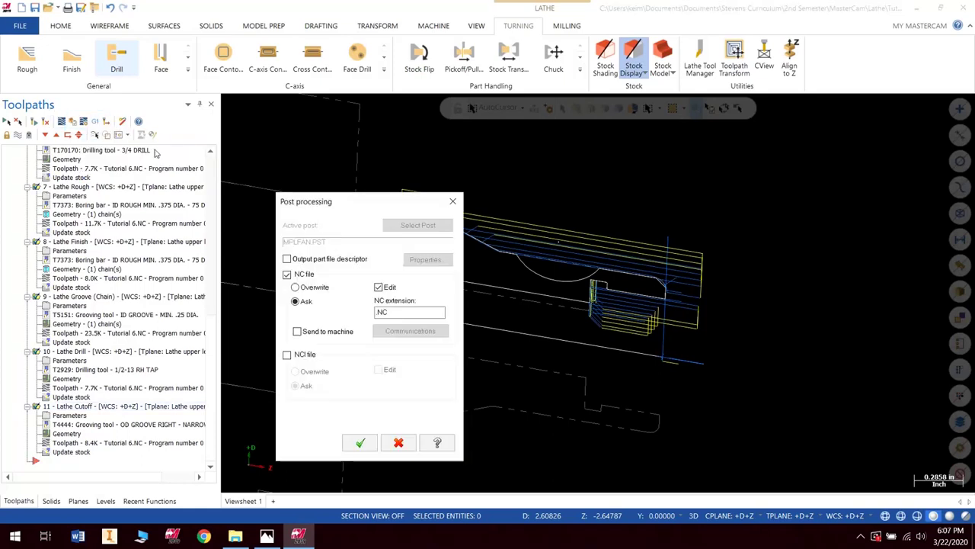
click(361, 444)
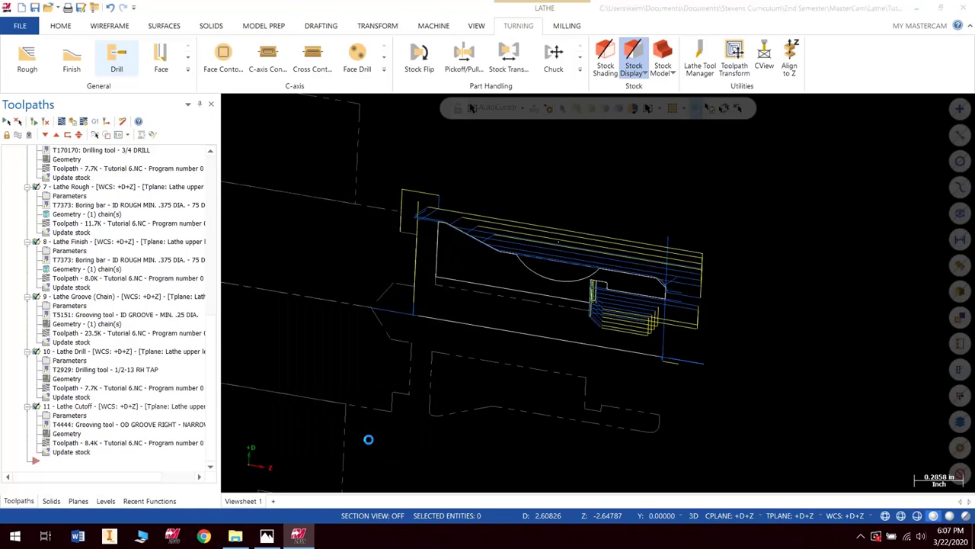
click(368, 284)
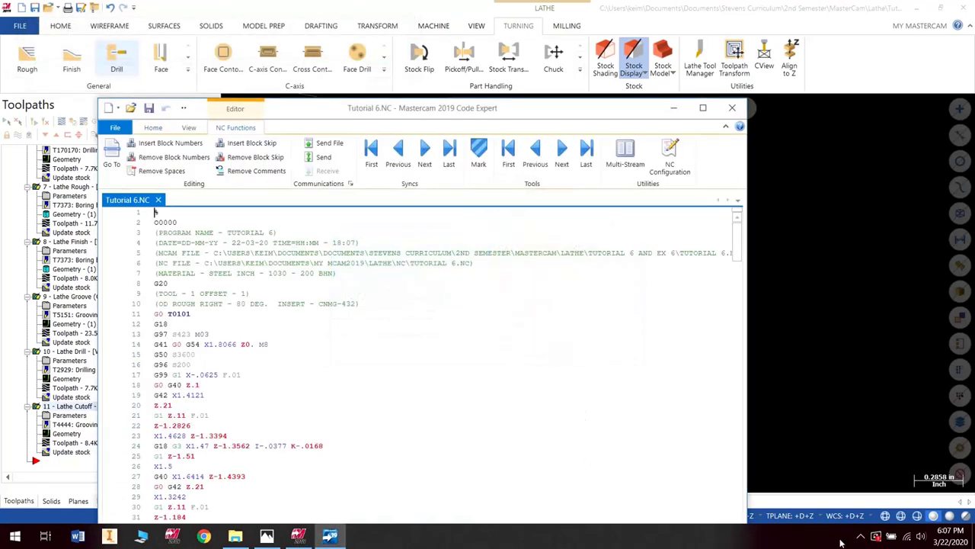
Step: Read through the posted Tutorial 6.NC code, examining the sections for the turning, drilling, boring and internal grooving tools
scroll(450, 424, down, 3)
scroll(450, 429, down, 20)
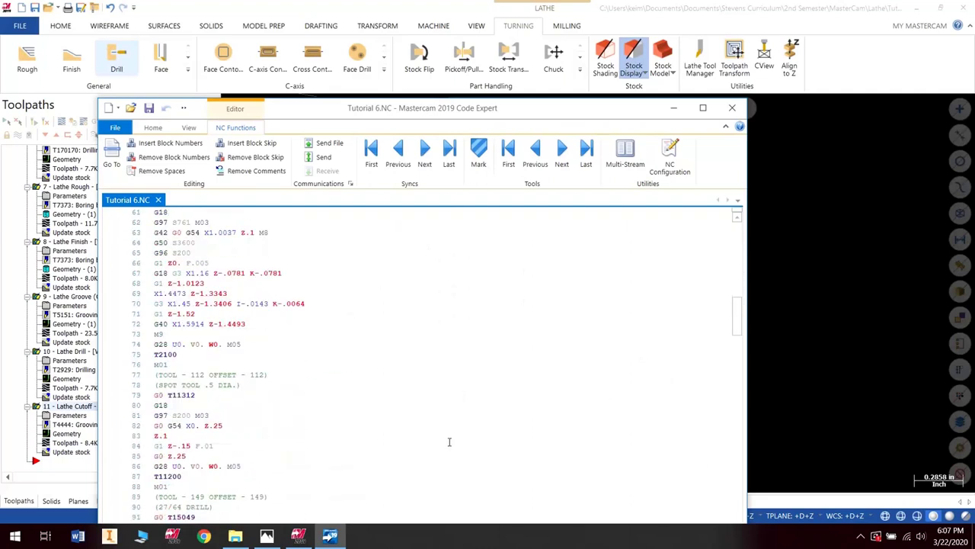
scroll(456, 433, down, 10)
drag(496, 108, 517, 58)
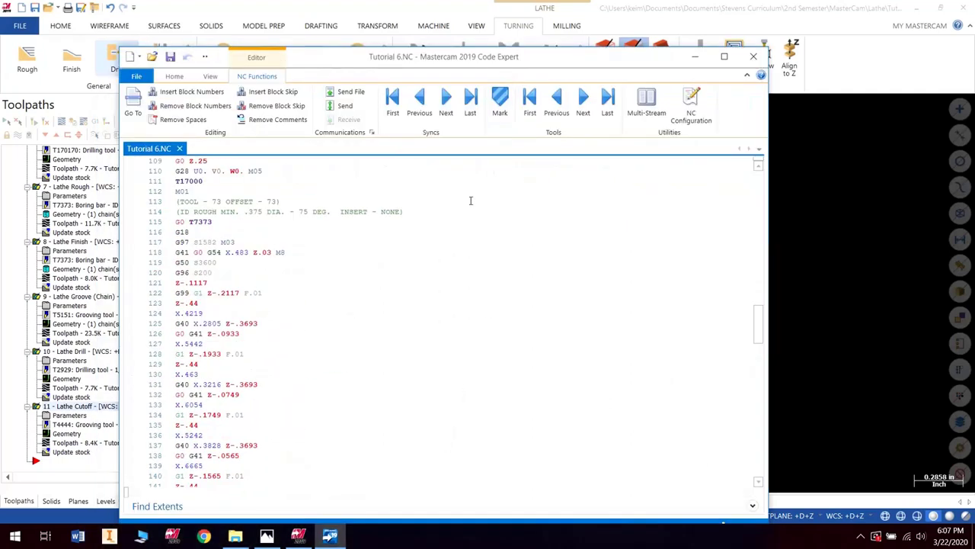
scroll(449, 320, down, 8)
scroll(447, 346, down, 13)
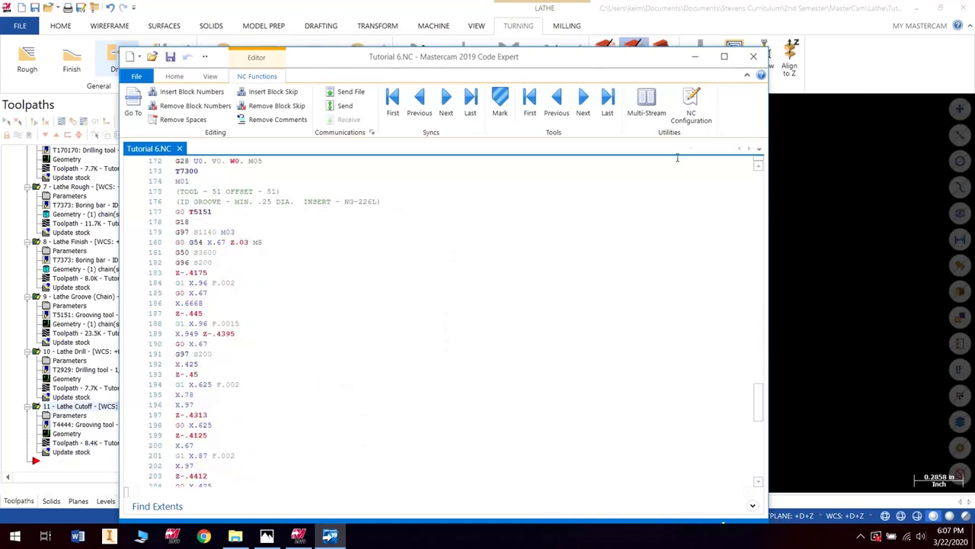
Step: Close the NC code editor and set the graphics view to Top (WCS)
click(754, 56)
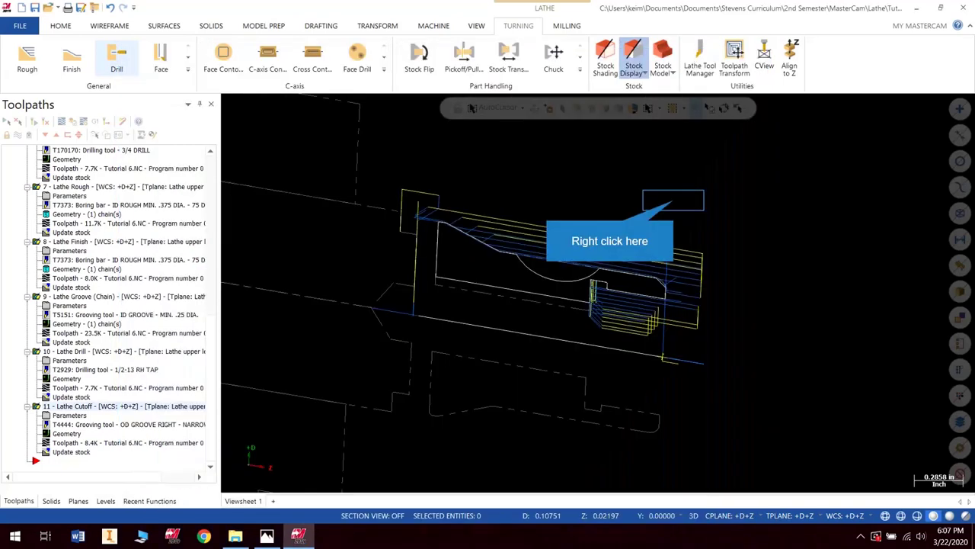
right_click(674, 200)
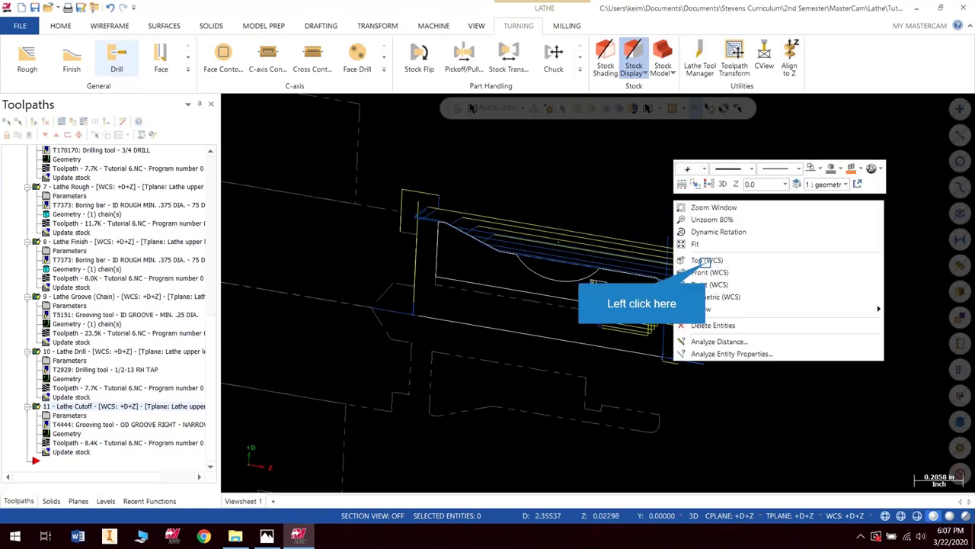
click(706, 261)
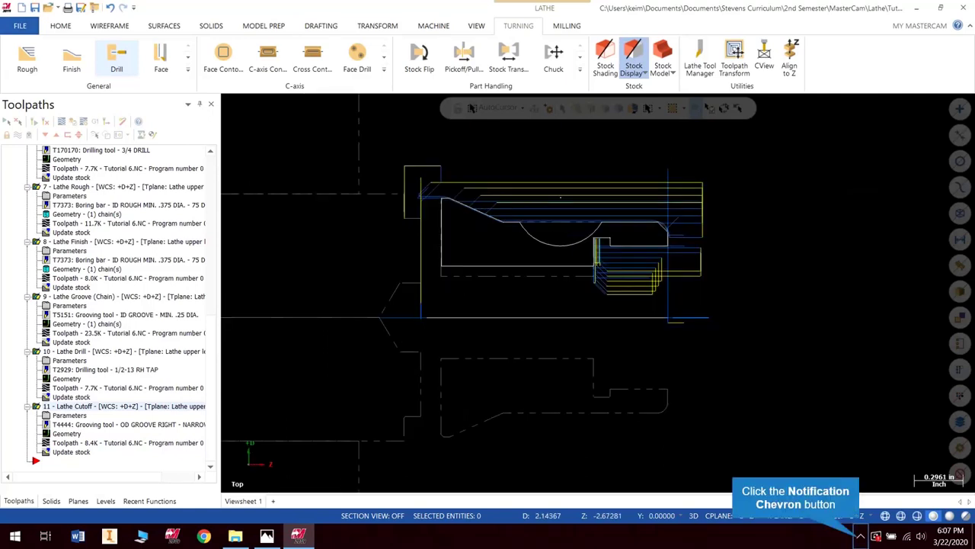